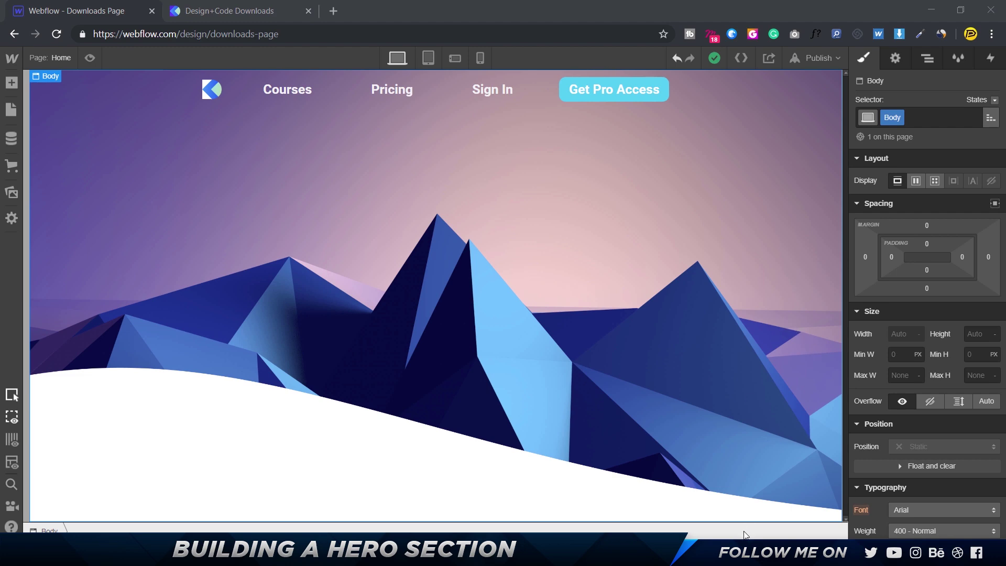
- Switch to the Figma Downloads design to view the hero card layout, and return to Webflow
left_click(747, 554)
left_click_drag(287, 173, 325, 132)
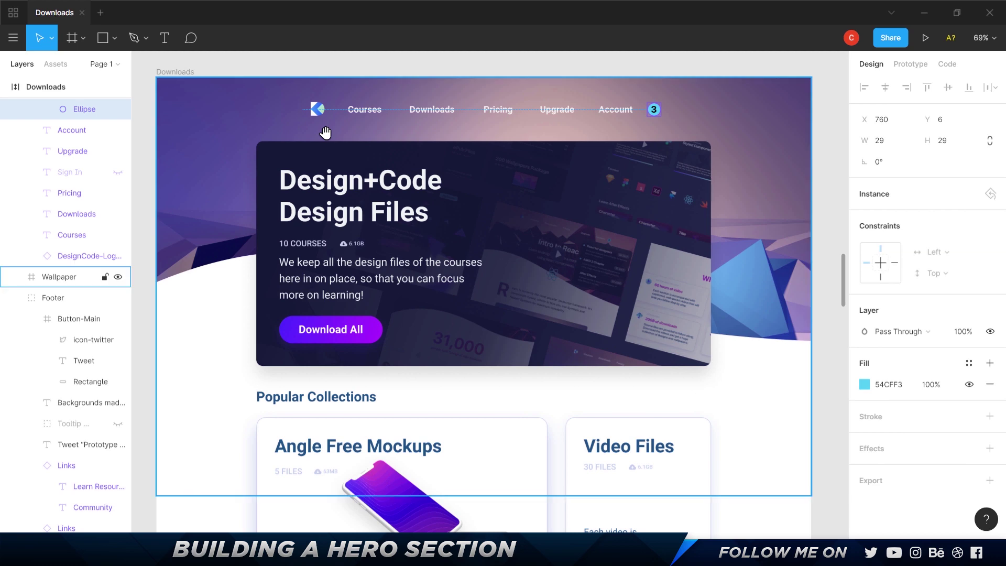
key("alt+Tab")
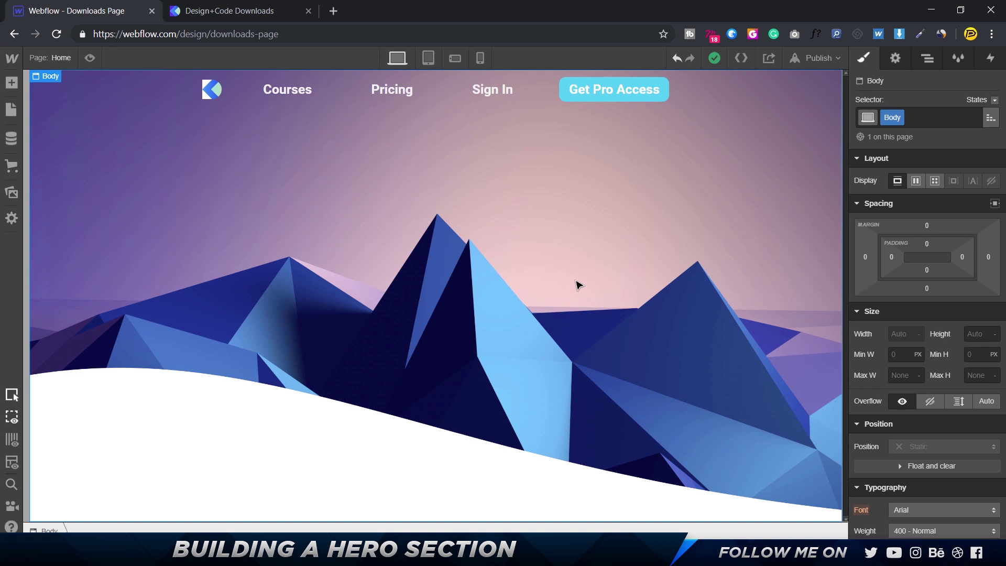
- Add a Div Block to the page body below the navbar
left_click(13, 87)
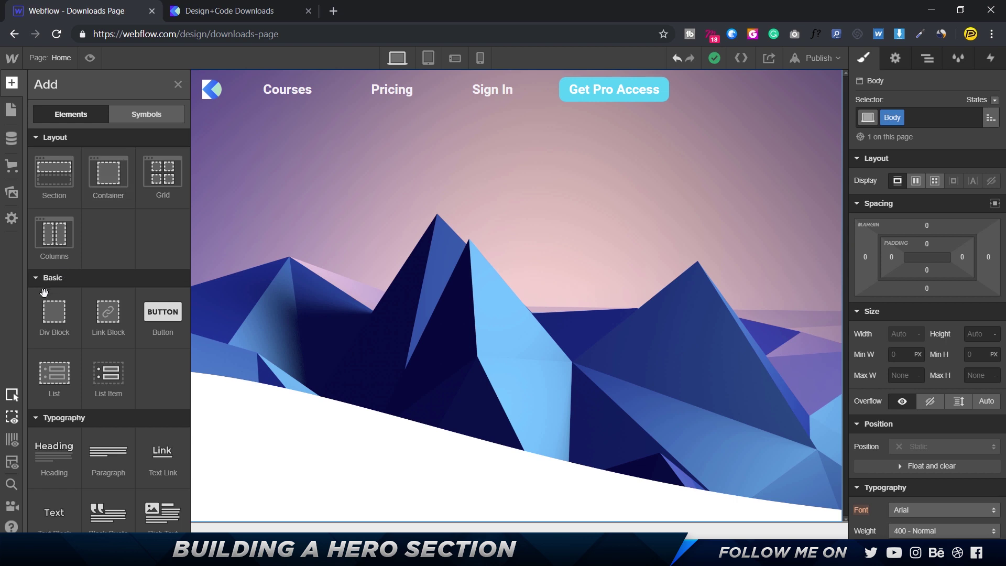
left_click(74, 296)
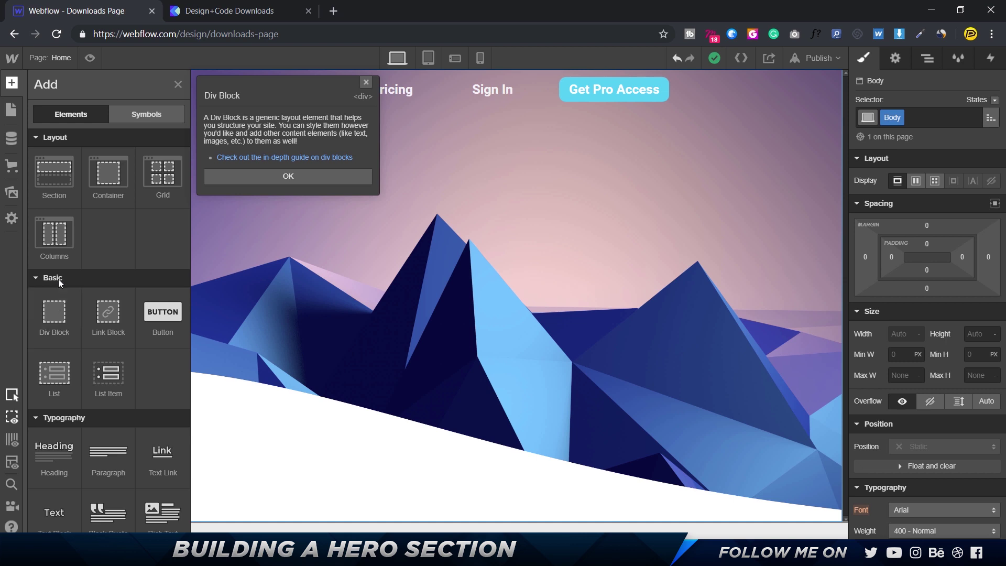
left_click(294, 177)
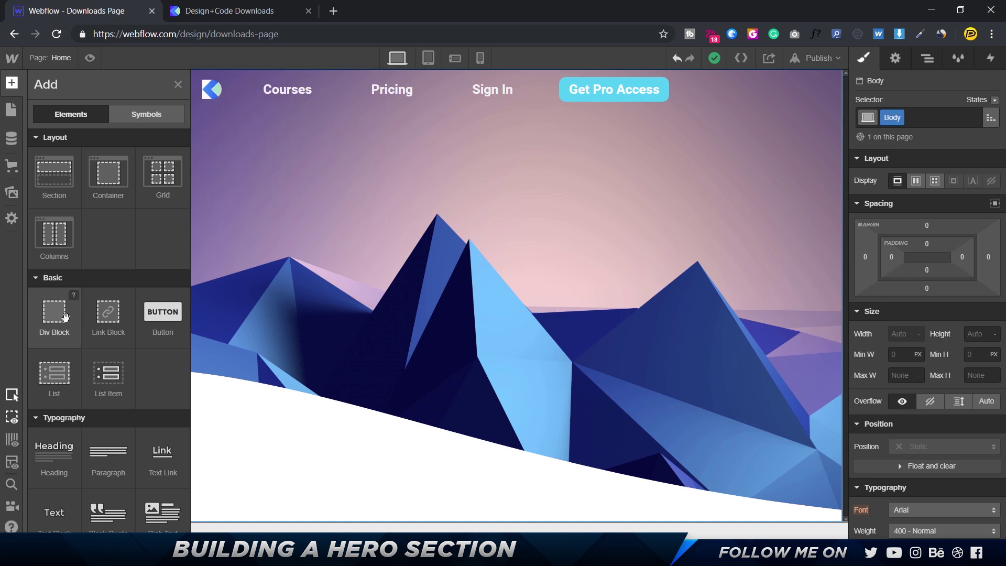
left_click_drag(65, 316, 409, 324)
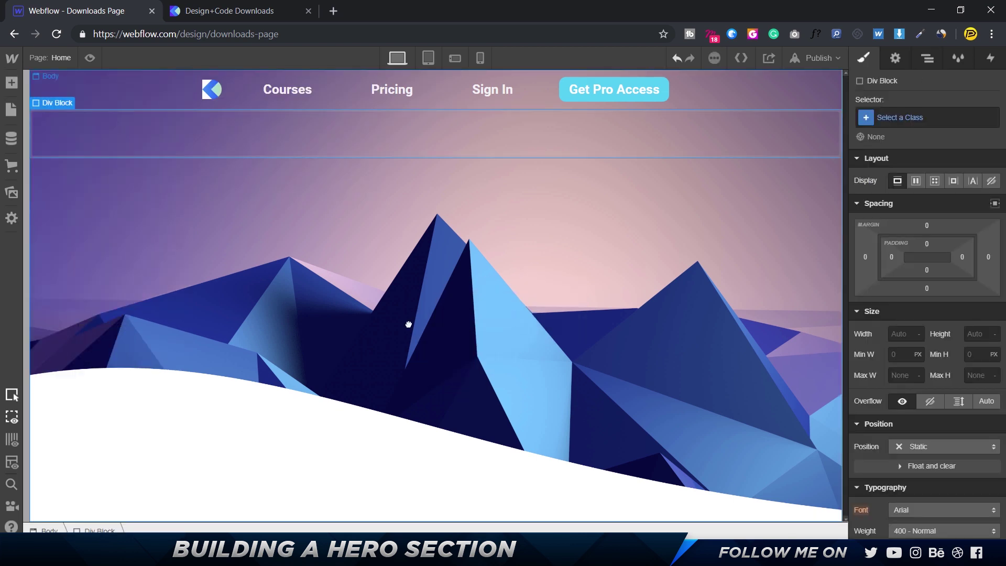
- Collapse the Navbar in the page's element hierarchy and select the new Div Block
left_click(927, 58)
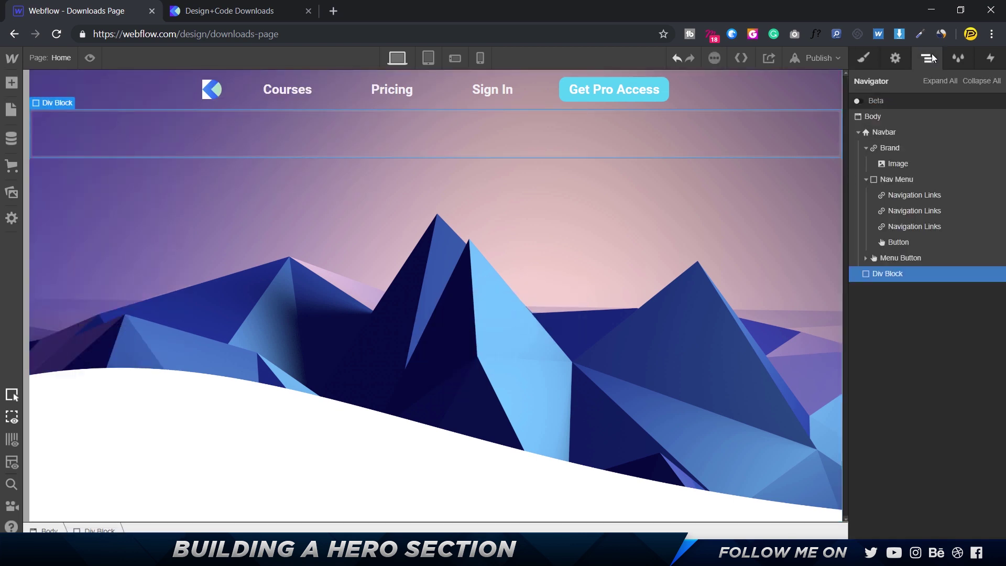
left_click(895, 118)
left_click(865, 136)
left_click(858, 133)
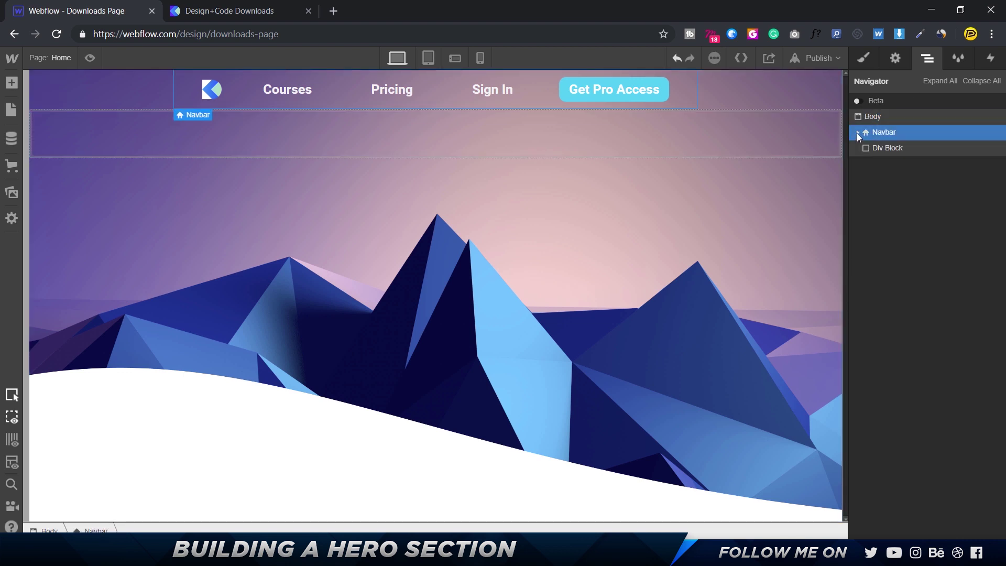
left_click(883, 148)
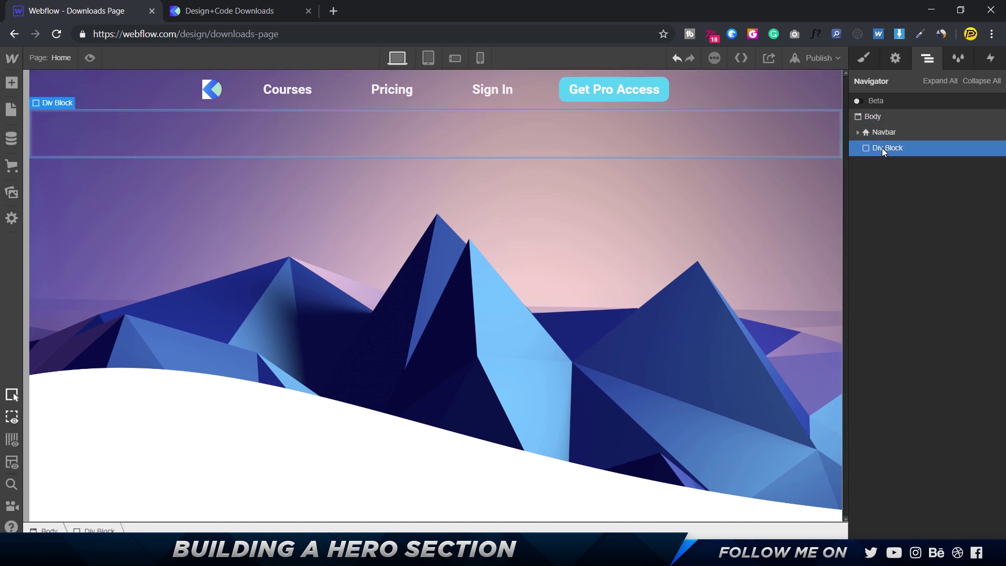
- Check the hero card on the live Design+Code Downloads page, and give the Div Block a new class named Hero Wrapper
left_click(215, 14)
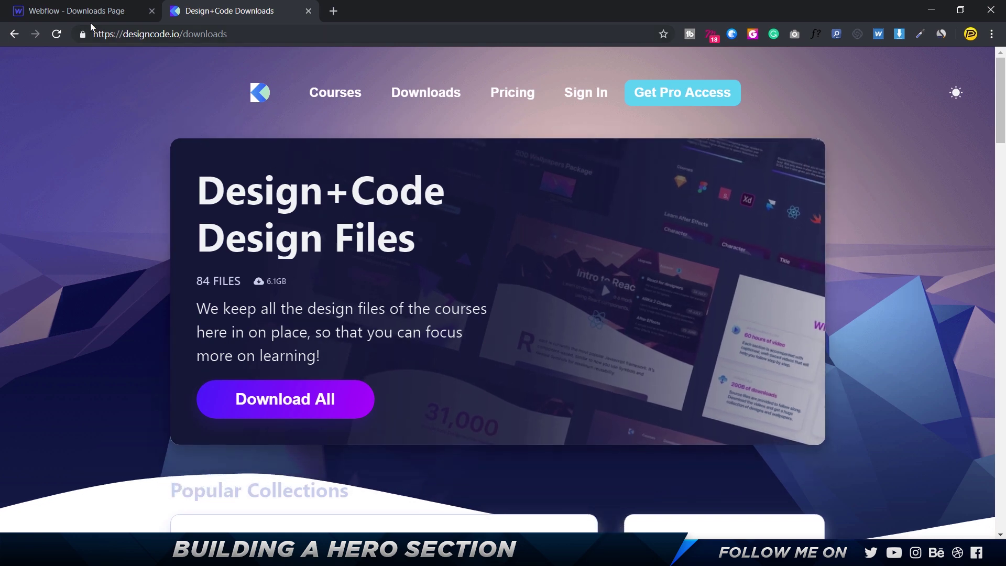
left_click(77, 10)
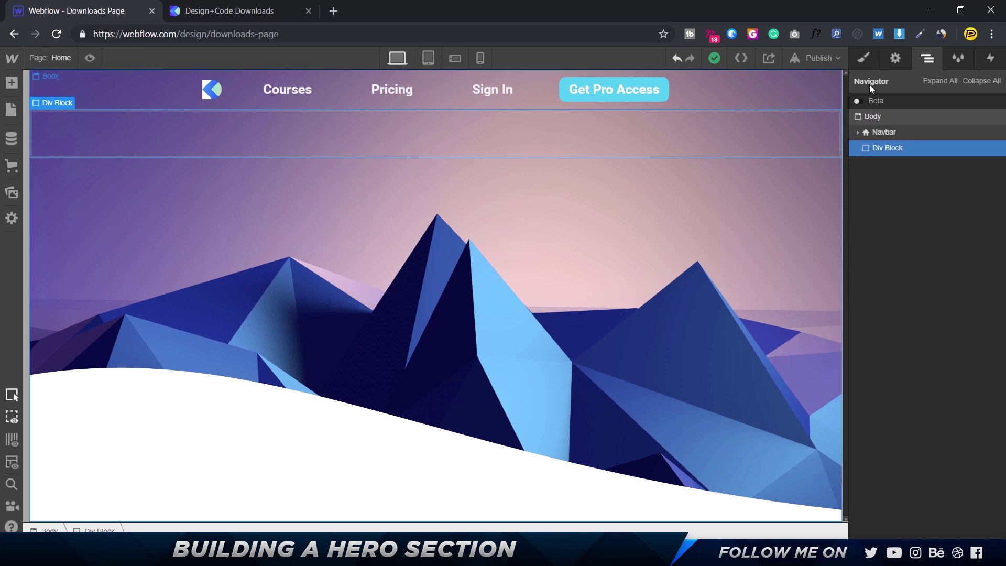
key("s")
left_click(905, 116)
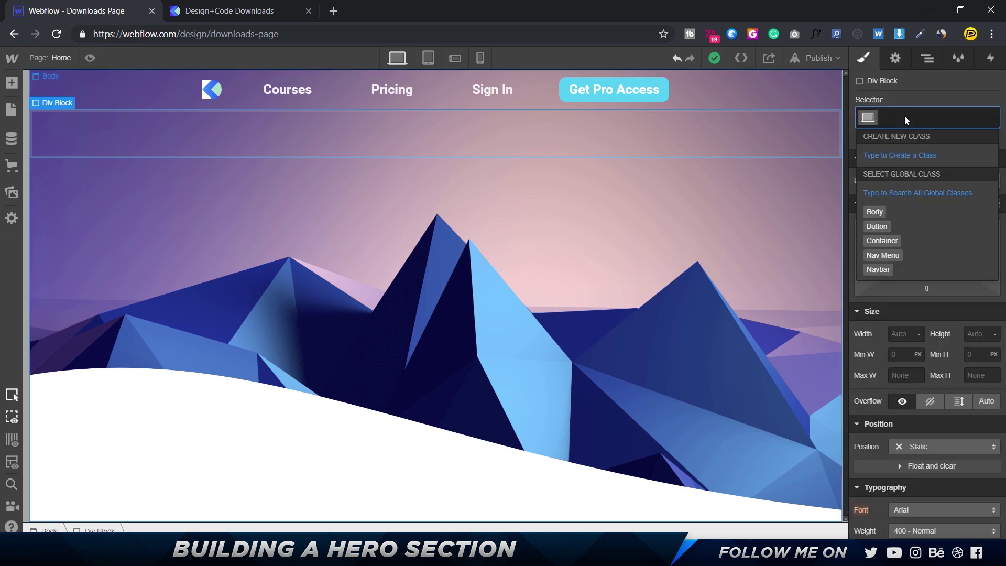
type("Hero")
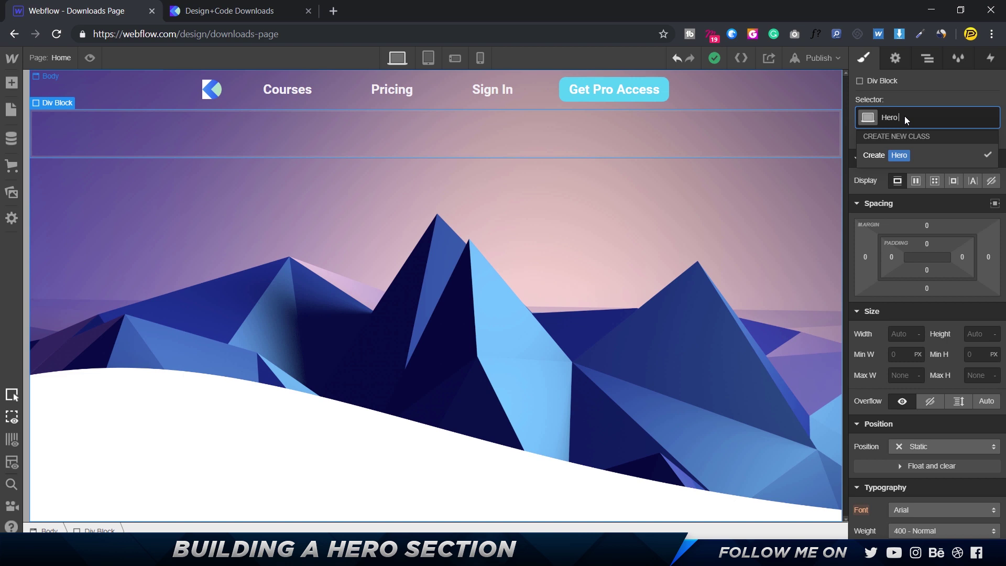
type(" Wrapper")
key("Return")
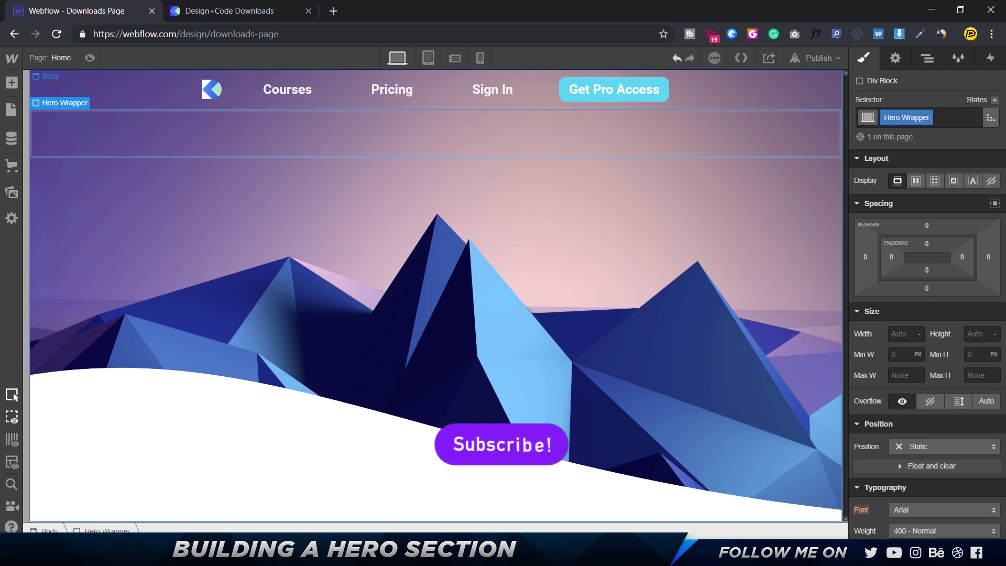
- Add Hero Image.png as the Hero Wrapper's background image, with tiling off and position centred at 50% left and 50% top
scroll(984, 366, "down", 8)
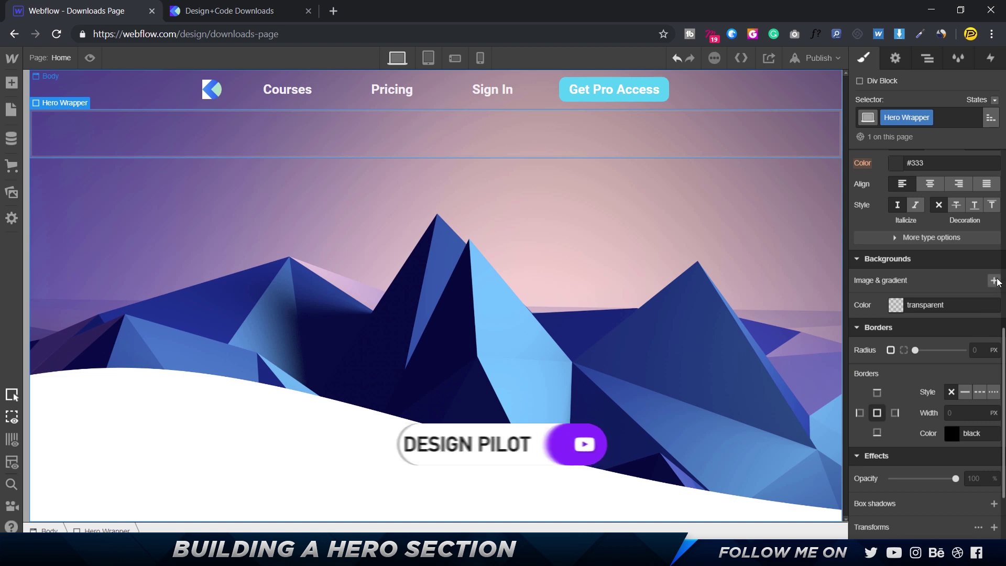
left_click(995, 282)
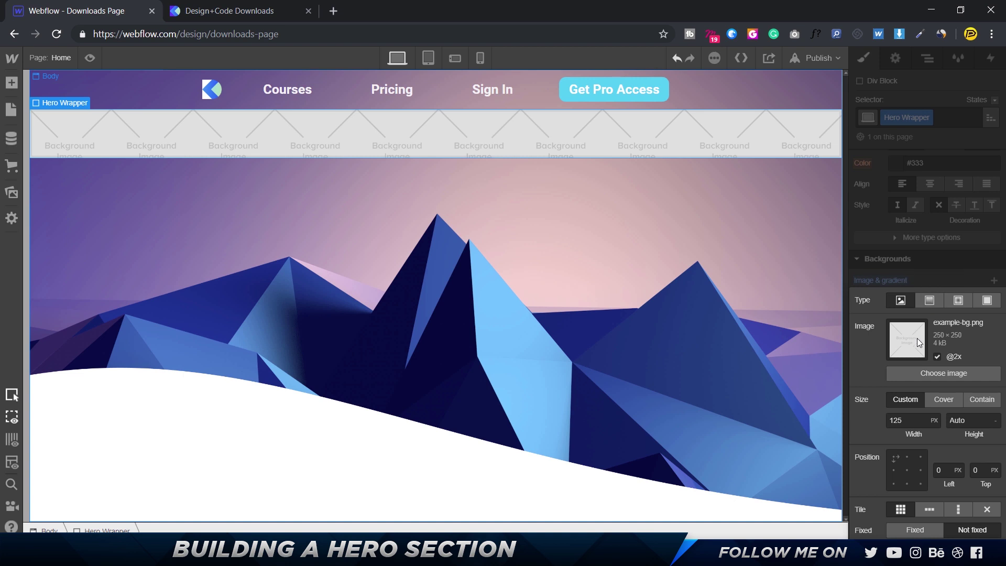
left_click(946, 374)
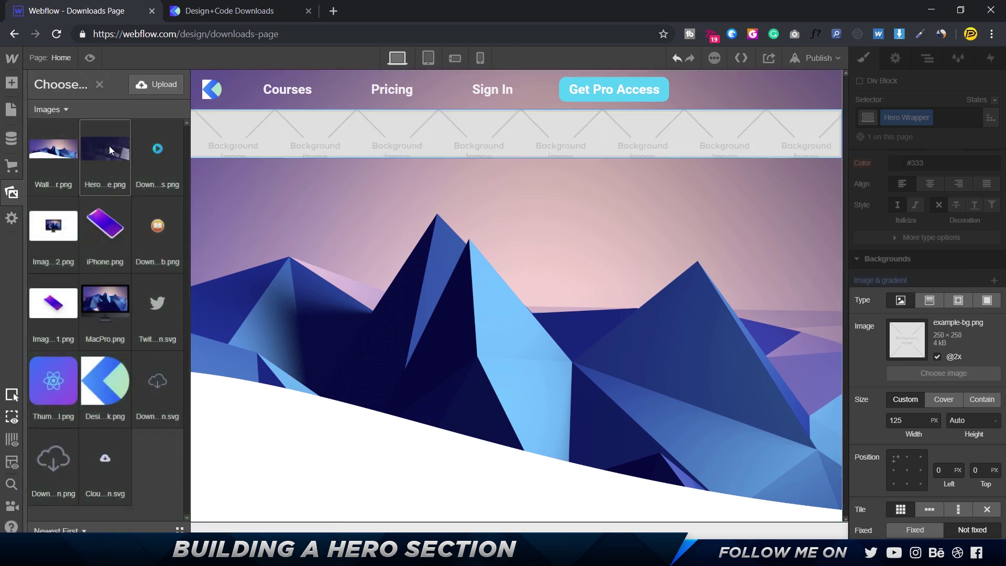
left_click(110, 151)
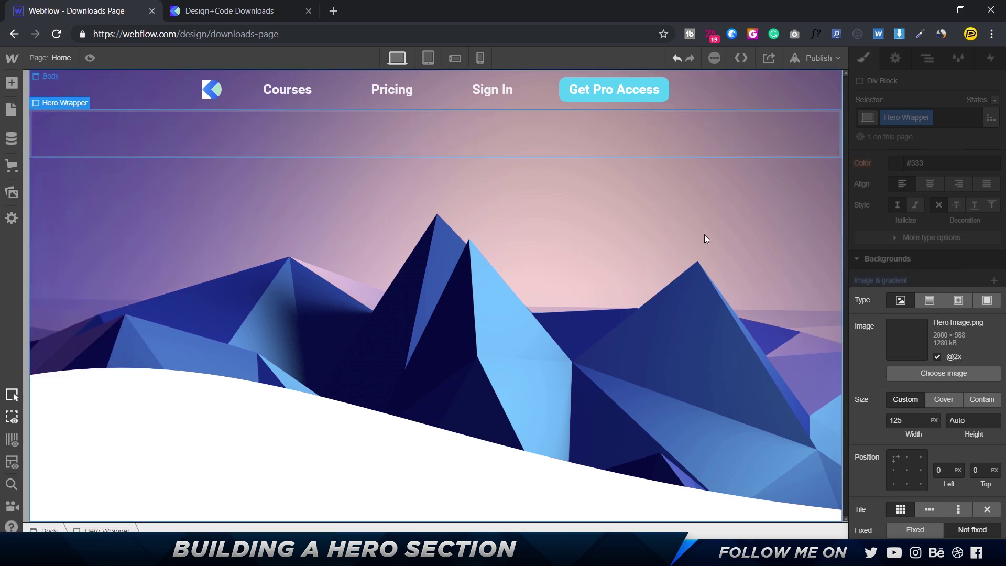
left_click(992, 514)
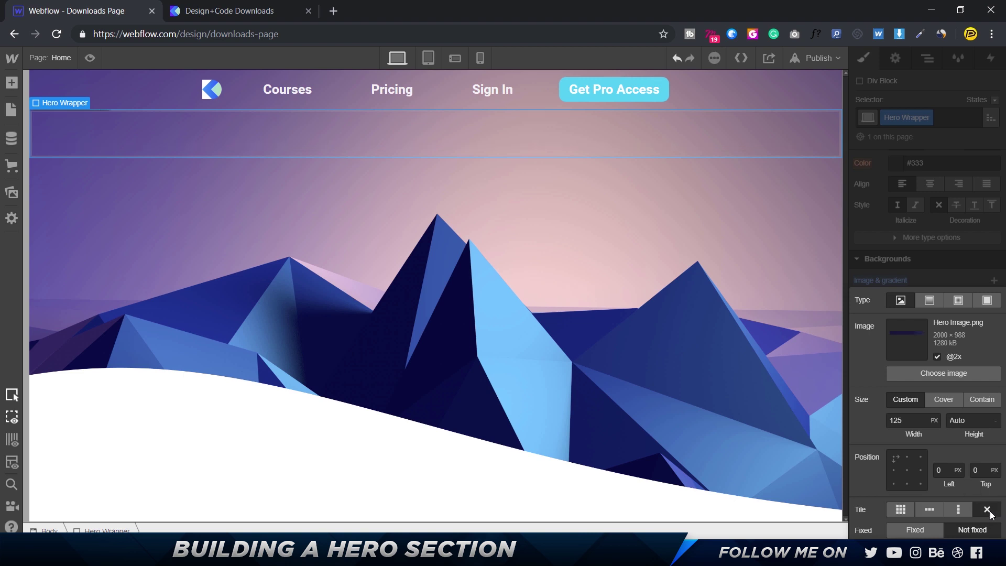
left_click(907, 470)
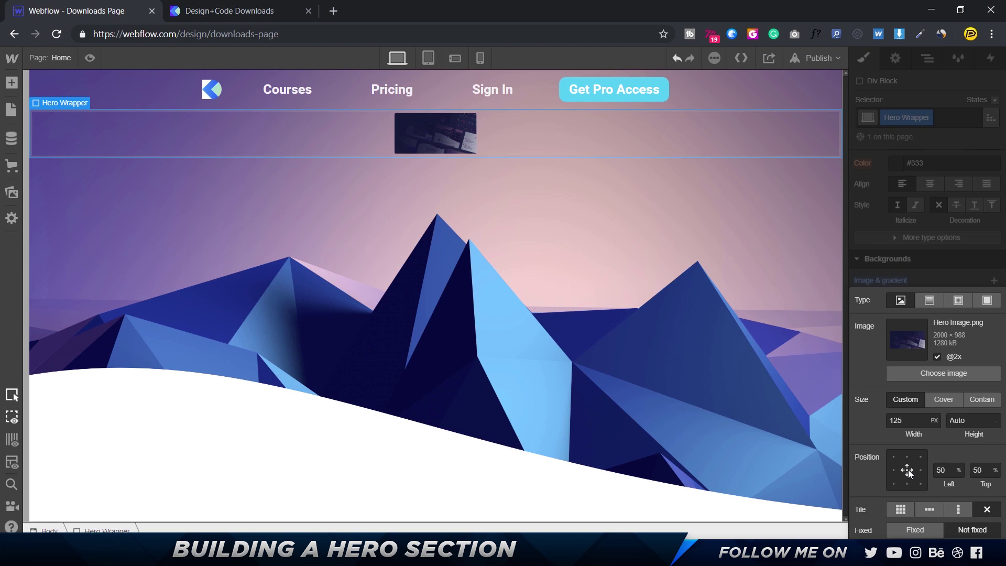
- Check the Featured Download group's size in Figma, and set the Hero Wrapper's width to 1000 px with Auto left and right margins
key("alt+Tab")
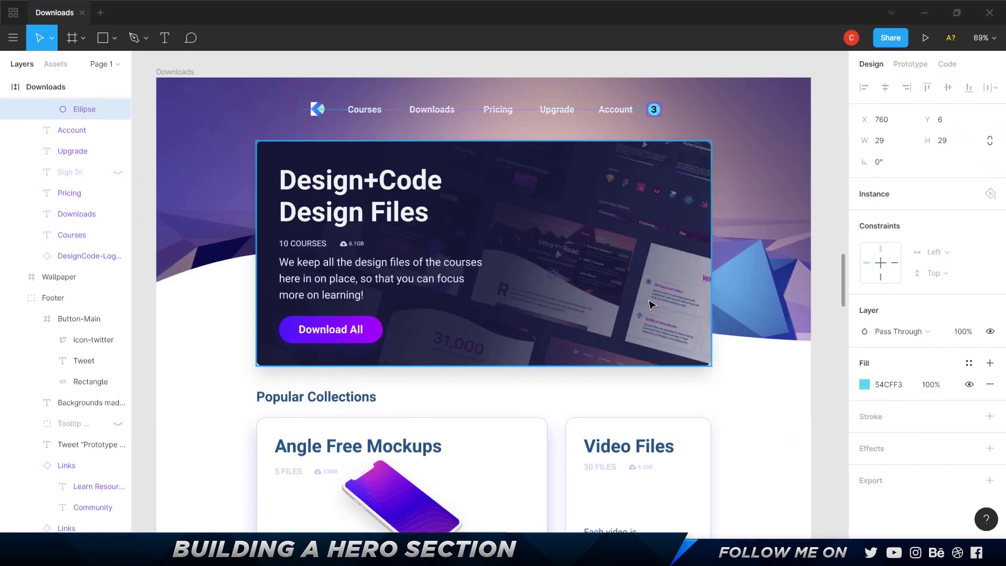
left_click(633, 183)
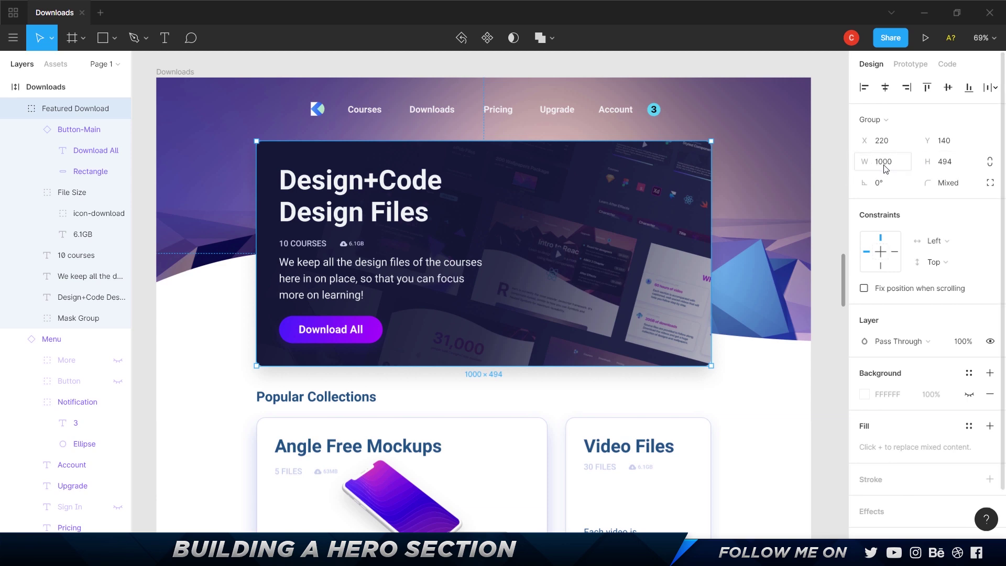
key("alt+Tab")
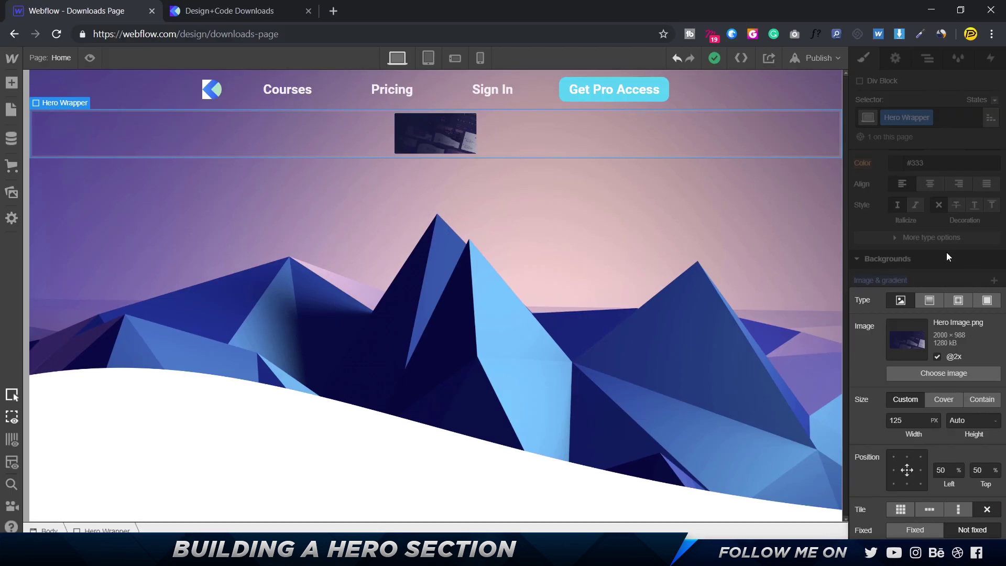
scroll(901, 345, "up", 10)
left_click(901, 333)
type("100")
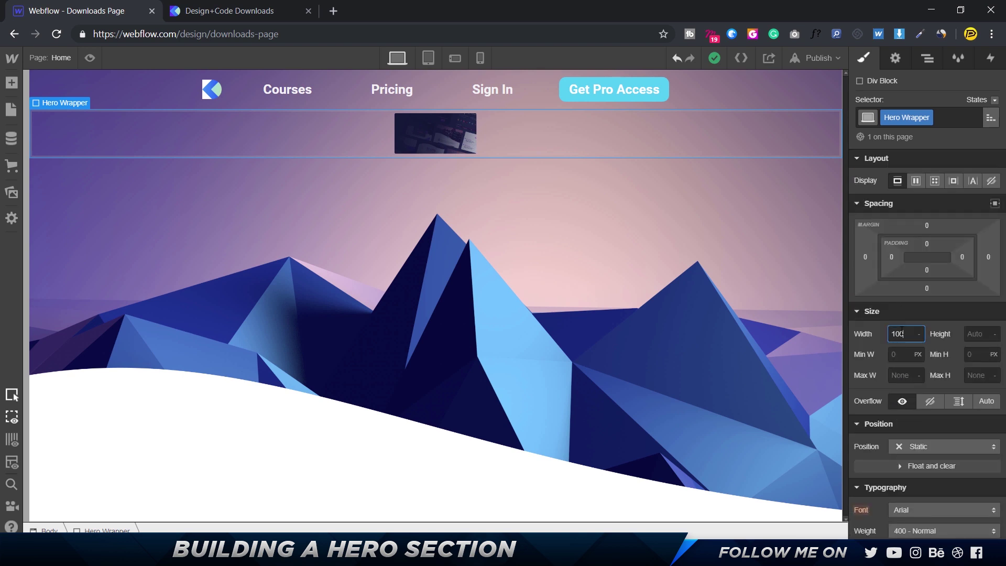
type("0")
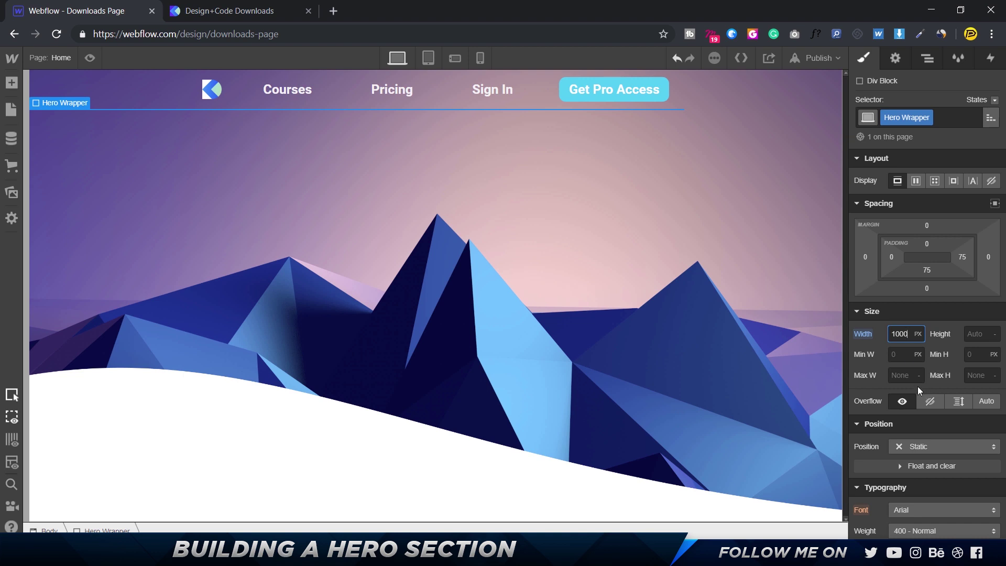
left_click(980, 334)
left_click(988, 257, "alt")
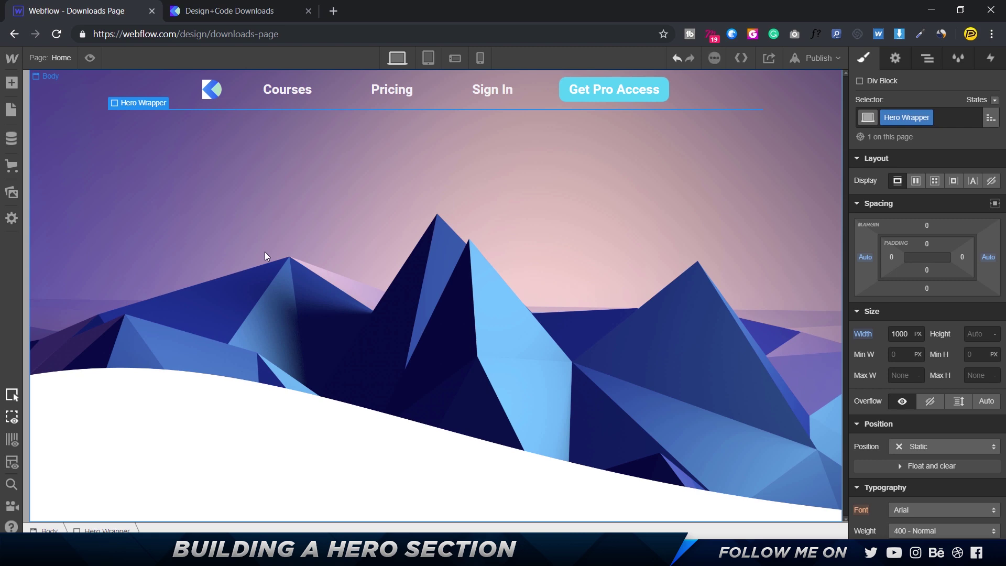
- Check the hero card's height in the Figma design and set the Hero Wrapper's height to 500 px
left_click(971, 334)
key("alt+Tab")
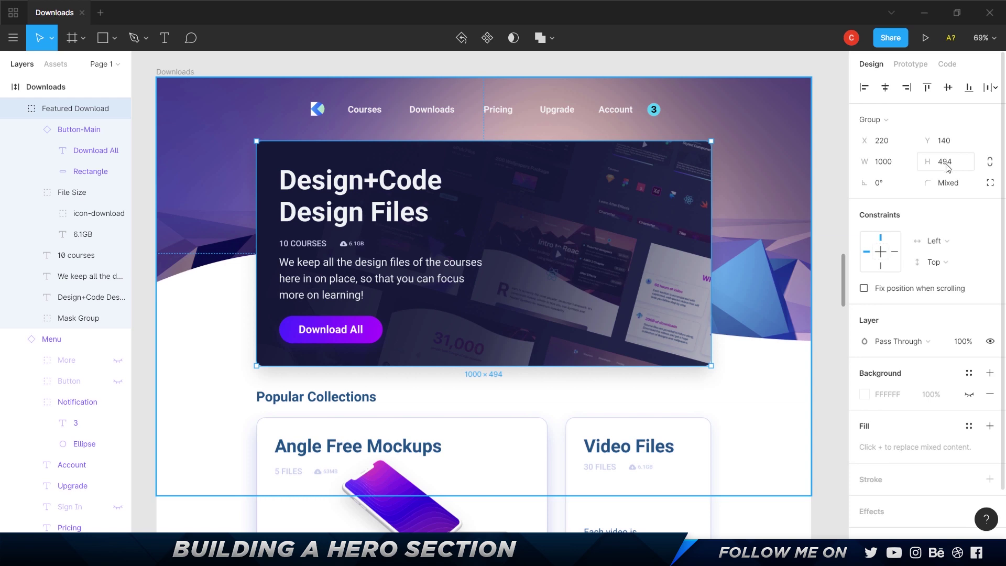
key("alt+Tab")
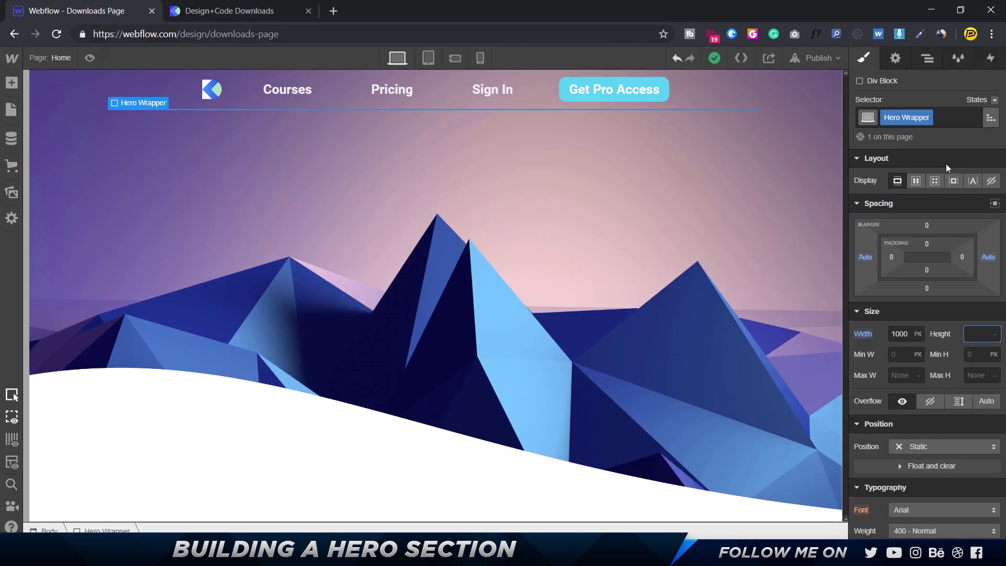
type("500")
key("Return")
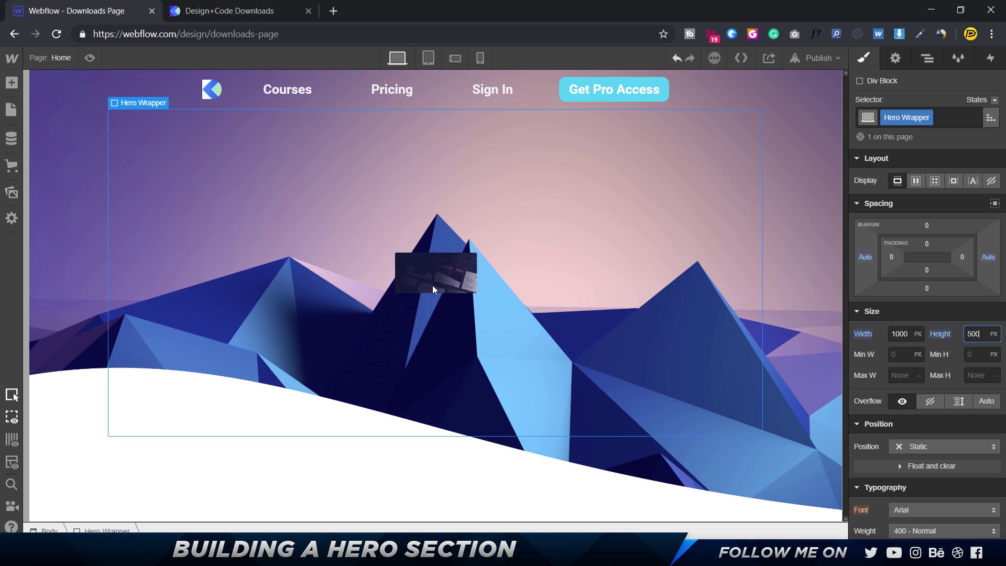
scroll(930, 285, "down", 5)
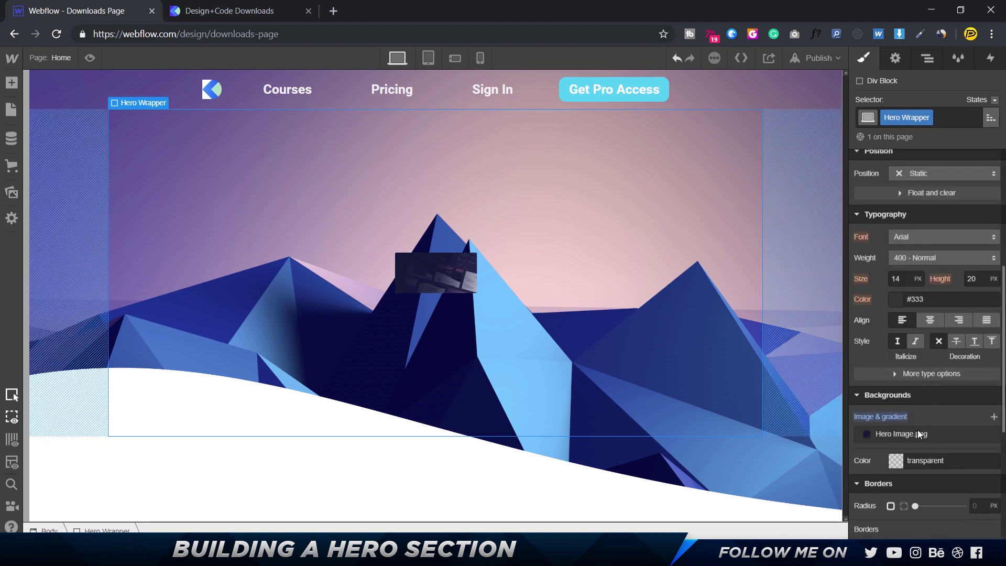
left_click(892, 434)
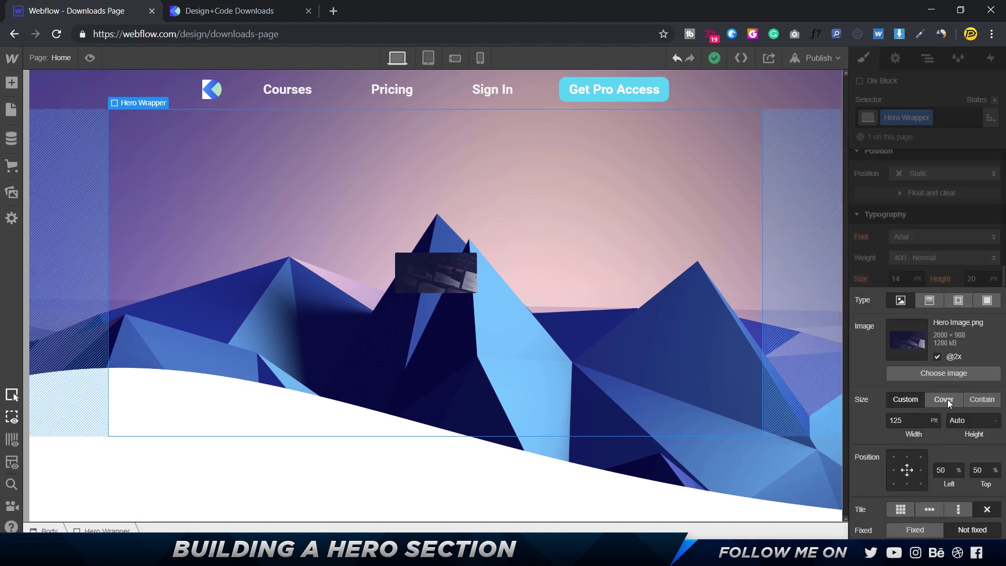
left_click(948, 400)
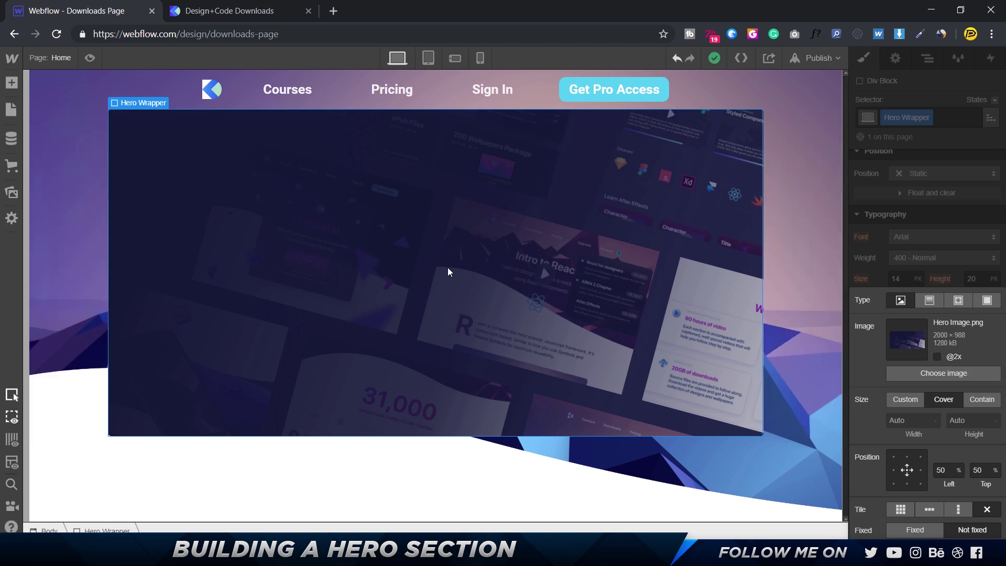
left_click(936, 357)
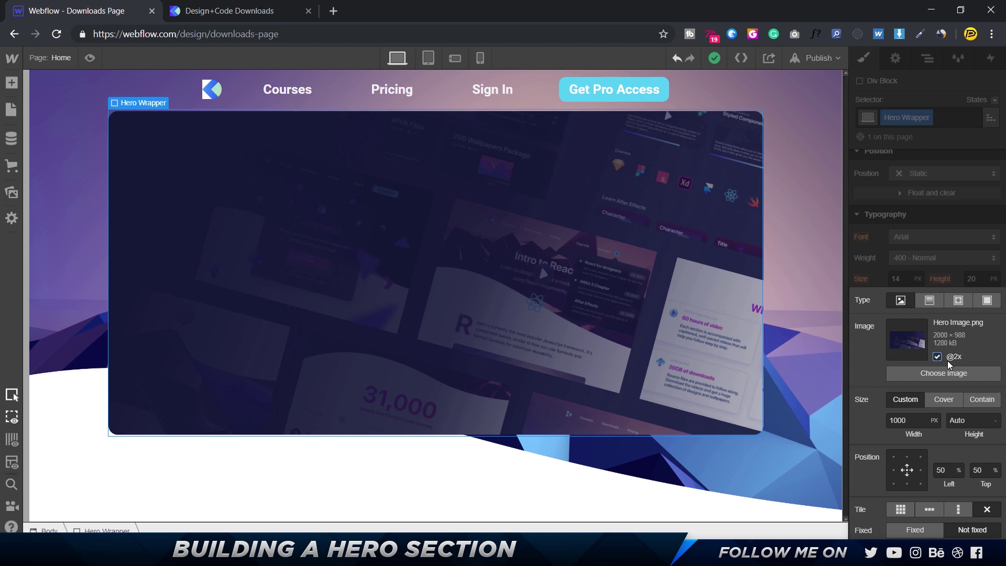
- Check the hero card's position in the Figma design and set the Hero Wrapper's top margin to 50 px
left_click(920, 162)
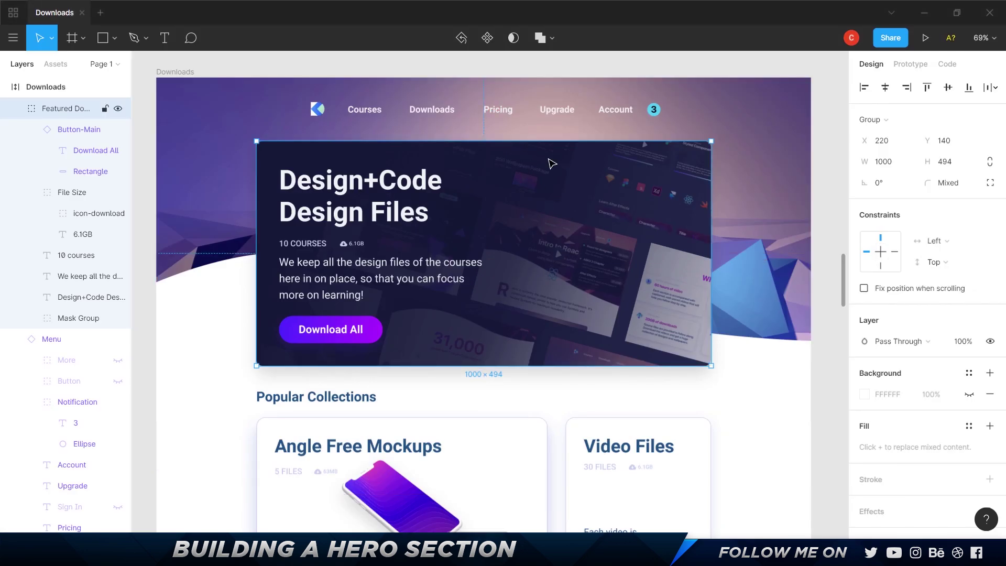
key("alt")
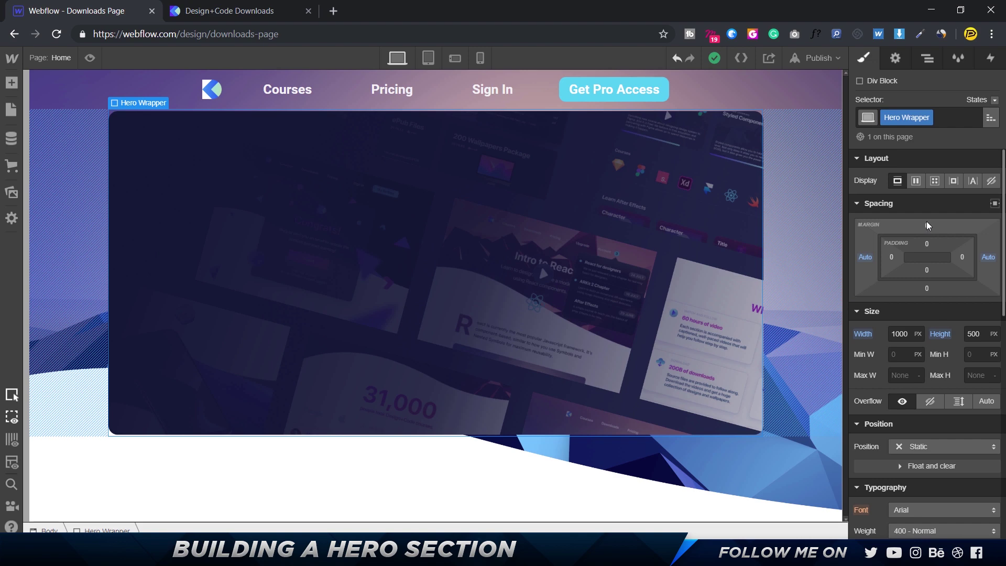
left_click(926, 222)
type("50")
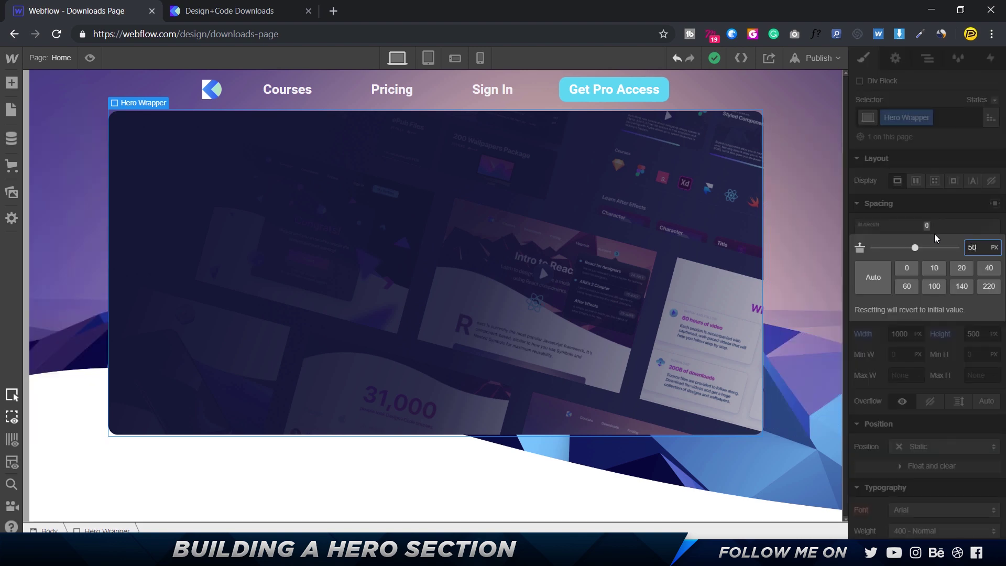
key("Return")
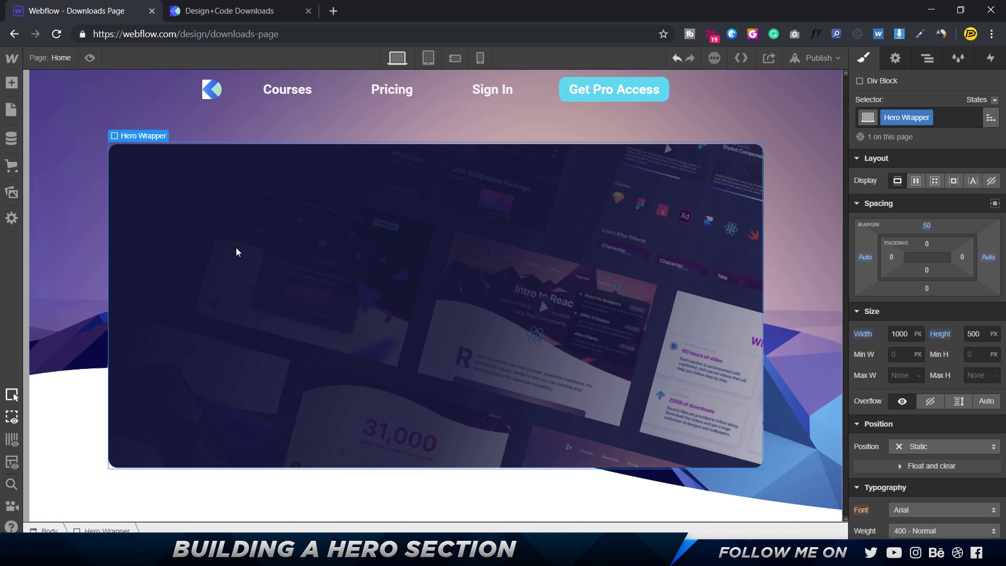
- Review the hero card's text in Figma, and add a Heading element inside the Hero Wrapper in Webflow
key("alt+Tab")
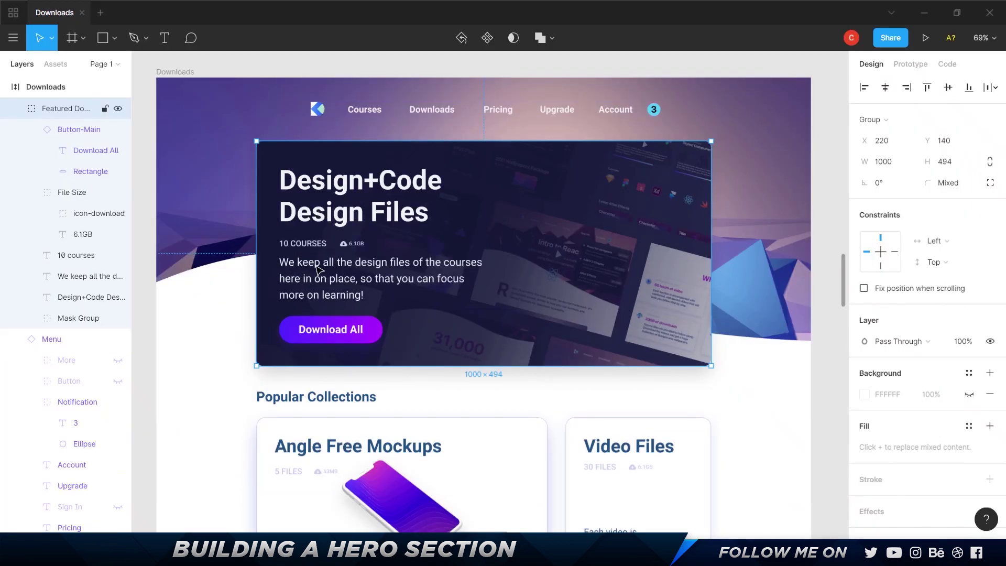
scroll(317, 270, "up", 3)
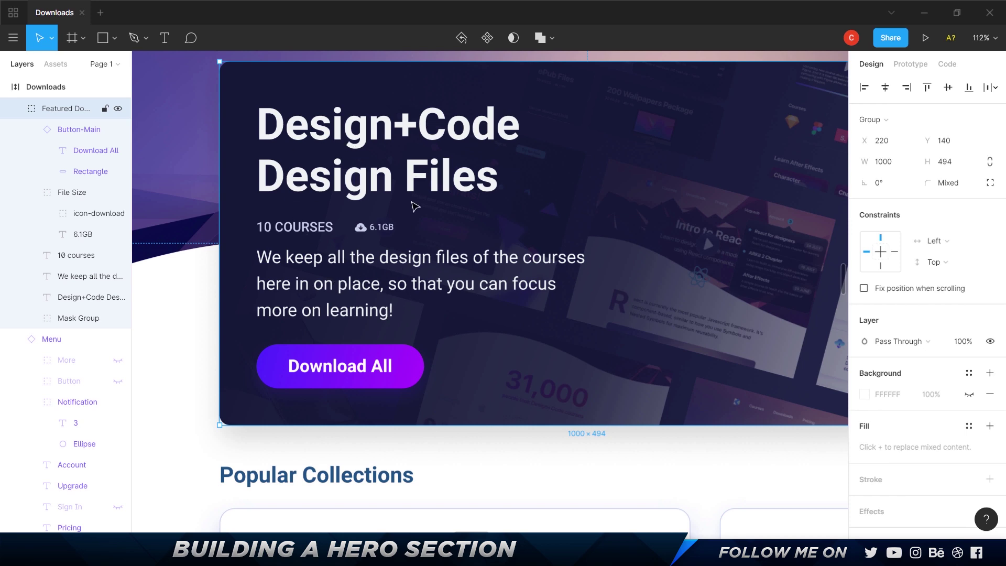
key("alt+Tab")
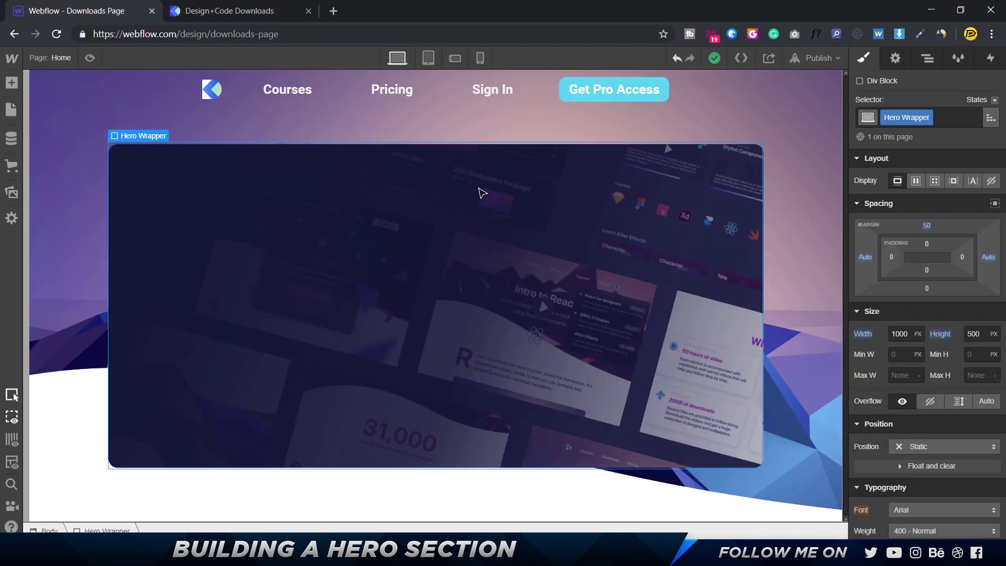
left_click(12, 82)
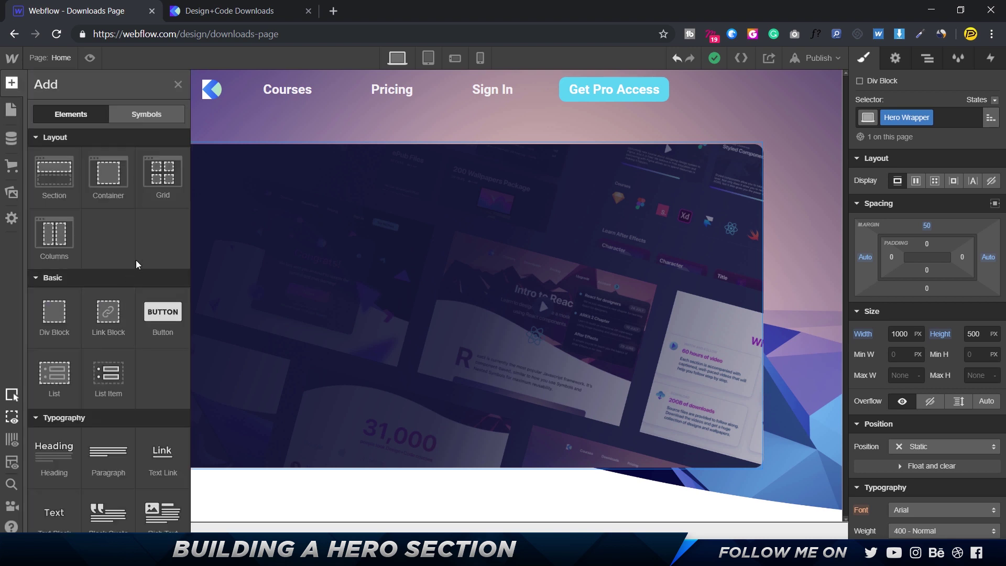
scroll(137, 264, "down", 5)
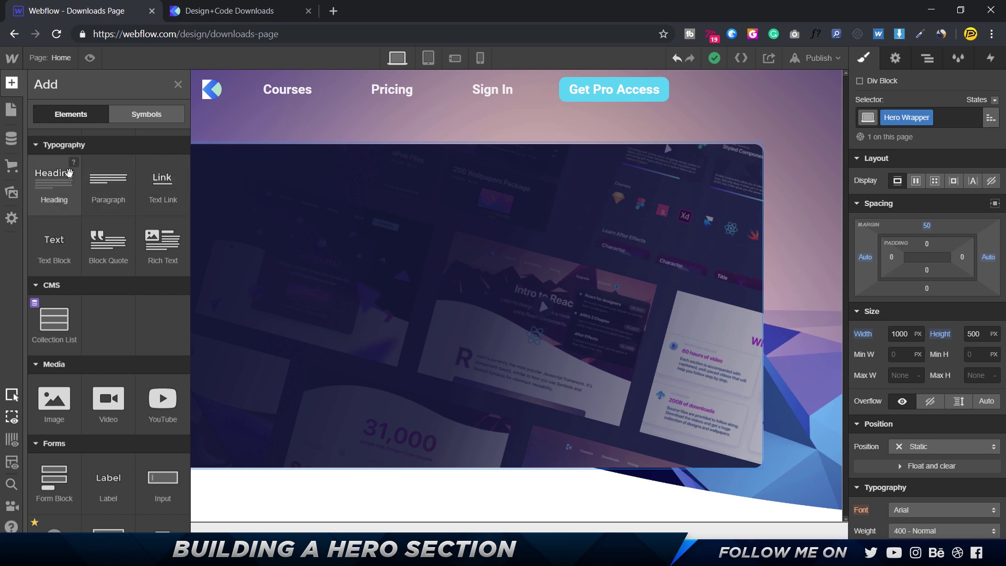
left_click_drag(221, 224, 240, 225)
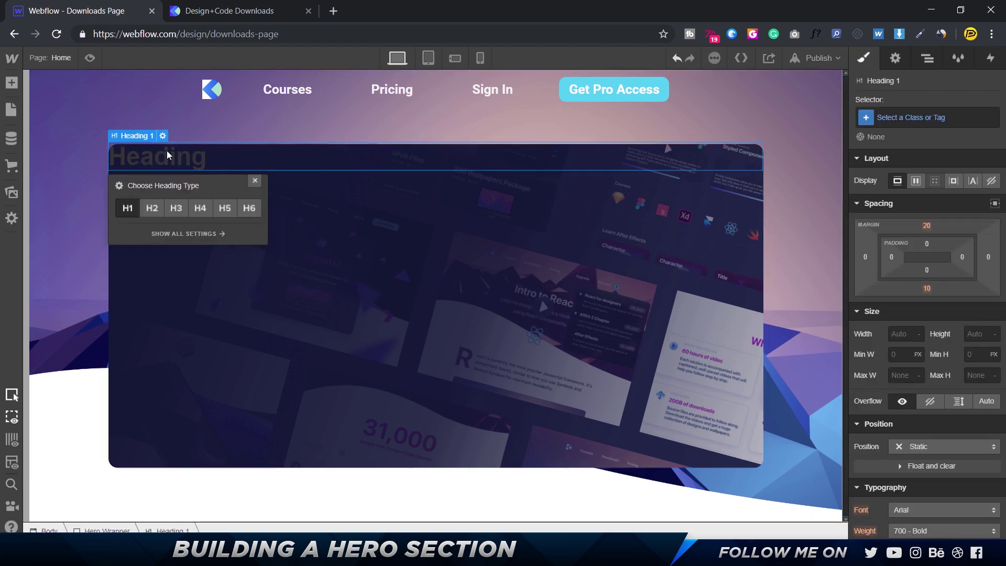
- Copy the title "Design+Code Design Files" from the Figma hero card and replace the heading's placeholder text with it
key("alt+Tab")
left_click(401, 126)
double_click(401, 126)
key("ctrl+c")
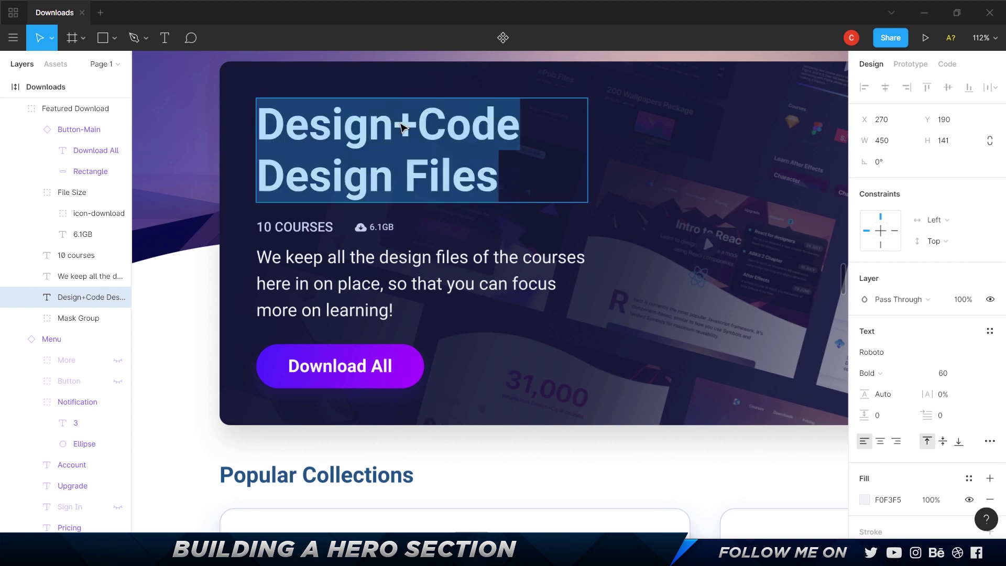
key("alt+Tab")
double_click(182, 166)
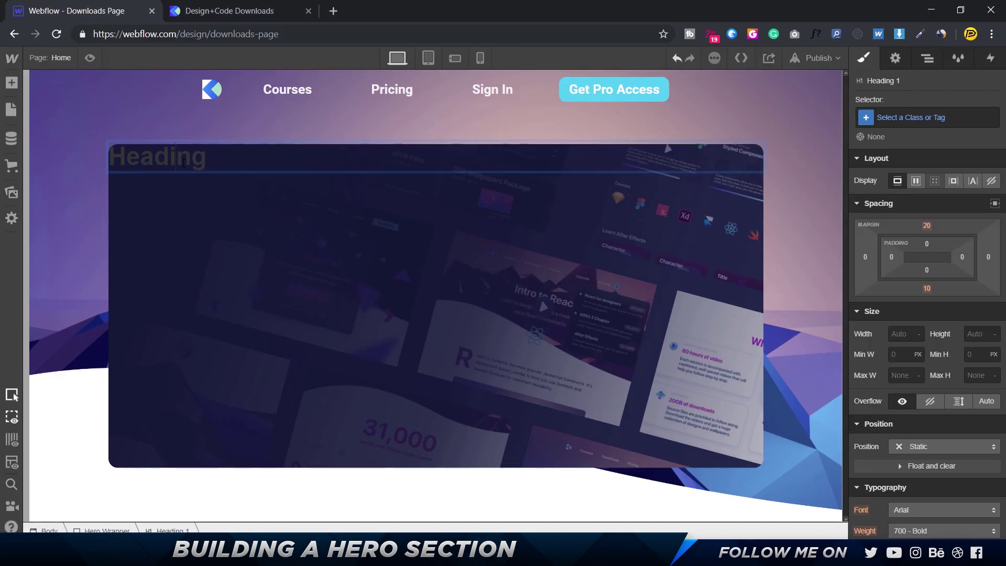
key("ctrl+v")
left_click(281, 282)
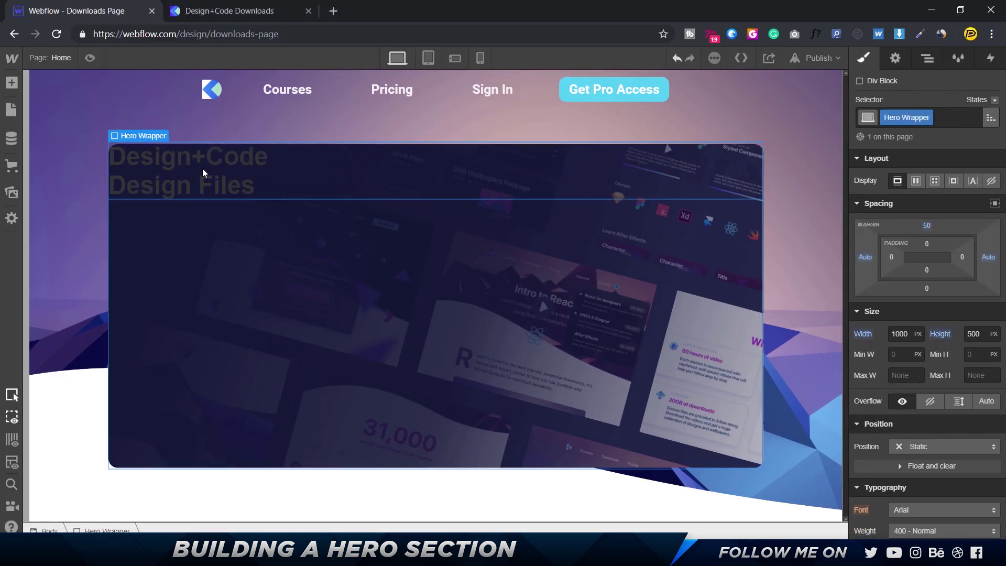
- Check the title's text style and fill in Figma, and give the Webflow heading a new class named H1
left_click(203, 167)
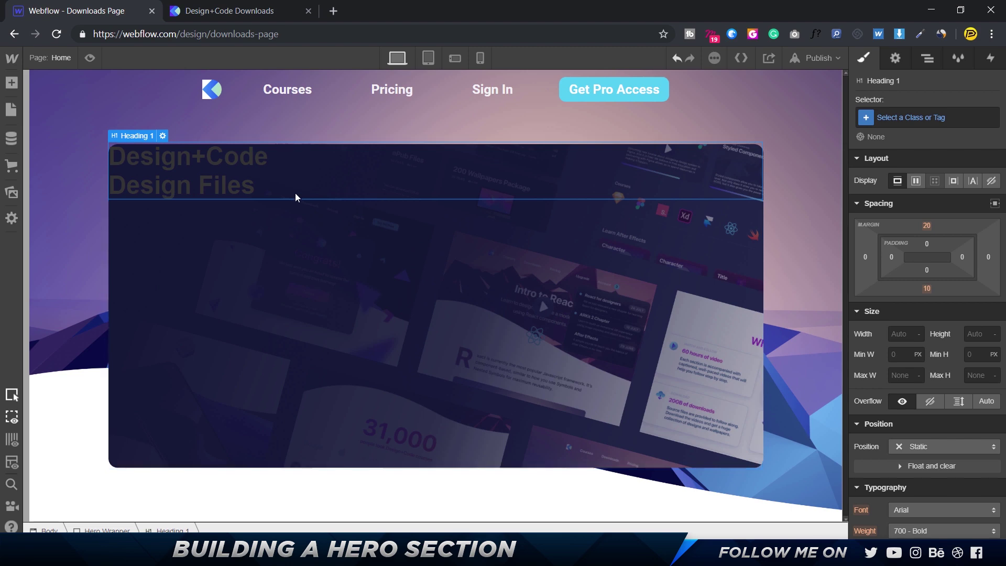
key("alt+Tab")
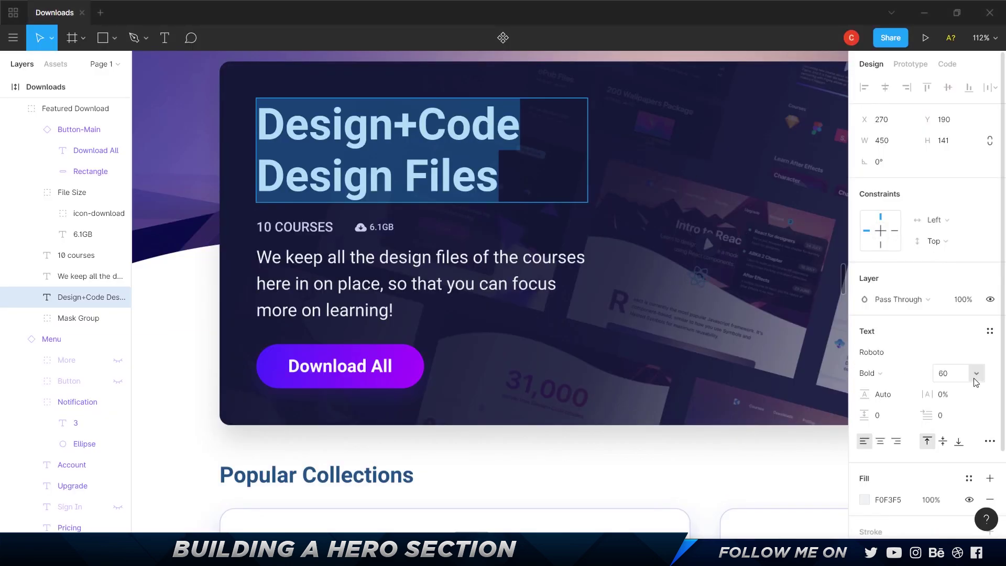
left_click(890, 501)
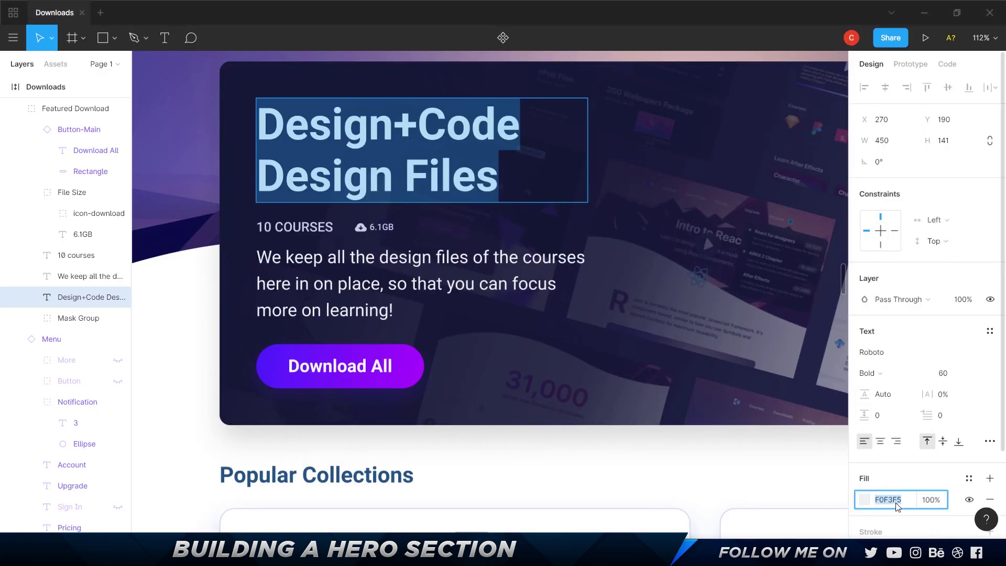
key("alt+Tab")
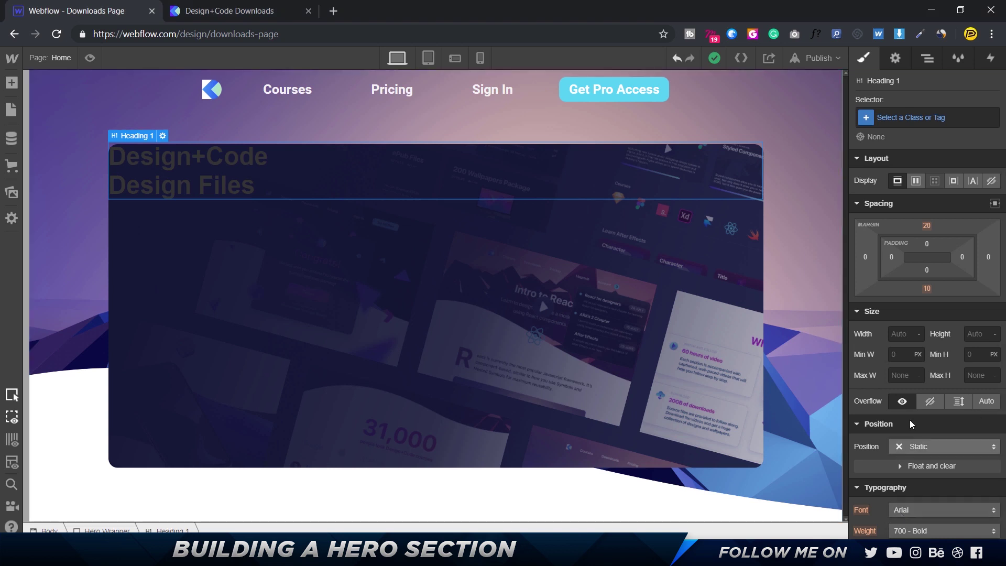
left_click(911, 122)
type("H1")
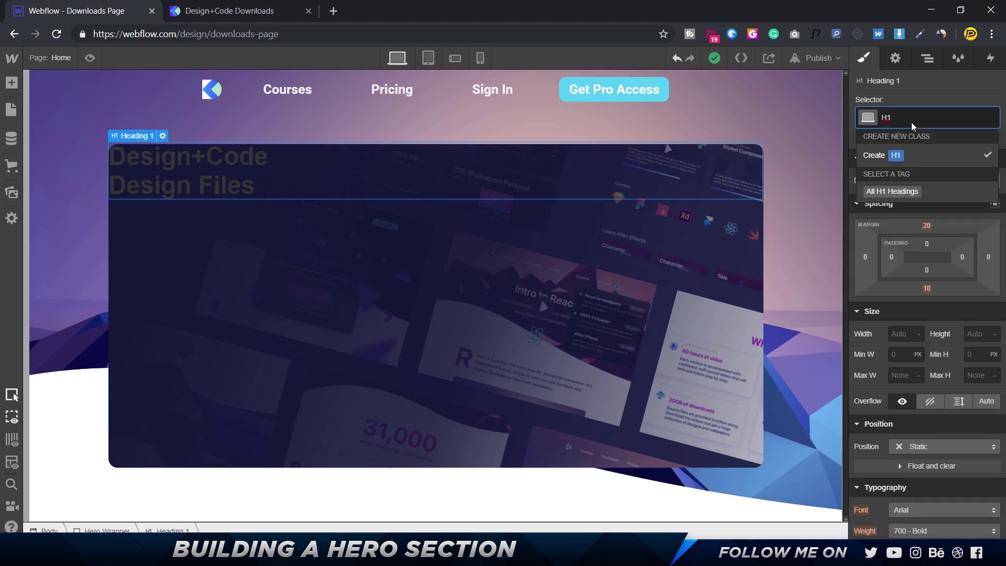
key("Return")
left_click(139, 136)
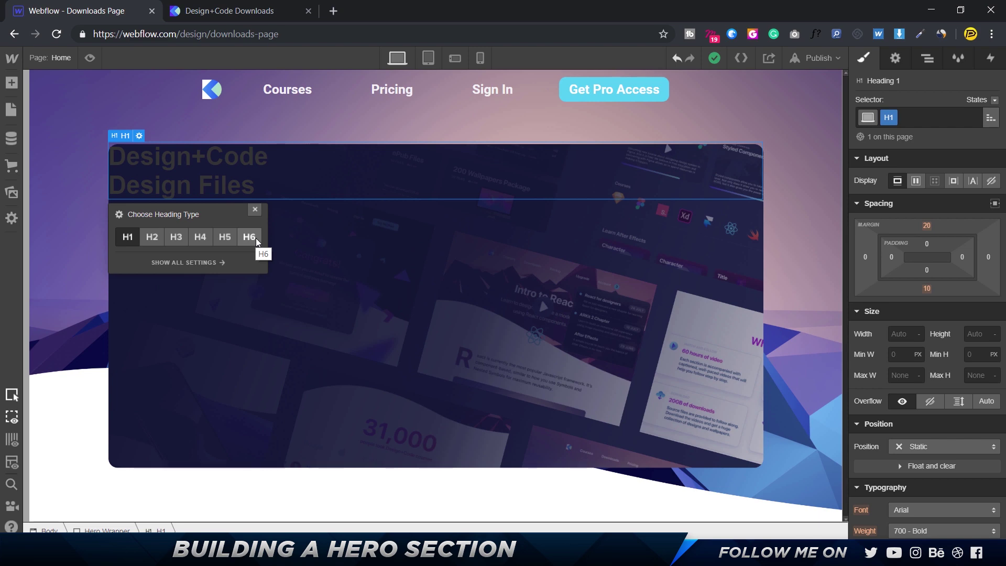
- Examine the headings on the live Design+Code Downloads page, from the hero title to Popular Collections and the file cards
left_click(225, 11)
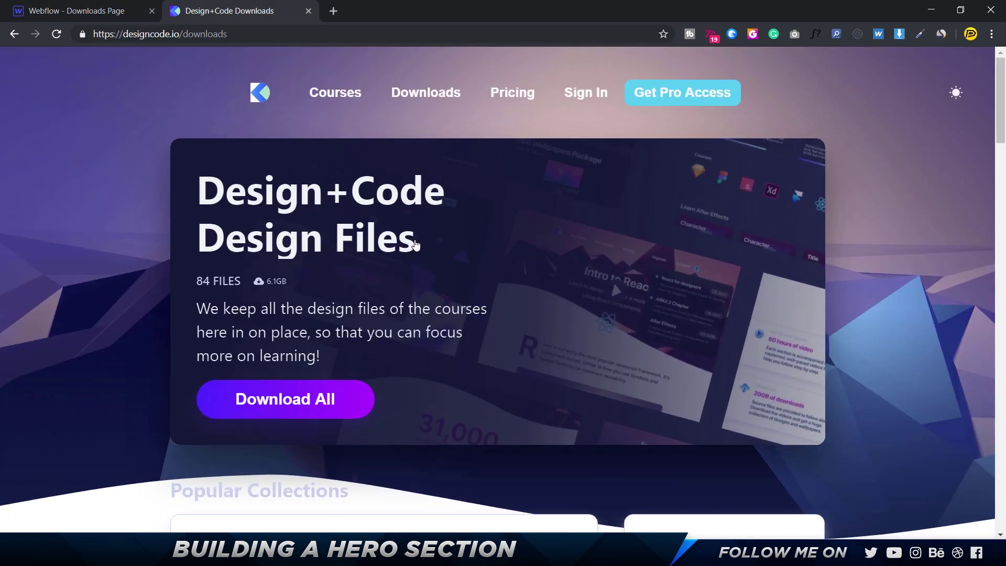
scroll(286, 211, "down", 1)
scroll(286, 212, "down", 4)
left_click_drag(182, 273, 355, 281)
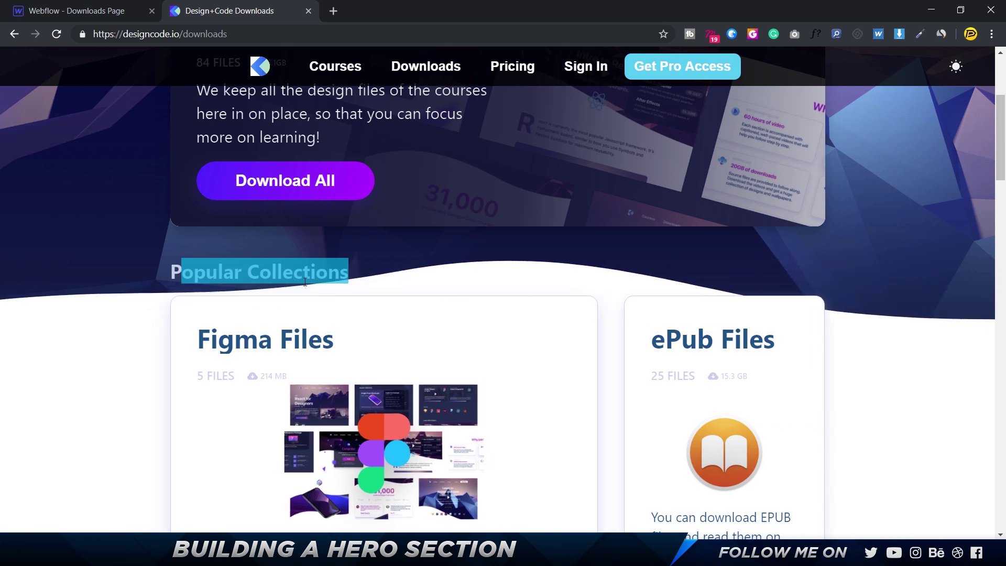
left_click(173, 271)
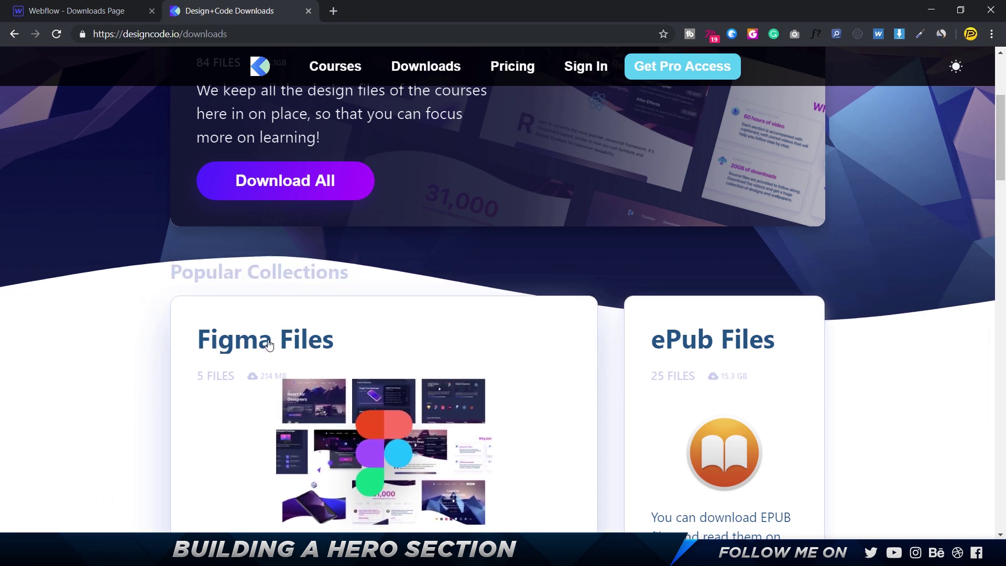
left_click_drag(174, 272, 317, 275)
scroll(272, 189, "up", 4)
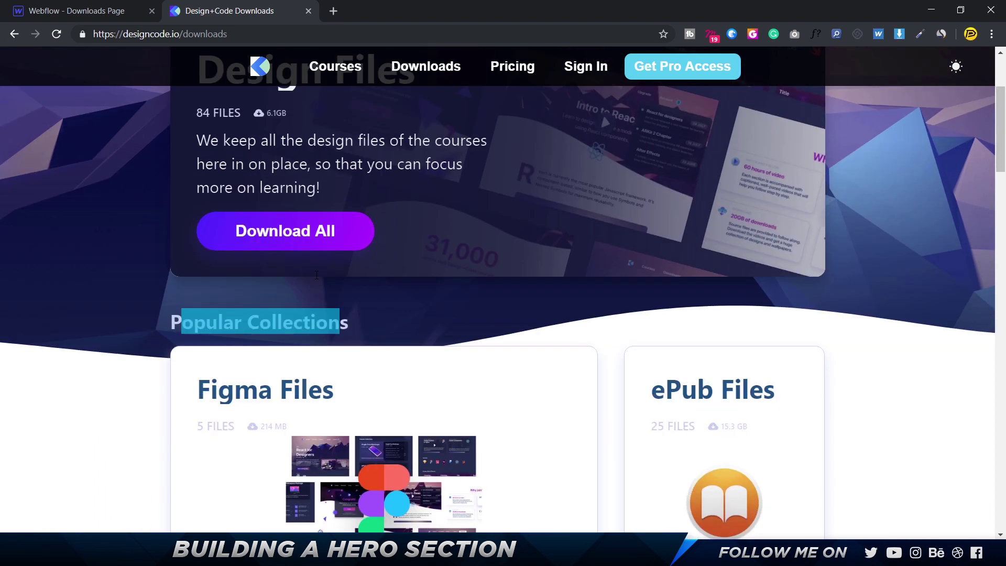
scroll(215, 262, "down", 4)
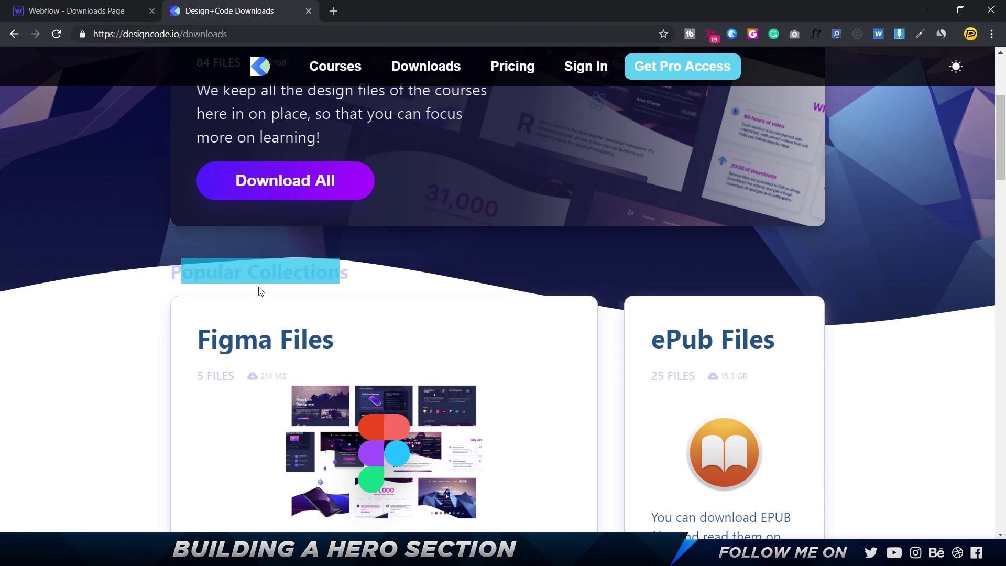
scroll(315, 321, "down", 5)
scroll(472, 168, "up", 3)
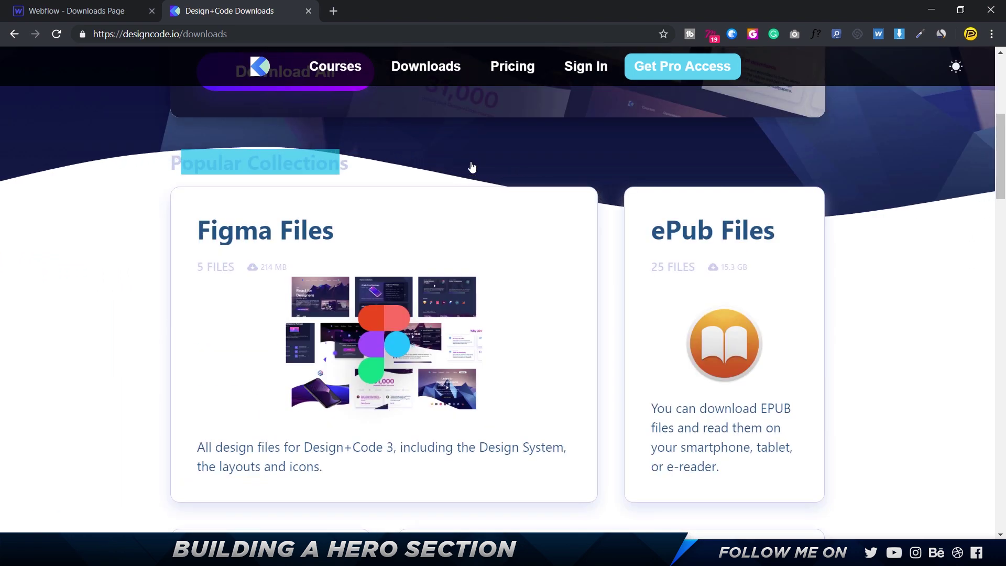
left_click(104, 11)
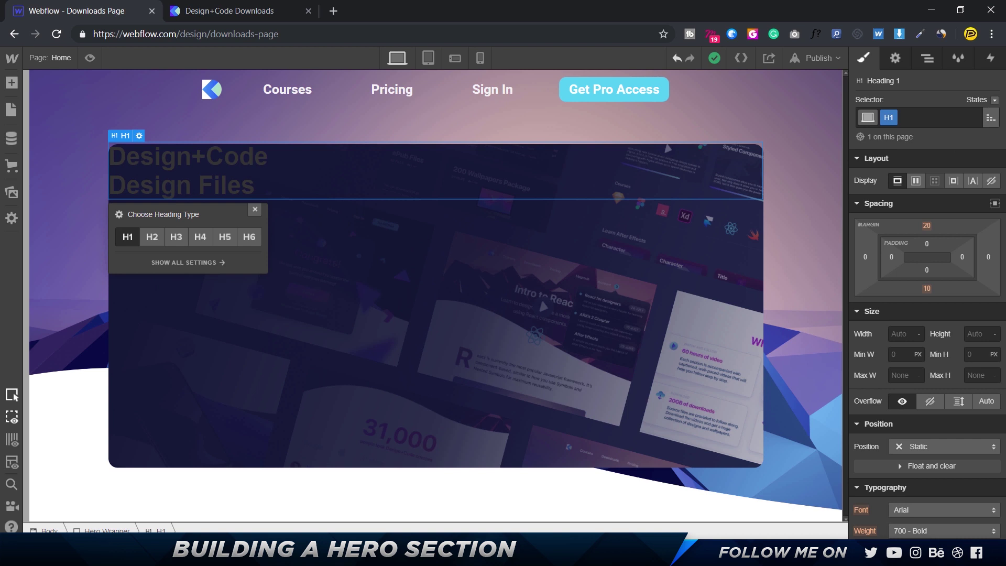
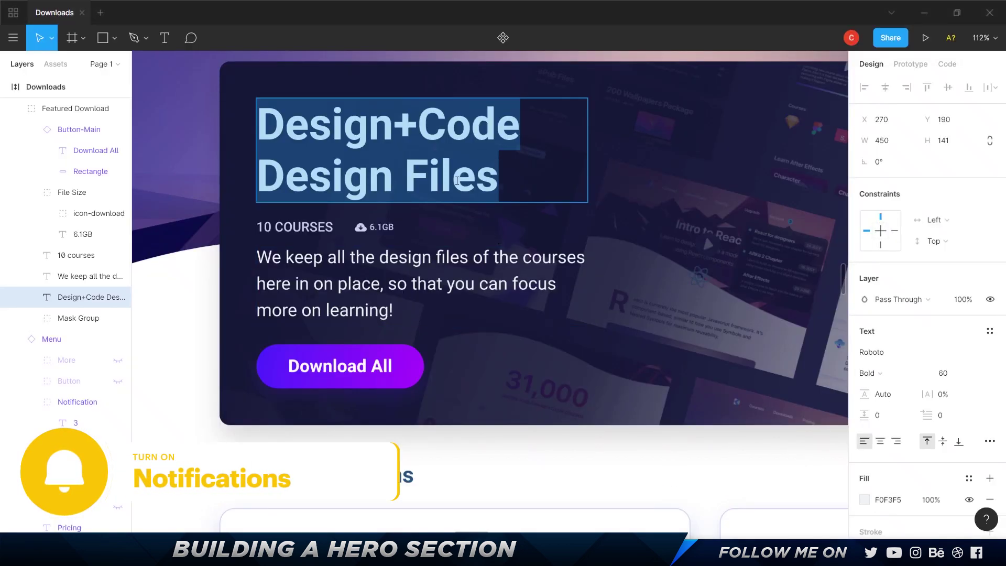
- Match the H1 heading's typography to the Figma title with the Roboto font, 60 px size and 100% line height
key("Escape")
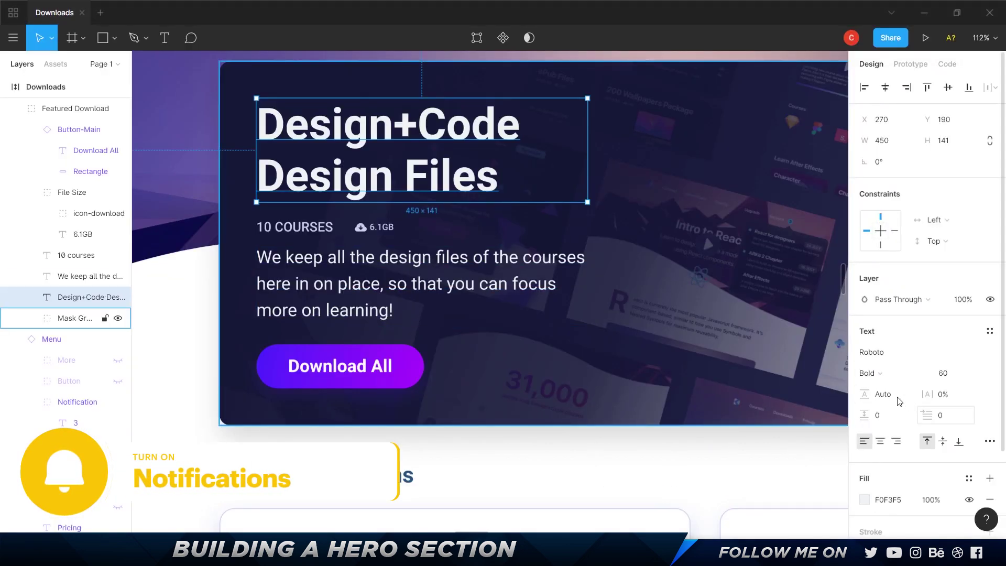
key("alt+Tab")
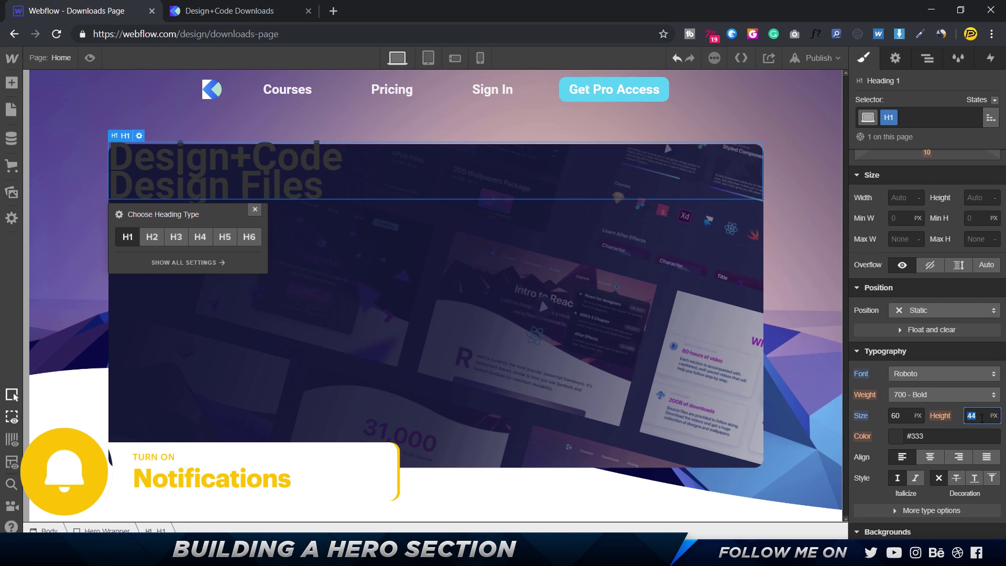
type("%")
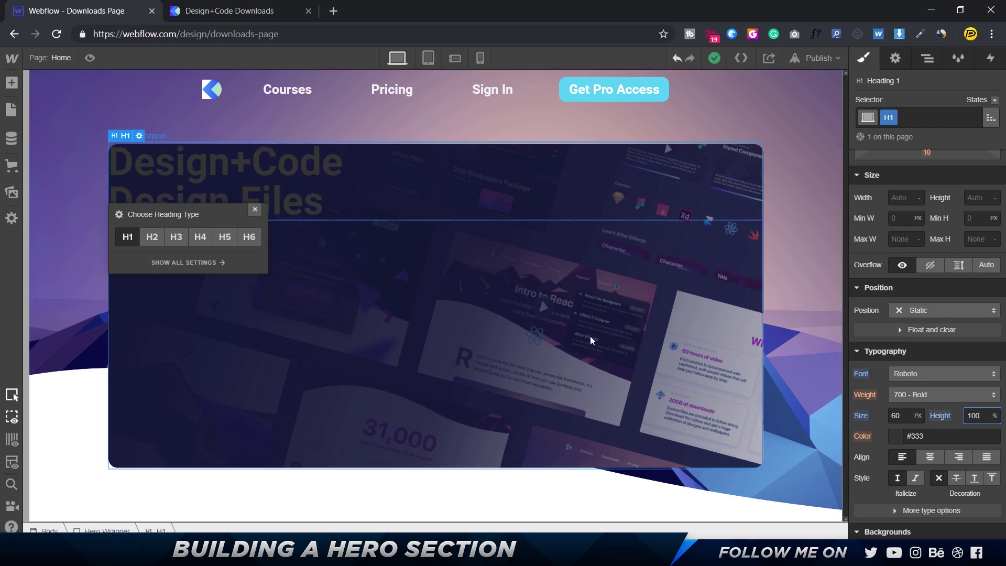
- Set the H1 heading's text colour to white (#ffffff)
left_click(895, 437)
left_click_drag(935, 406, 856, 344)
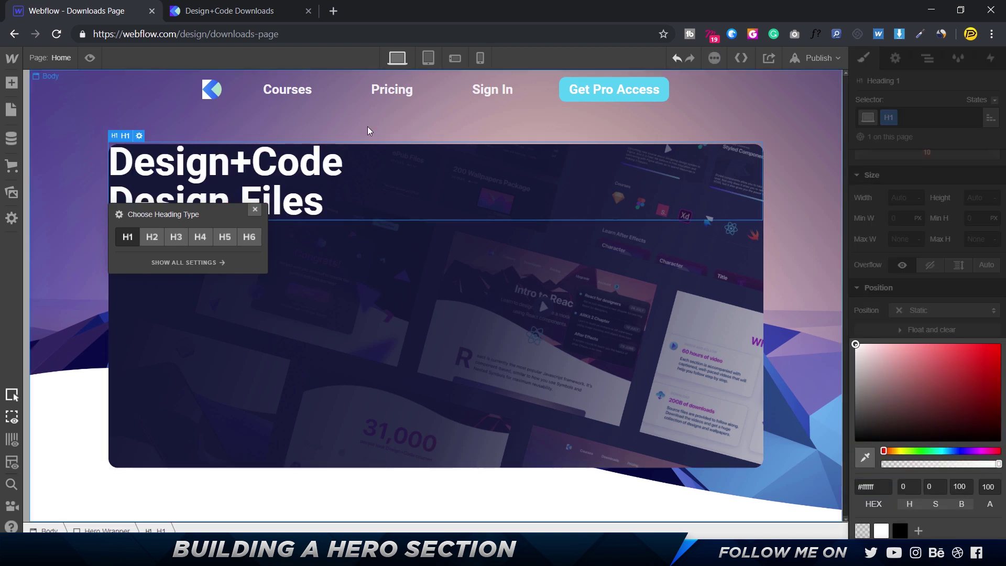
left_click(389, 132)
left_click(291, 191)
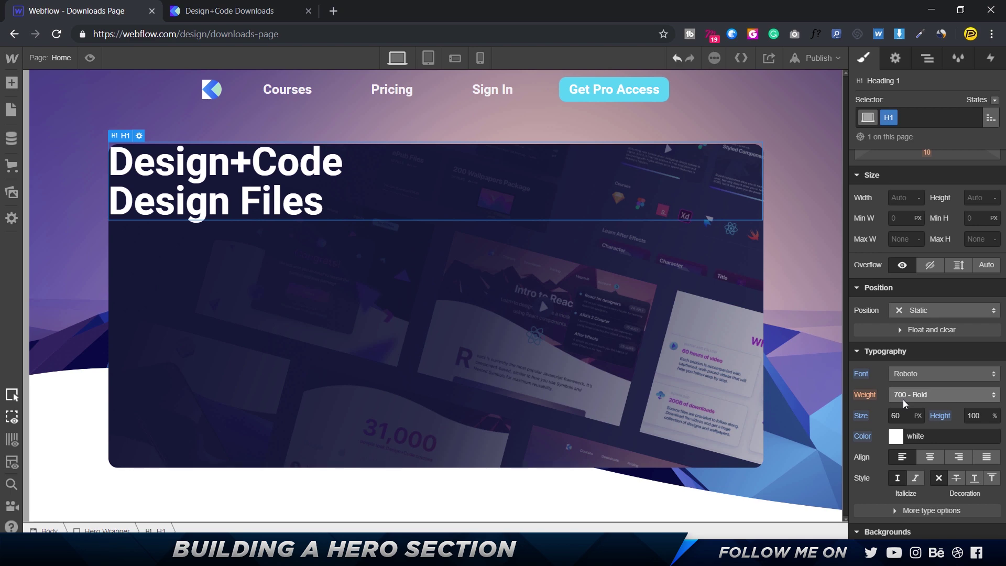
- Check the 10 COURSES label in Figma, then add a new heading in Webflow and place it below the hero title
key("alt+Tab")
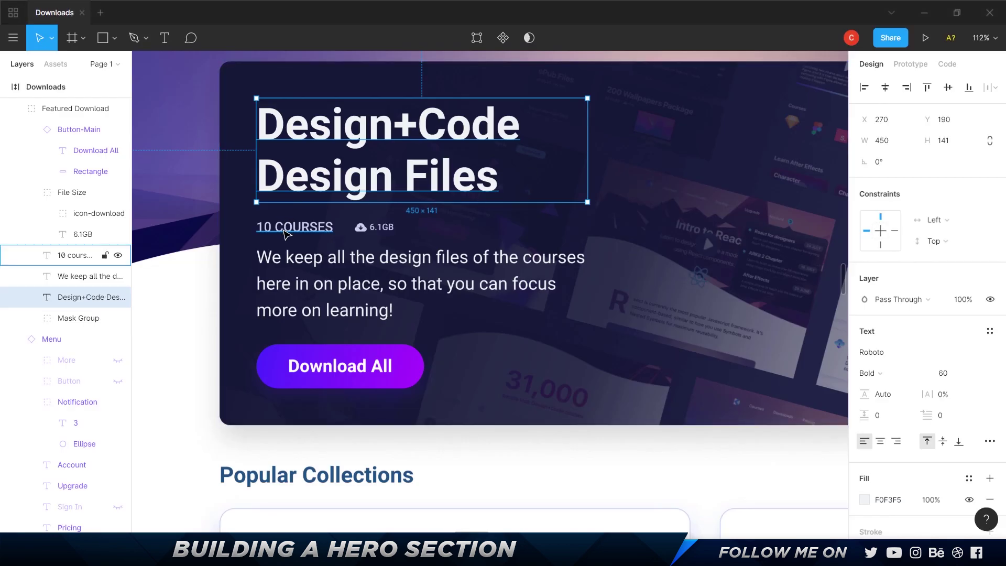
left_click(298, 228)
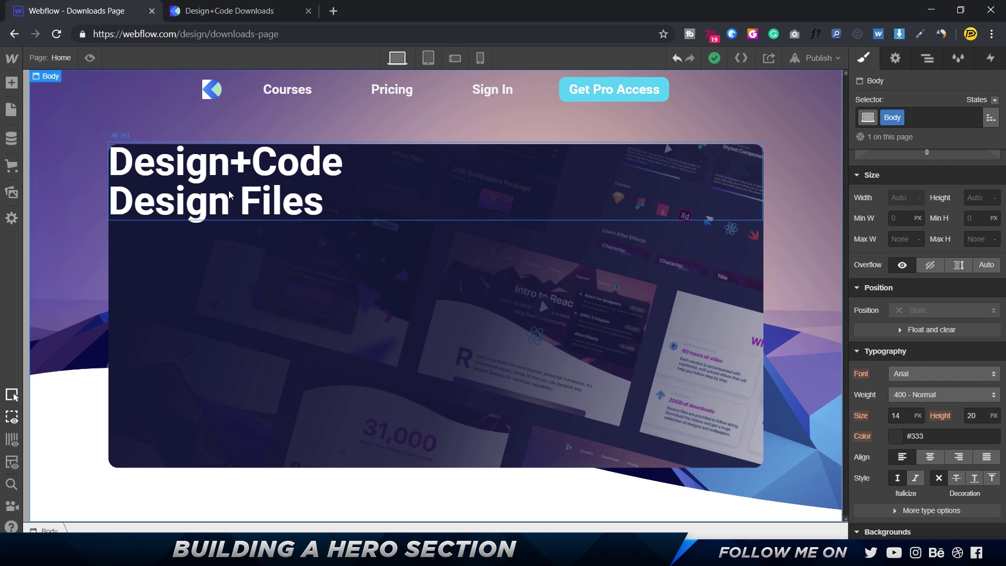
key("ctrl+e")
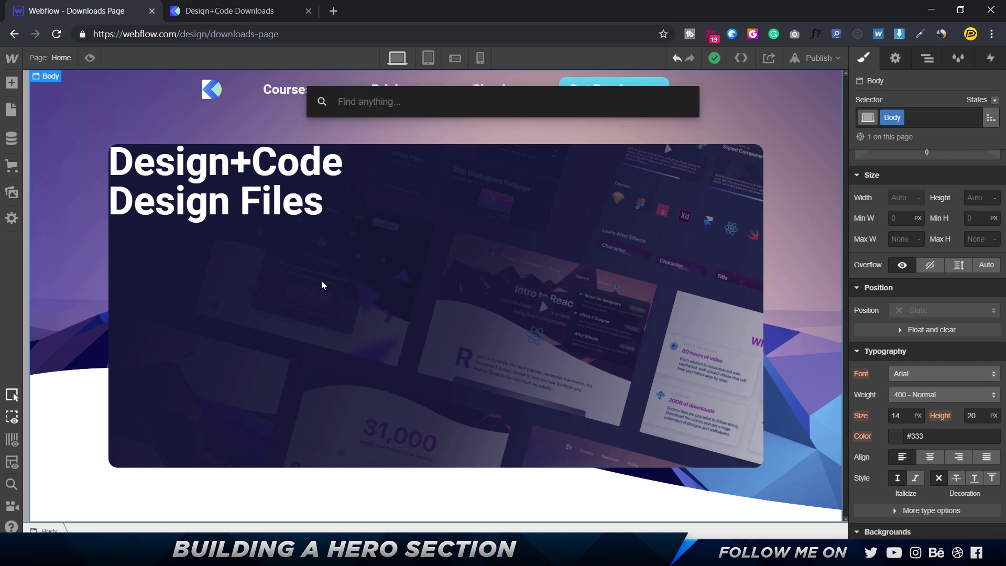
type("head")
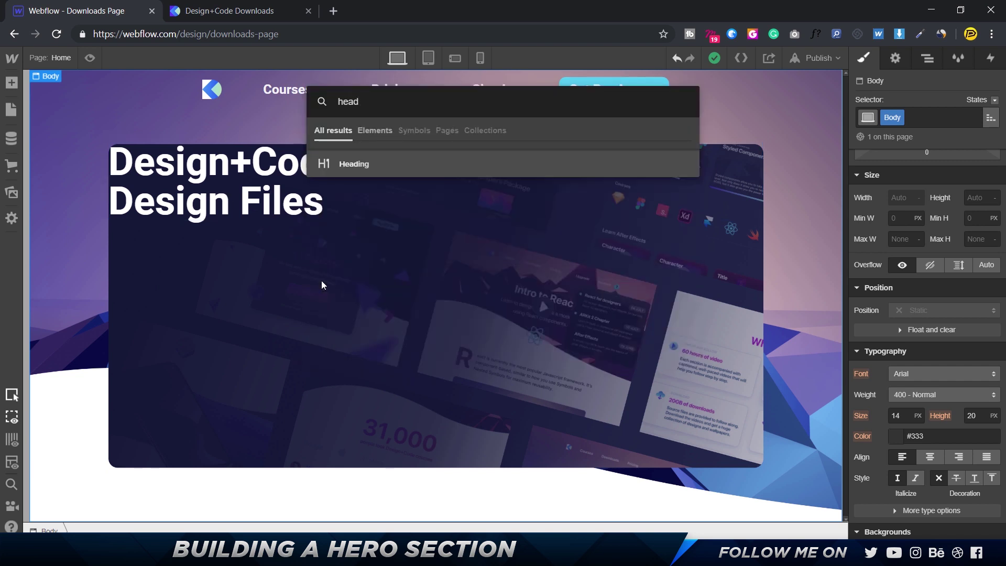
key("Return")
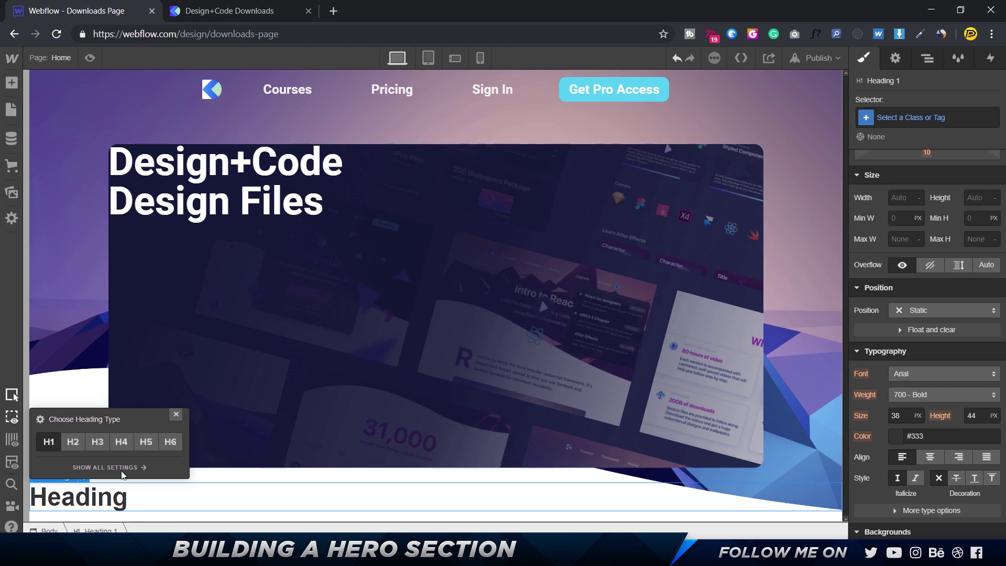
key("z")
left_click_drag(204, 281, 204, 281)
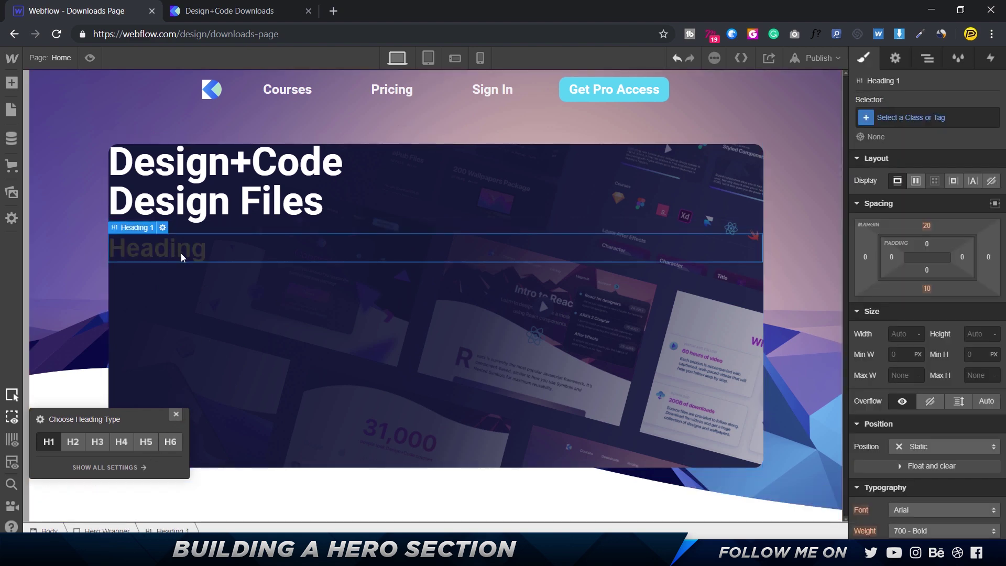
- Copy the "10 courses" text from the Figma design and paste it into the new heading
key("alt+Tab")
double_click(282, 232)
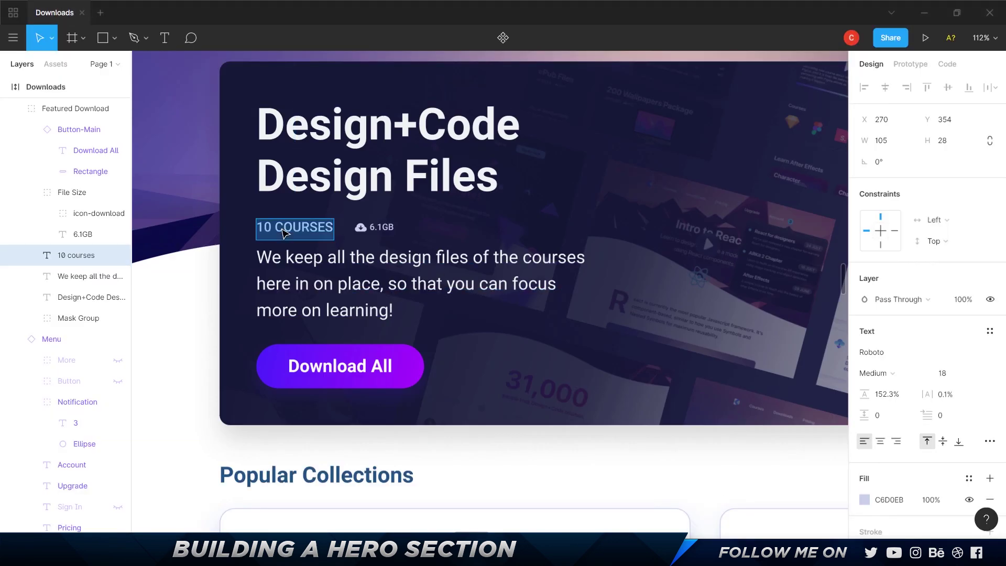
key("ctrl+c")
key("alt+Tab")
double_click(171, 257)
key("ctrl+v")
left_click(251, 275)
key("alt+Tab")
key("alt+Tab")
left_click(208, 247)
double_click(208, 247)
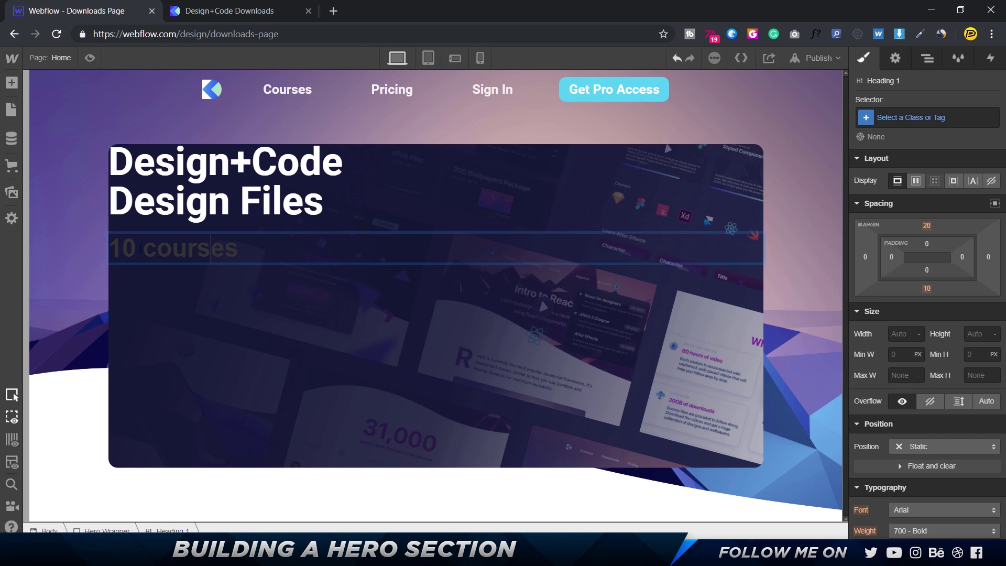
- Rewrite the word "courses" in capitals so the new heading reads "10 COURSES"
left_click_drag(143, 248, 384, 260)
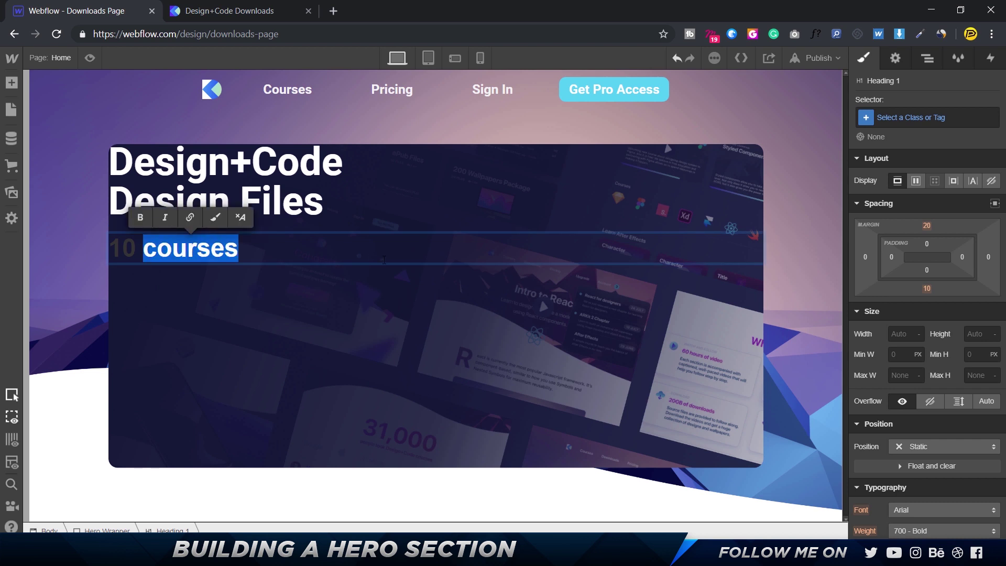
type("COURSES")
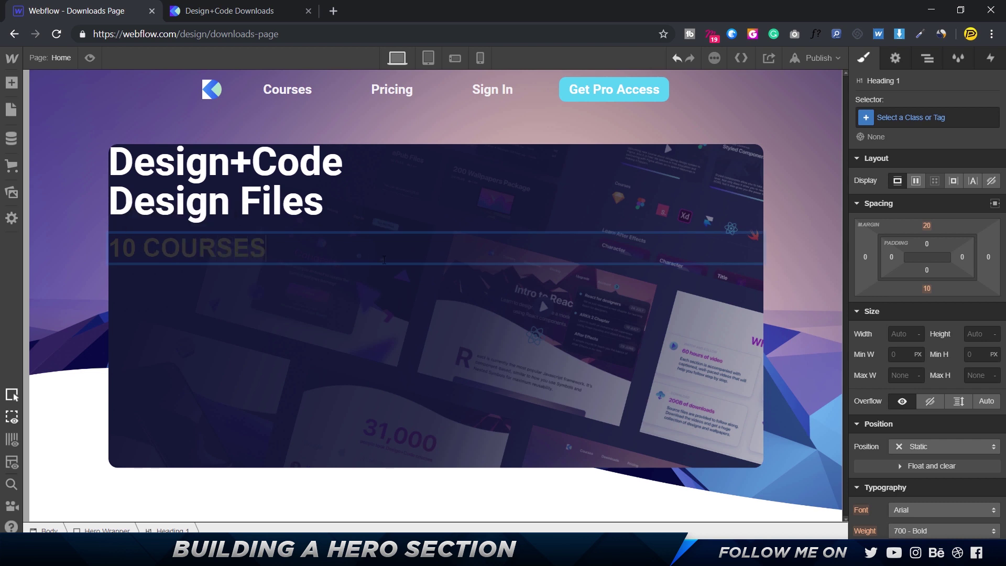
key("Escape")
left_click(274, 275)
left_click(204, 250)
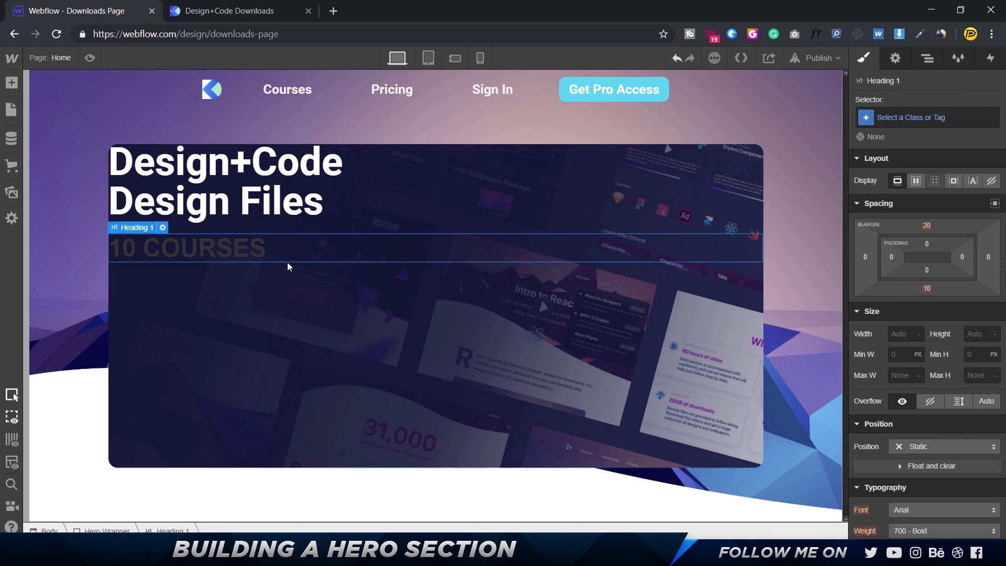
- Match the 10 COURSES heading to the Figma text style with 18 px size, 100% line height and the Roboto font
key("alt+Tab")
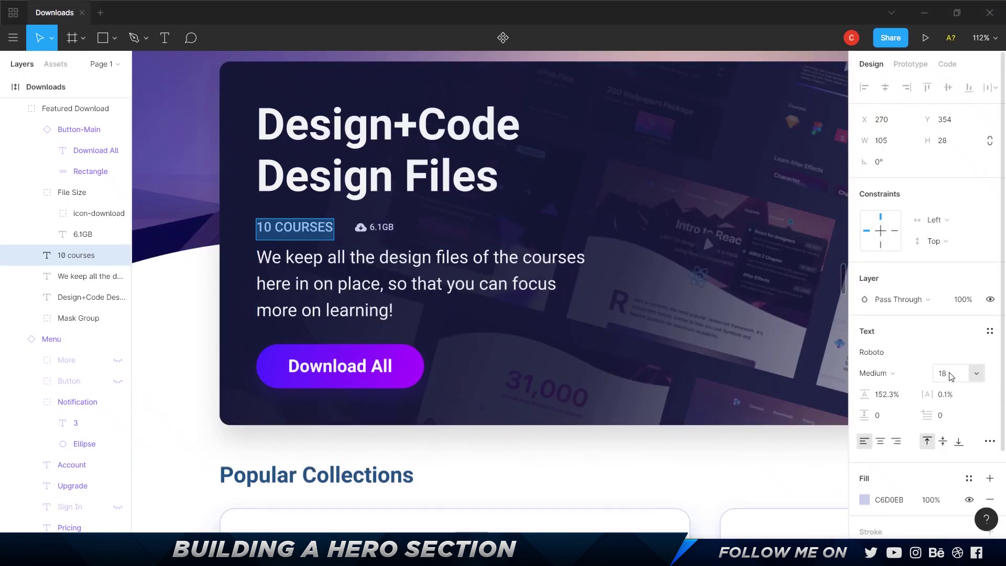
key("alt+Tab")
scroll(913, 386, "down", 5)
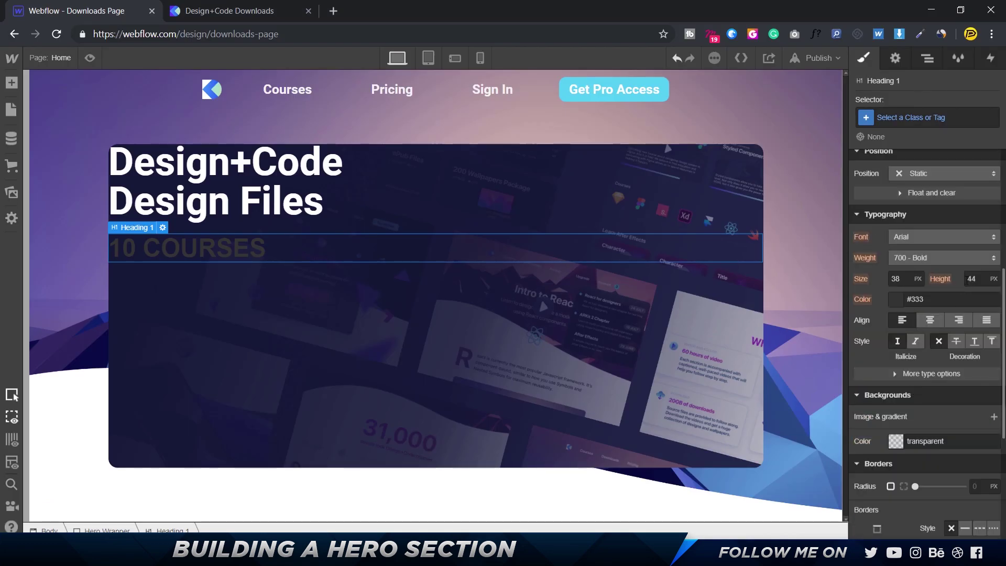
double_click(908, 276)
type("18")
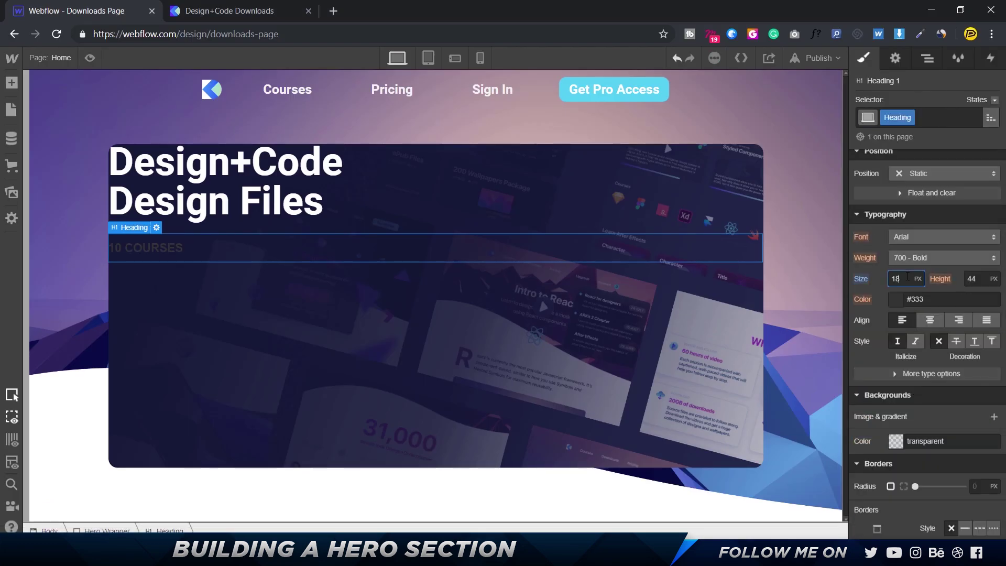
left_click(979, 279)
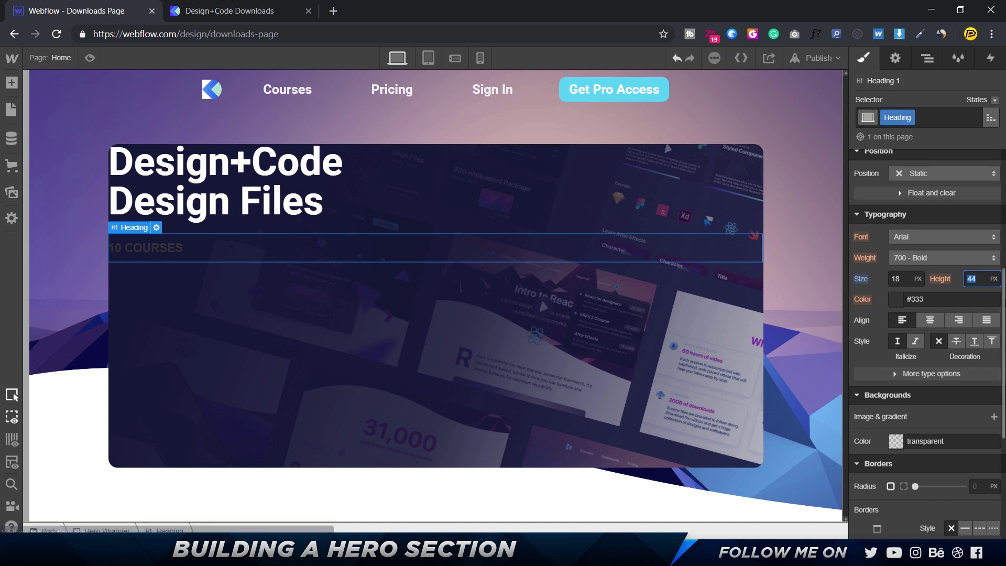
type("100%")
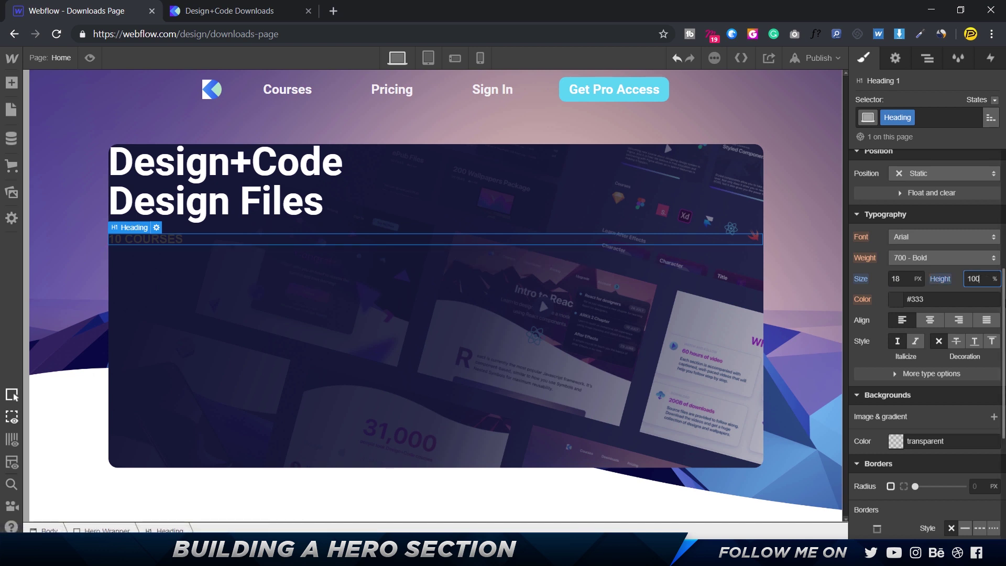
left_click(921, 241)
left_click(919, 388)
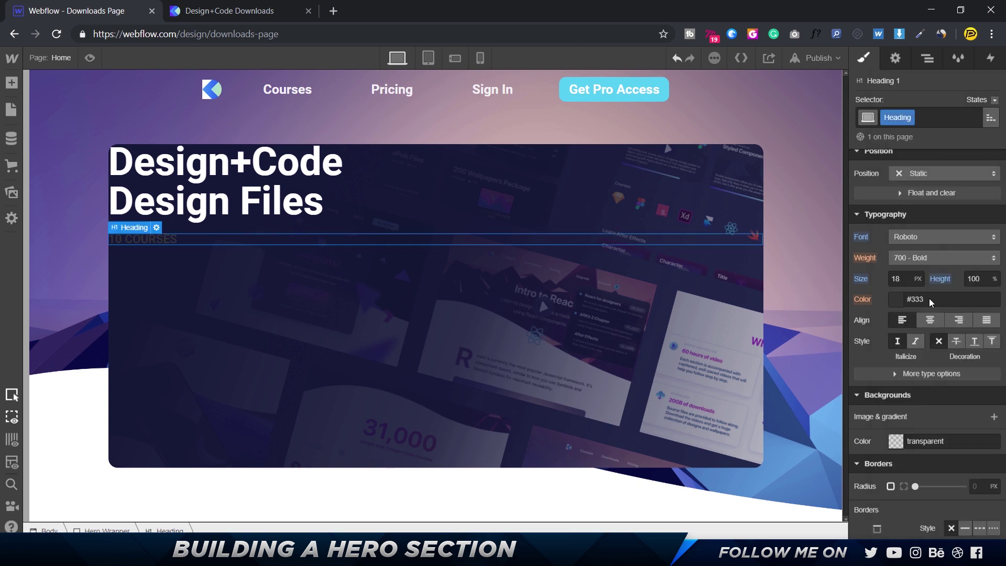
- Rename the 10 COURSES heading's class as H5 and change its heading type to H5
left_click(892, 117)
left_click(892, 118)
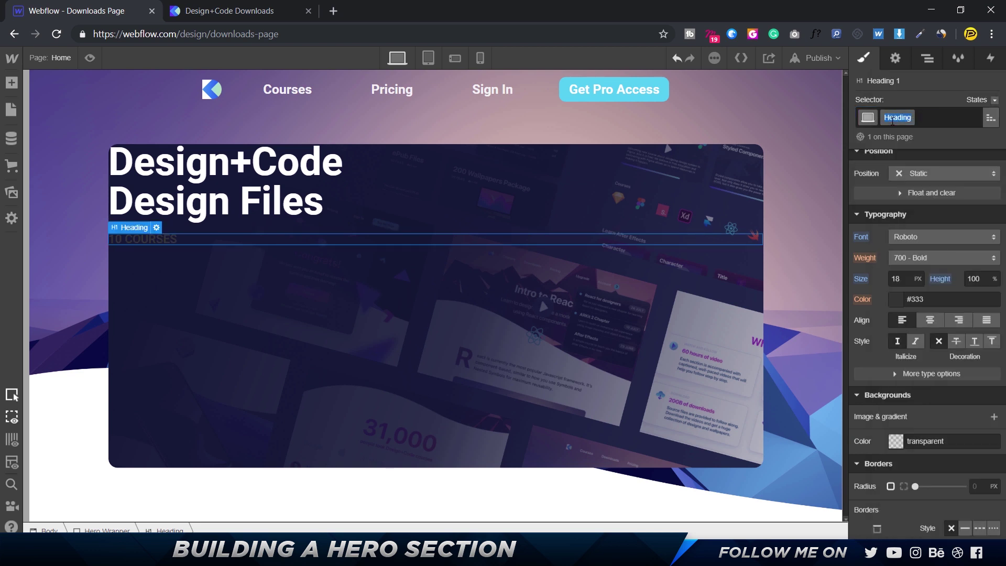
type("H5")
key("Return")
left_click(139, 227)
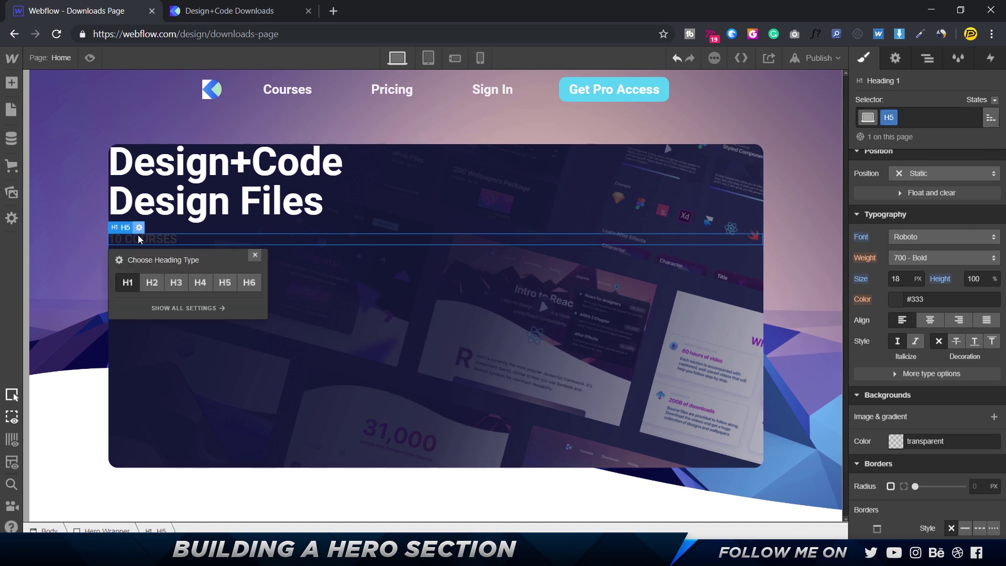
left_click(224, 282)
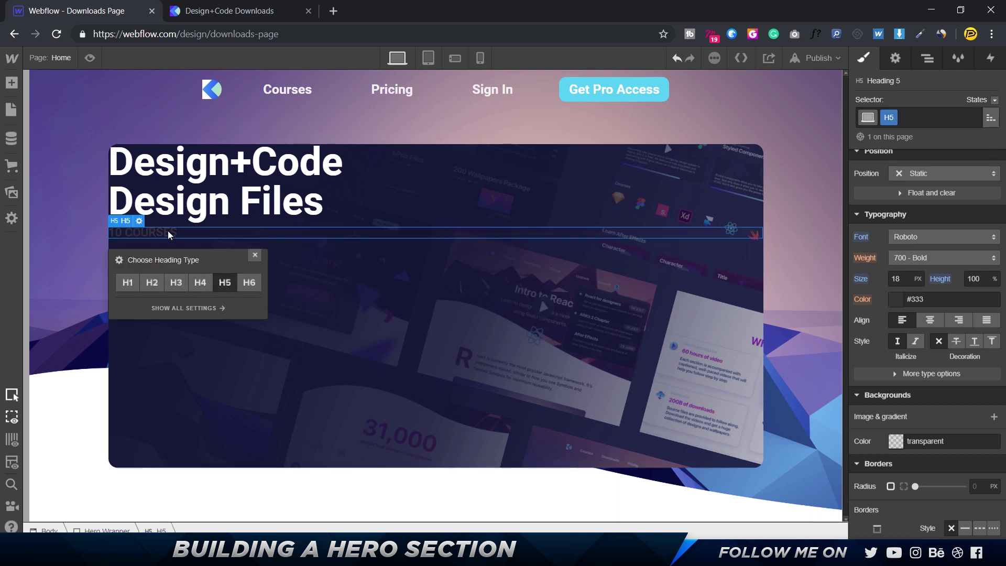
- Set the top and bottom margins of the H1 title to Auto
left_click(367, 201)
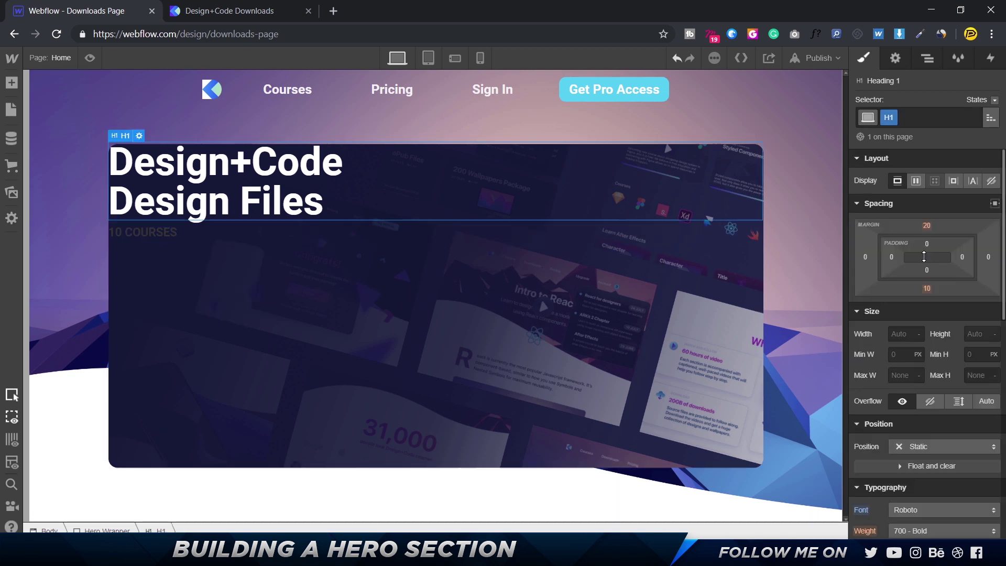
right_click(927, 228)
left_click(927, 228)
left_click(927, 225)
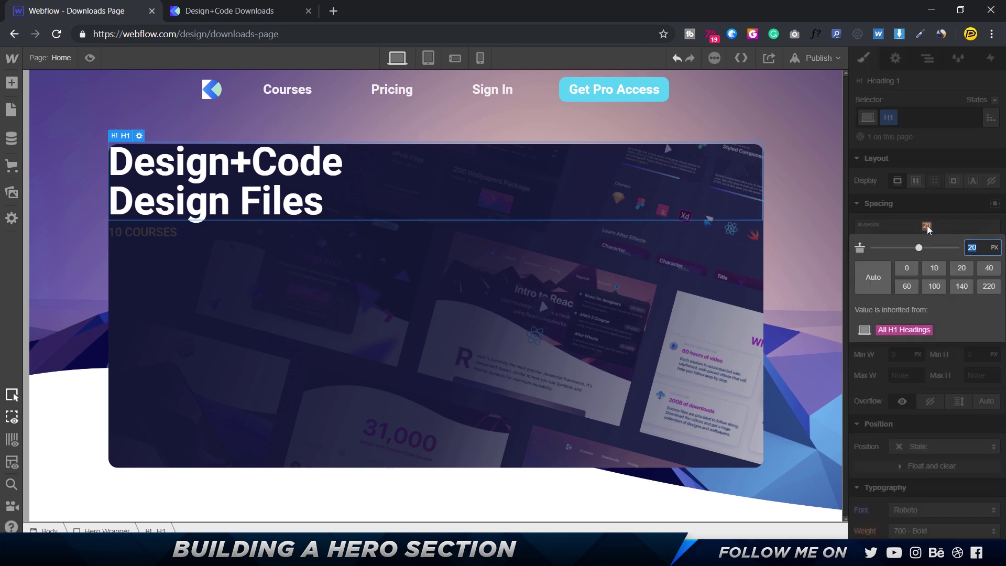
left_click(870, 275)
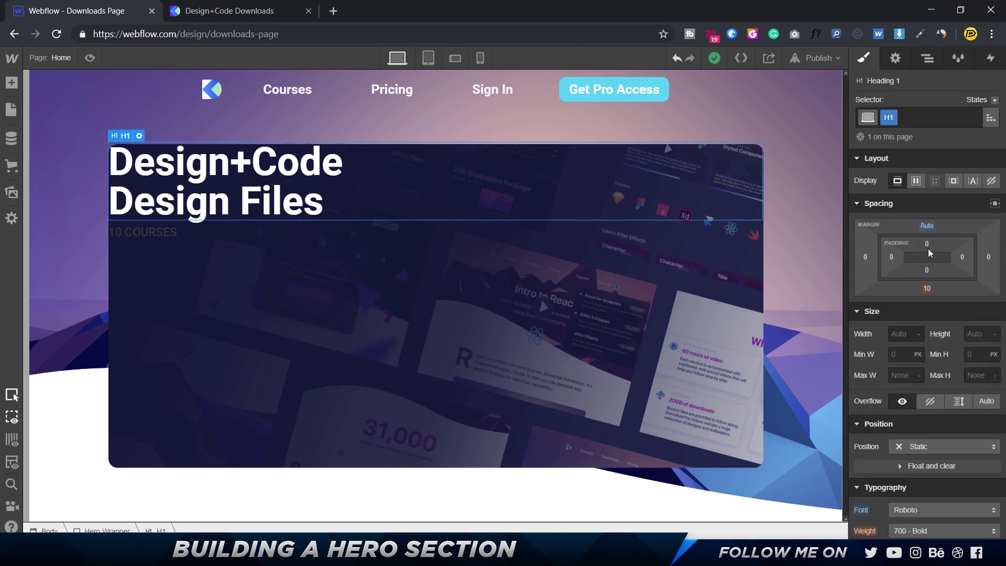
left_click(929, 289)
left_click(874, 336)
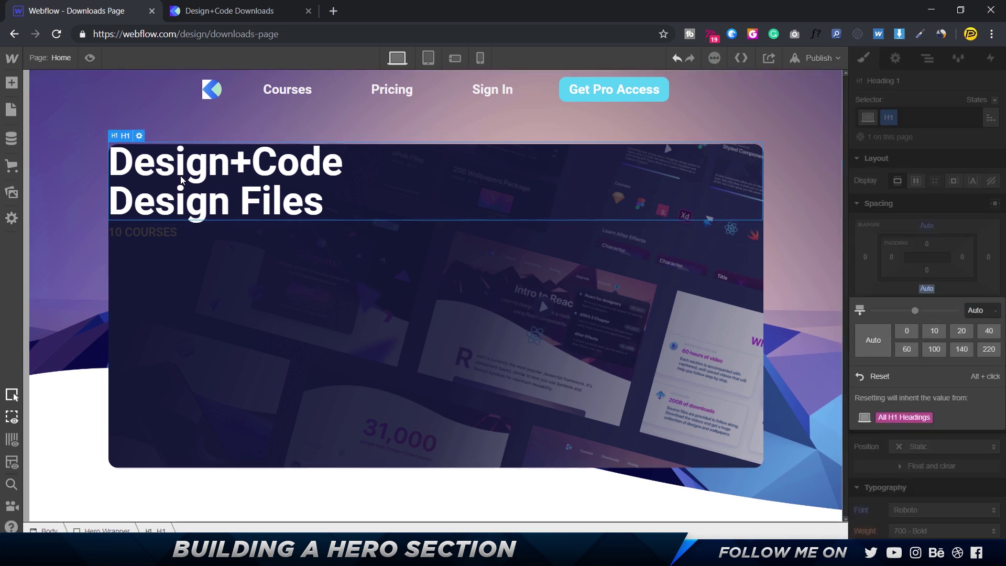
left_click(875, 291)
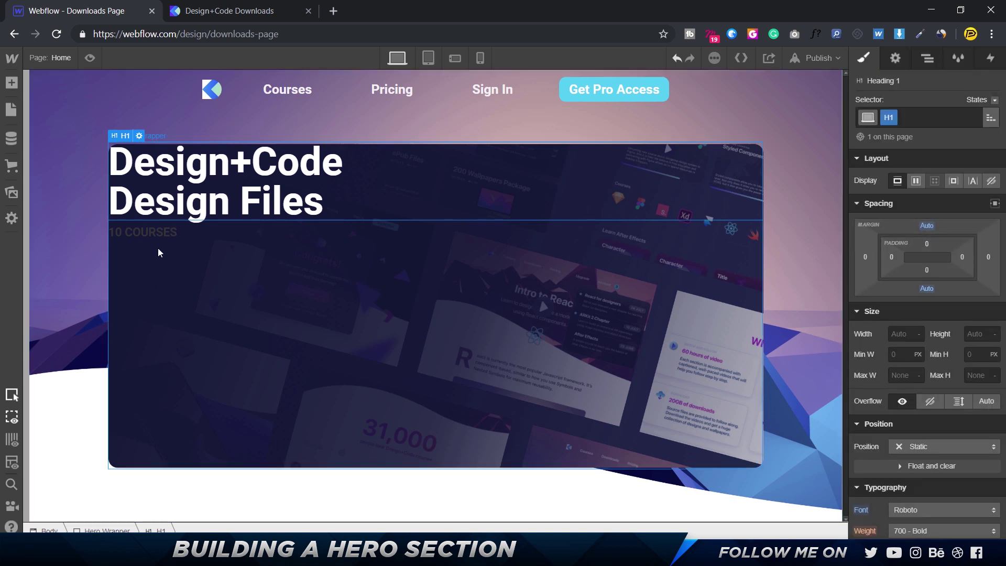
- Set the top and bottom margins of the 10 COURSES H5 heading to Auto
left_click(213, 235)
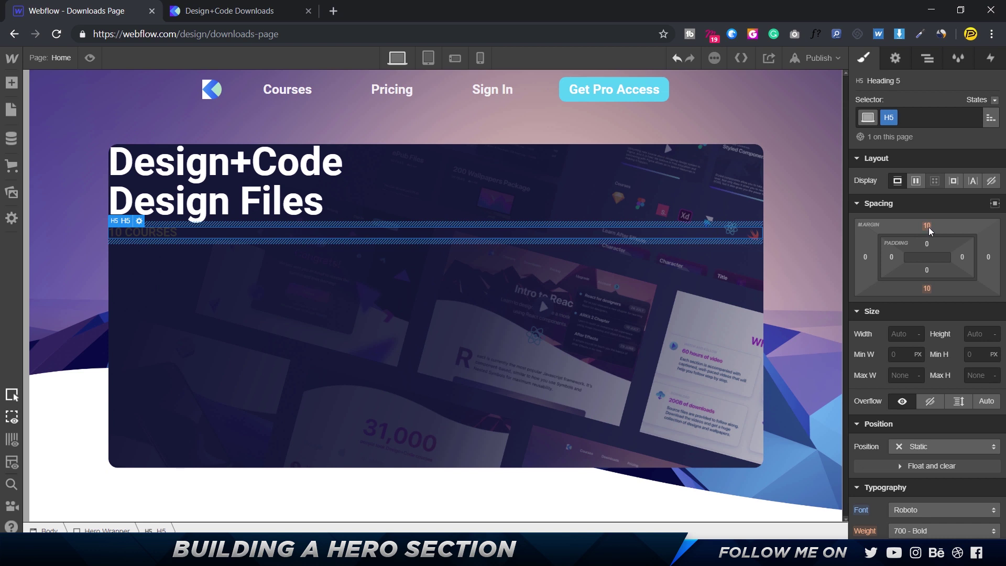
left_click(929, 228)
left_click(866, 285)
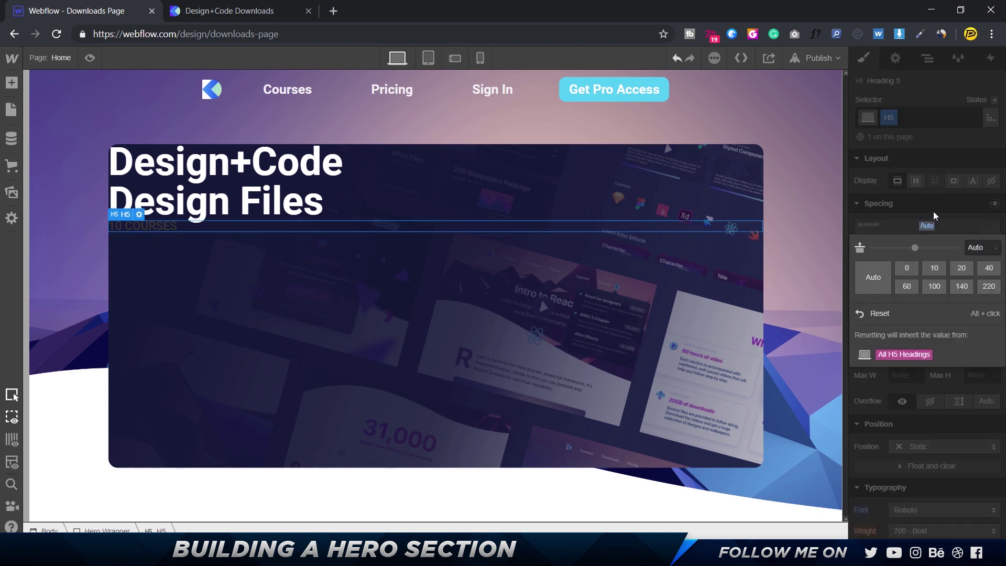
left_click(928, 288)
left_click(872, 348)
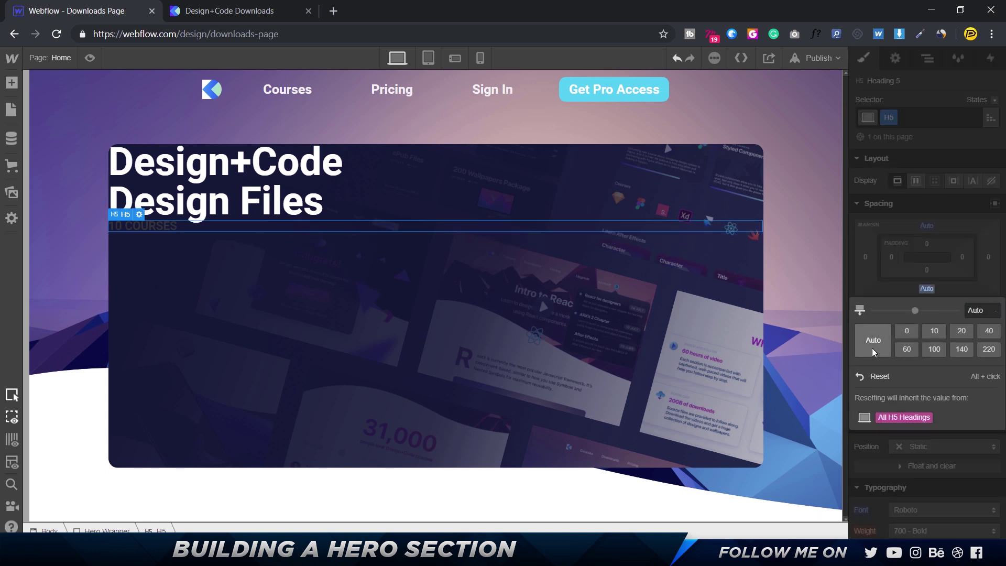
left_click(871, 278)
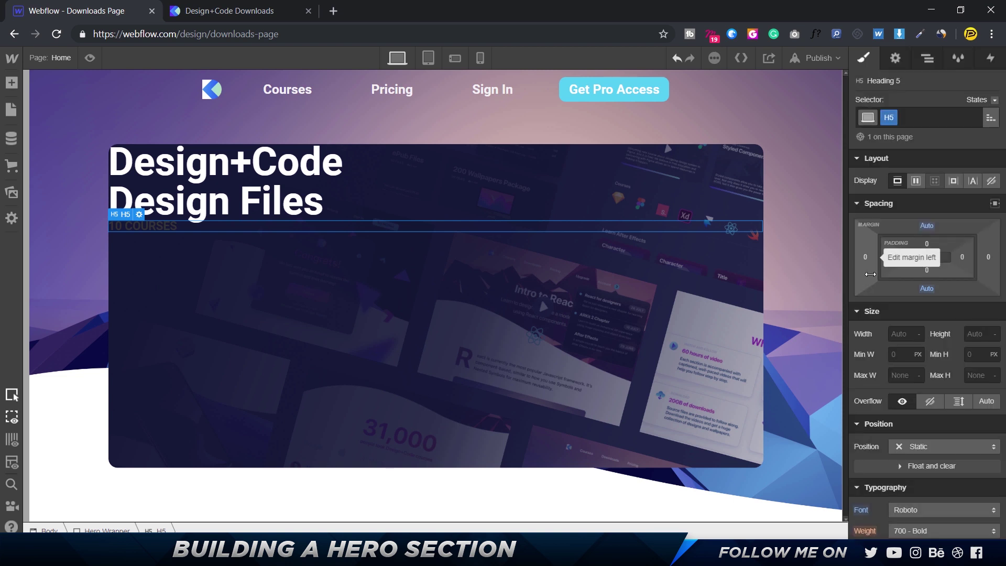
- Copy the fill colour of the 10 COURSES label in Figma and set the H5 heading's text colour to #c6d0eb
scroll(898, 367, "down", 5)
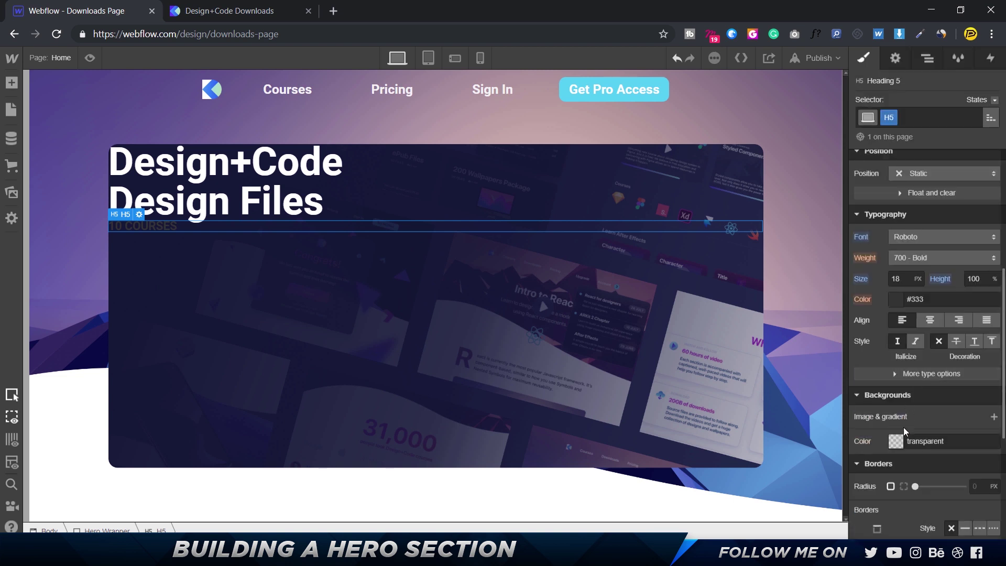
left_click(898, 298)
left_click_drag(891, 362, 474, 68)
key("alt+Tab")
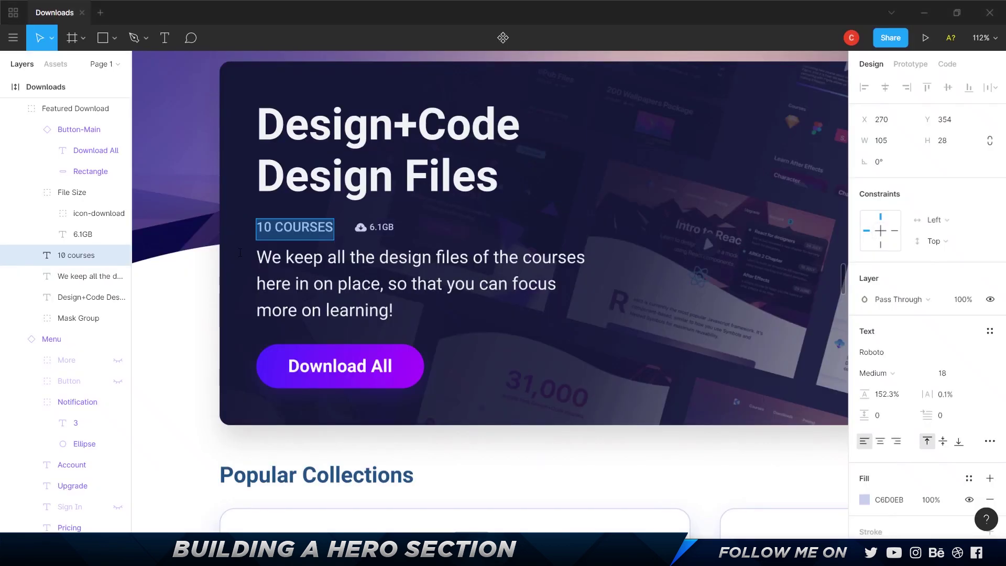
left_click(909, 500)
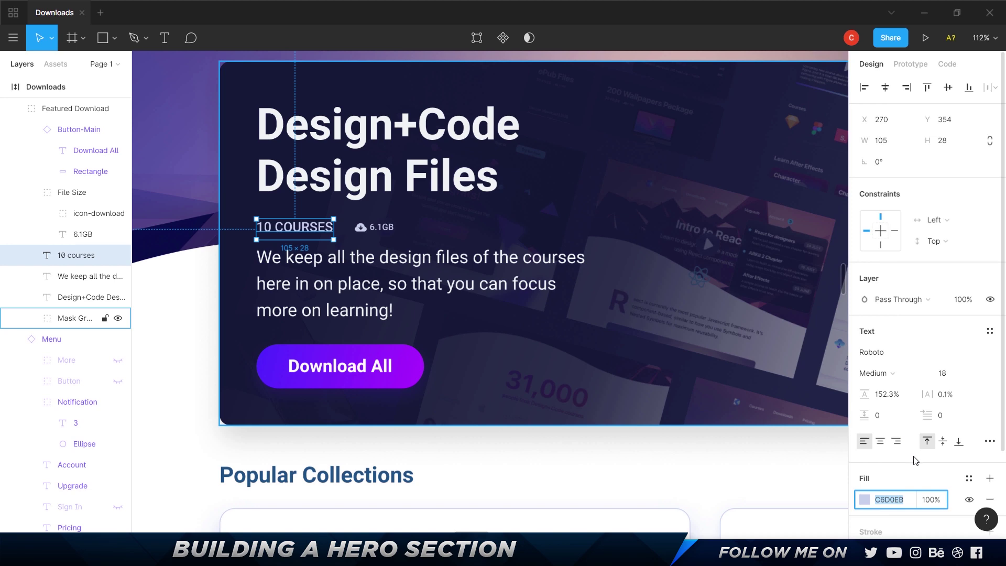
key("alt+Tab")
left_click(874, 460)
key("ctrl+a")
type("#c6d0eb")
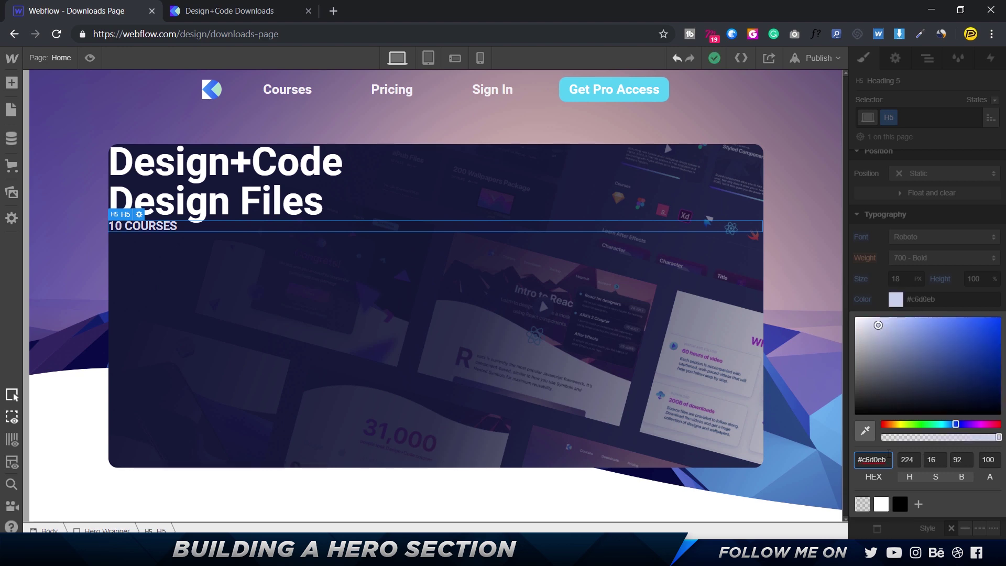
- Compare the label's weight in Figma and set the H5 heading's font weight to 500 - Medium
key("alt+Tab")
key("alt+Tab")
left_click(899, 301)
left_click(911, 256)
left_click(927, 223)
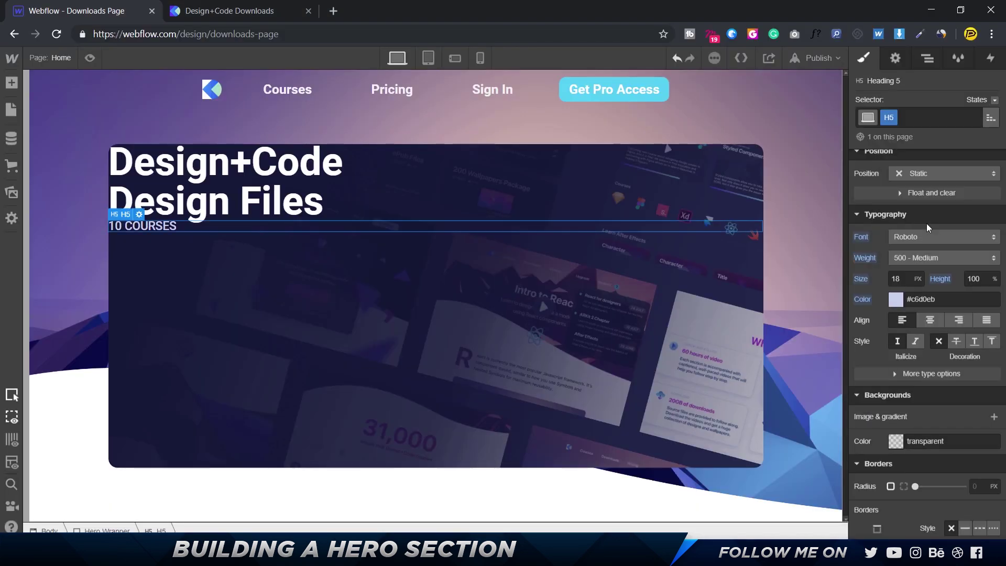
- Check the supporting text in Figma and add a Heading element beneath the 10 COURSES label in Webflow
left_click(162, 245)
key("alt+Tab")
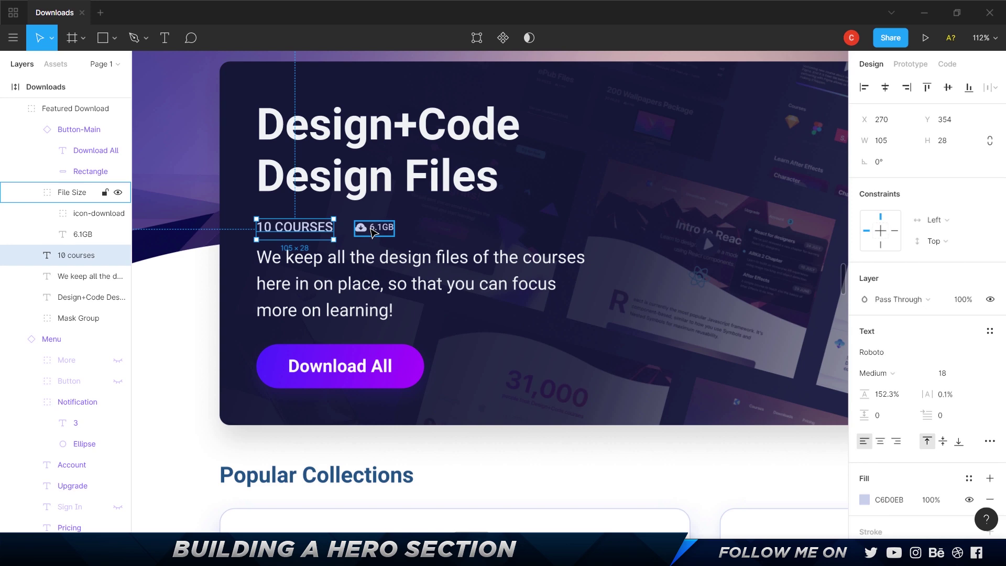
left_click(367, 277)
key("alt+Tab")
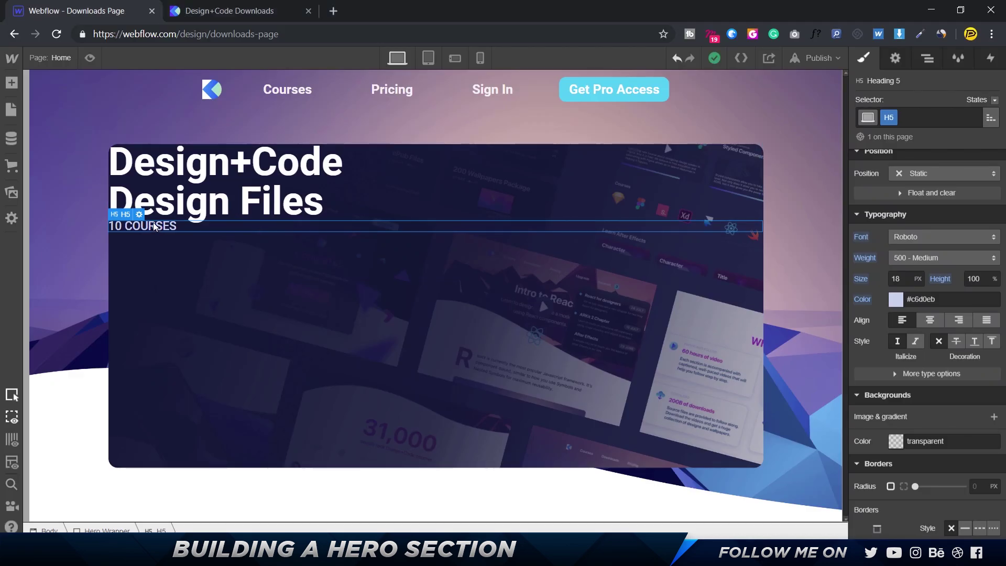
key("ctrl+e")
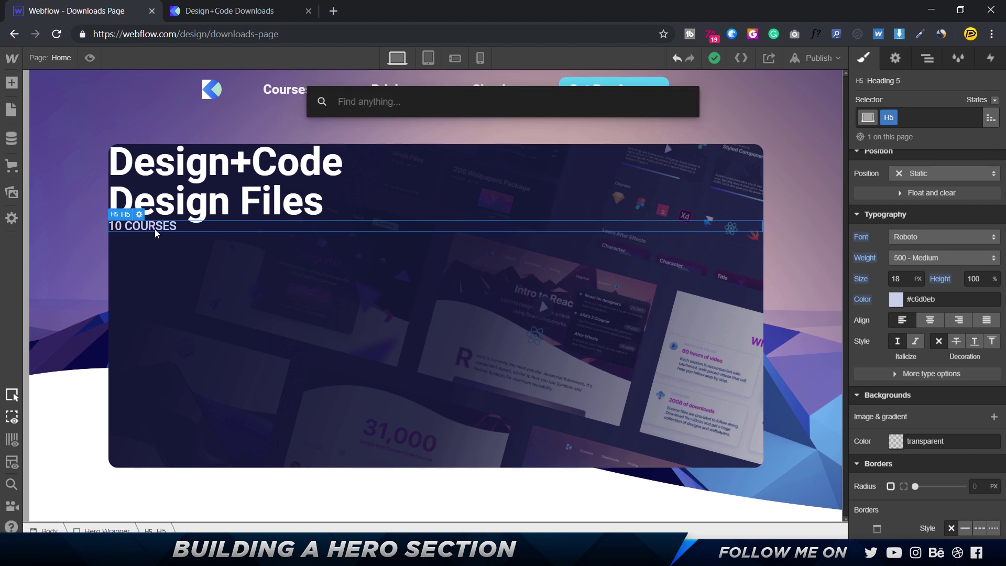
type("head")
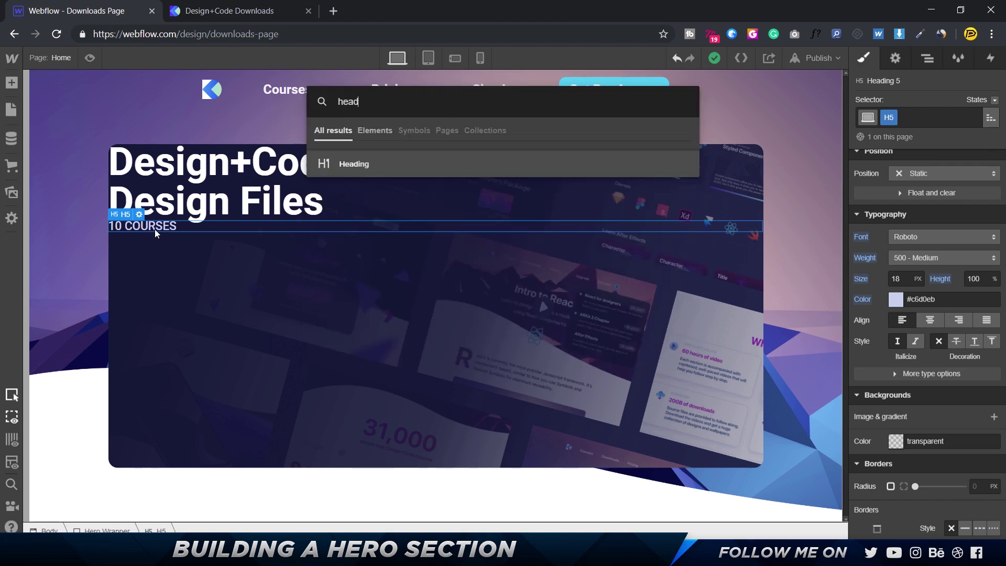
key("Return")
- Copy the supporting text "We keep all the design files of the courses..." from Figma into the new heading in Webflow
key("alt+Tab")
double_click(321, 283)
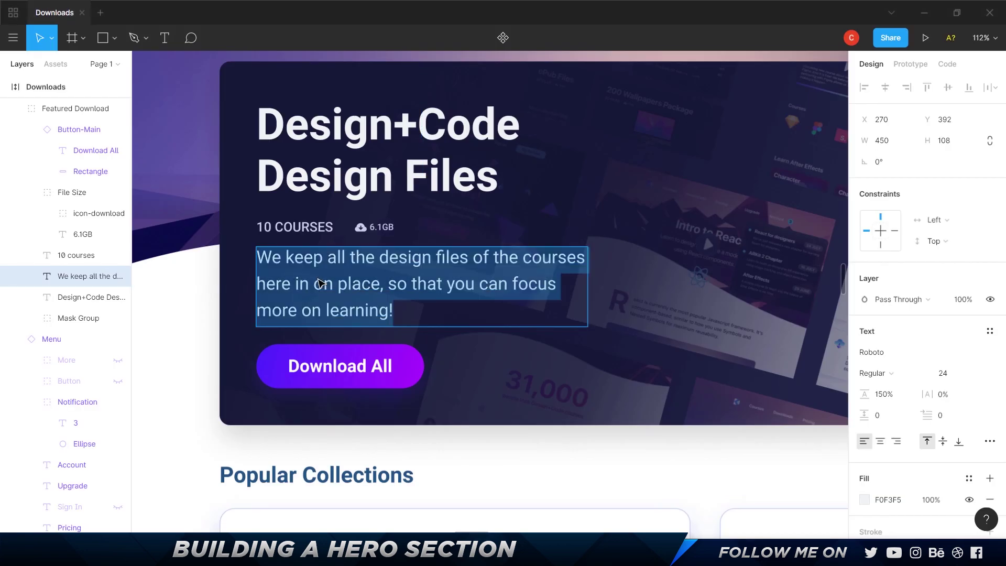
key("alt+Tab")
double_click(166, 262)
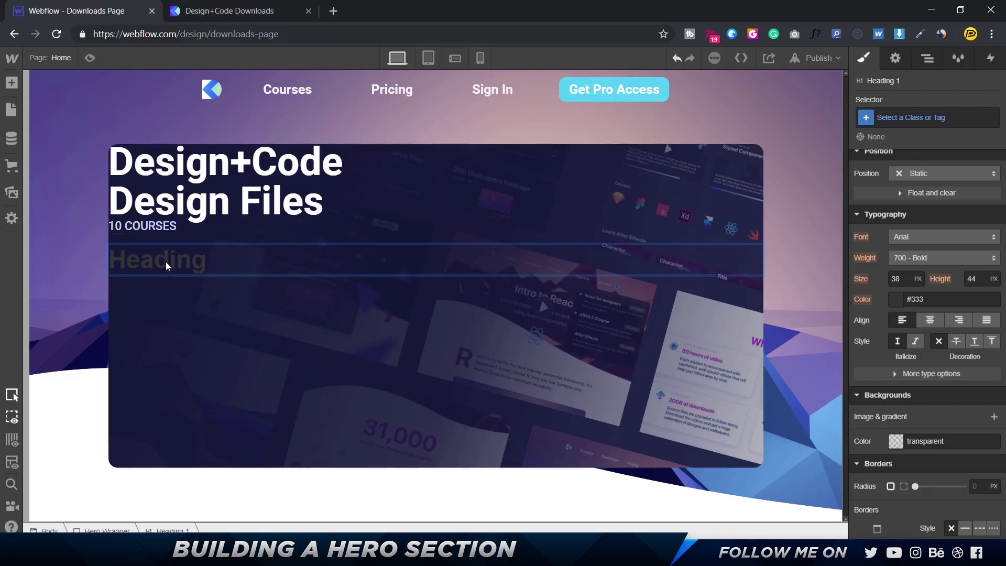
type("We keep all the design files of the courses here in on place, so that you can focus more on learning!")
left_click(306, 363)
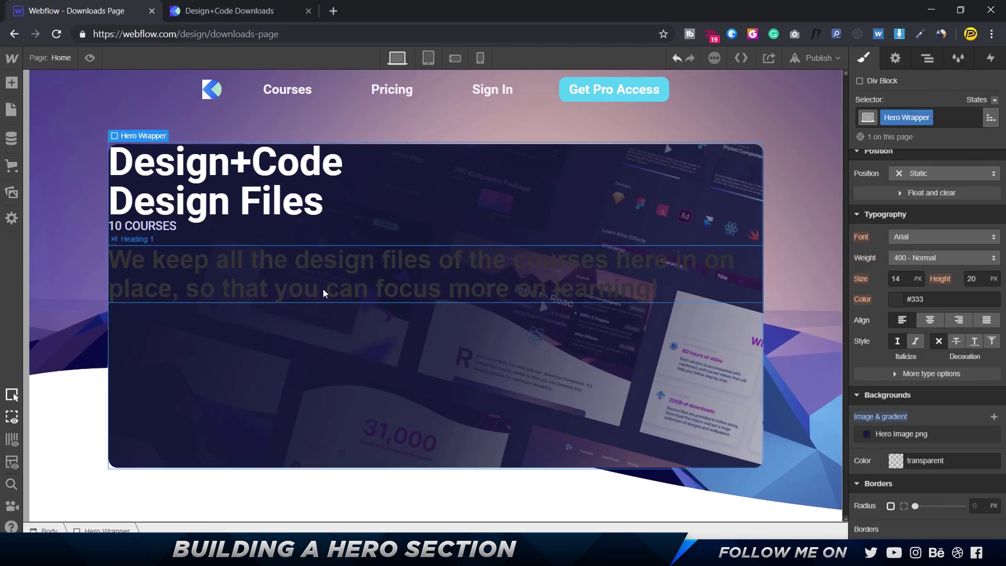
- Check the supporting text's size in Figma and set the new heading to 24 px with 150% line height
key("alt+Tab")
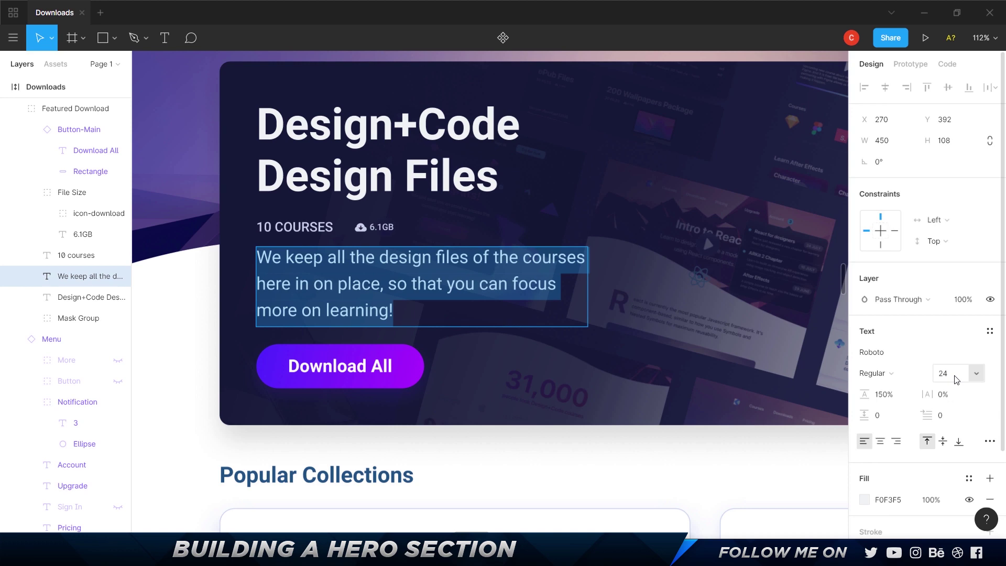
key("alt+Tab")
left_click(900, 282)
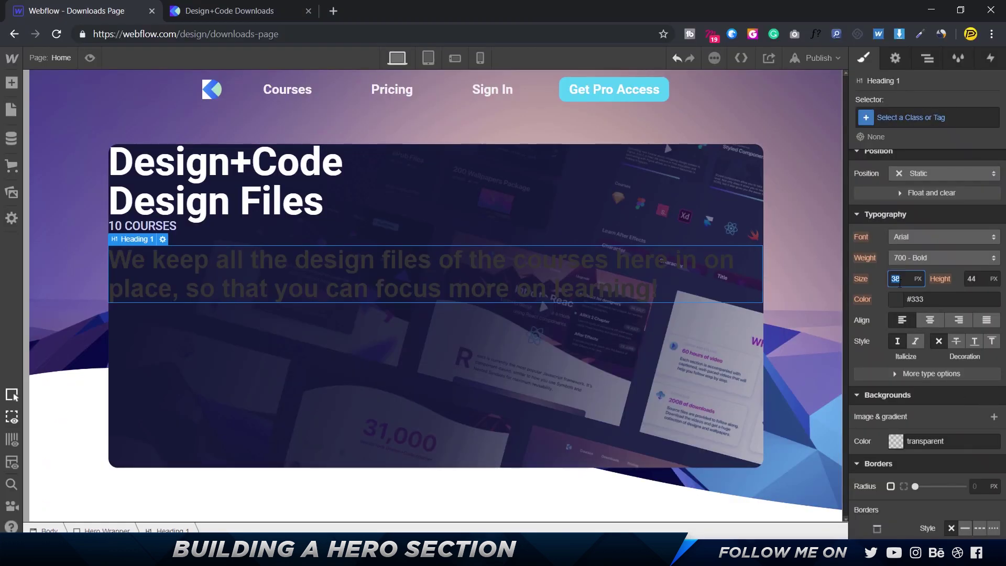
type("24")
key("Tab")
type("150%")
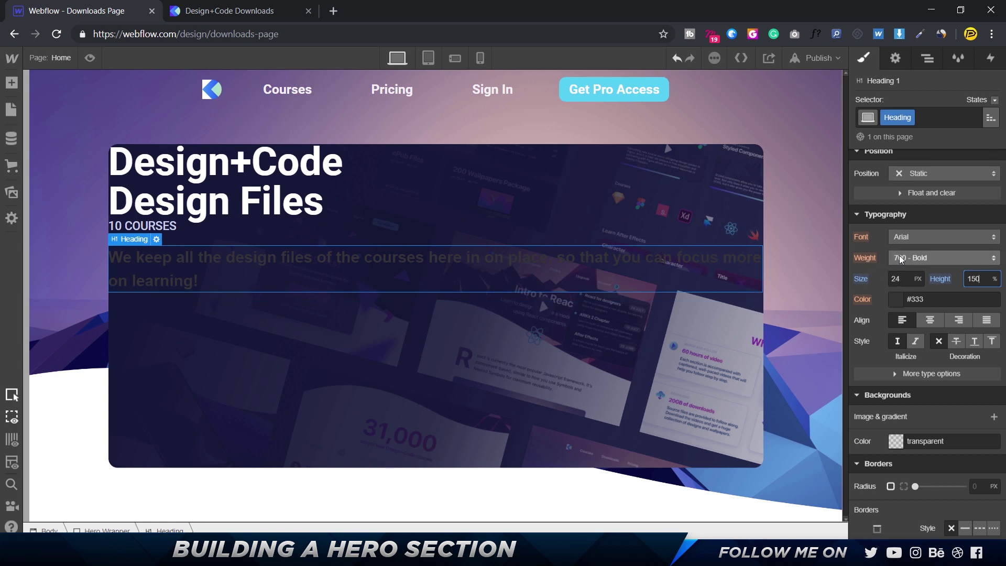
- Set the supporting-text heading's font to Roboto and its weight to 400 - Normal, checking the weight against Figma
left_click(902, 237)
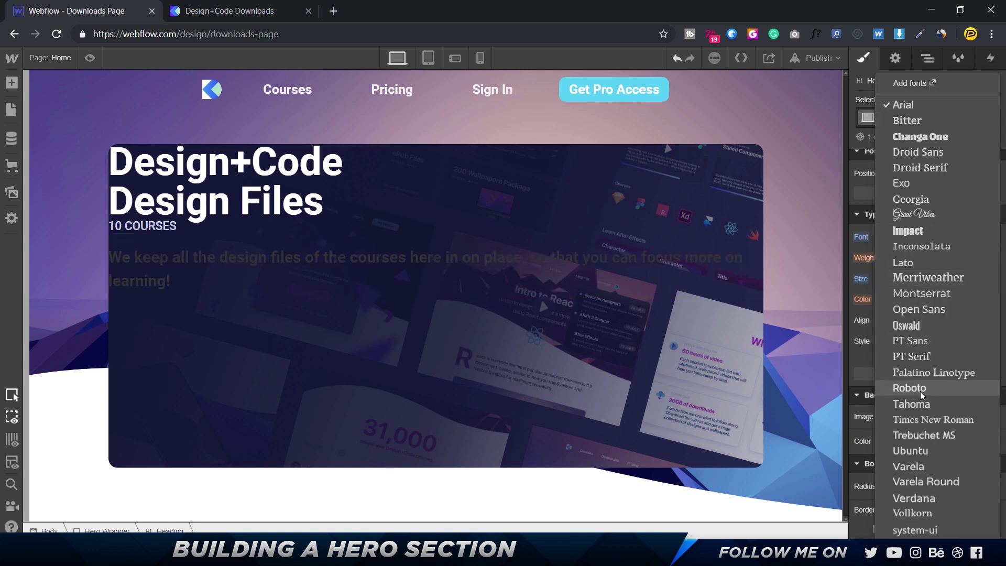
left_click(921, 391)
left_click(930, 256)
left_click(929, 223)
key("alt+Tab")
key("alt+Tab")
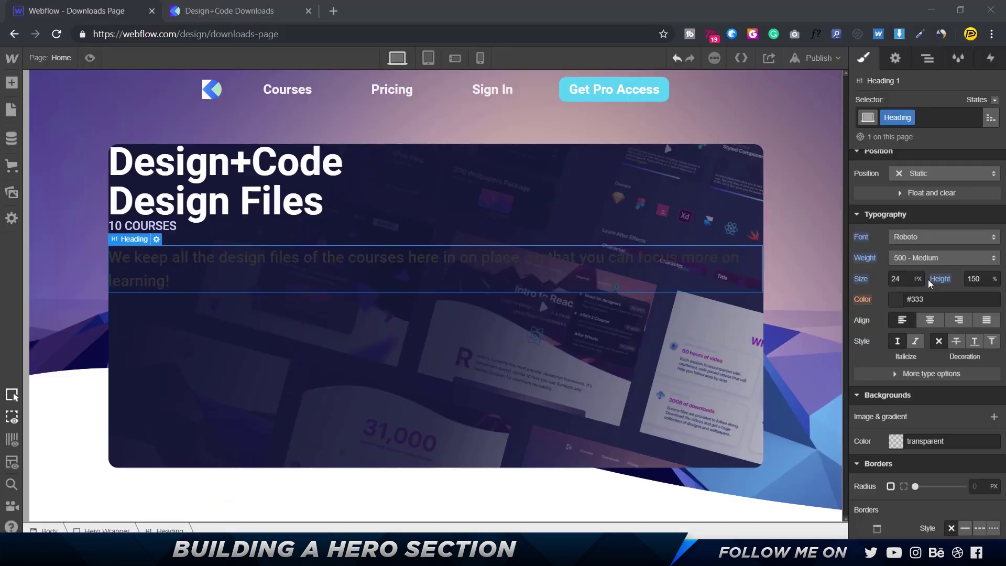
left_click(918, 252)
left_click(920, 239)
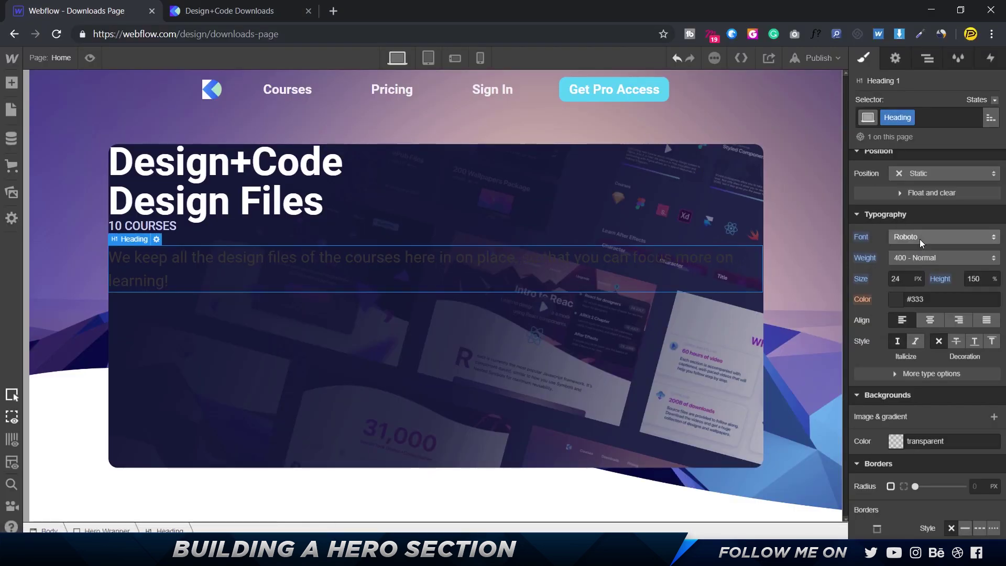
- Check the supporting text's fill in Figma and set the supporting-text heading's colour to #ffffff
key("alt+Tab")
left_click(894, 500)
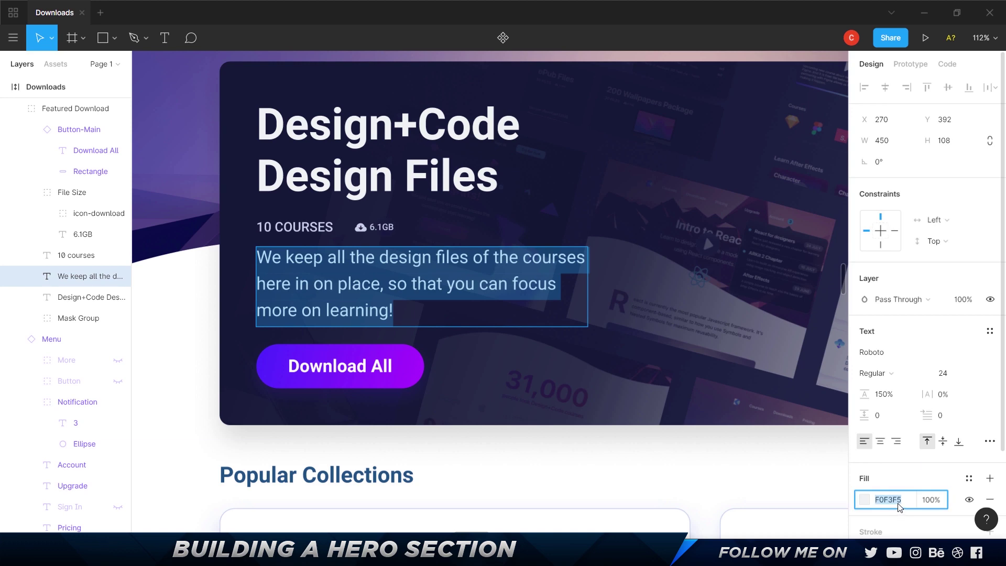
key("alt+Tab")
left_click(899, 296)
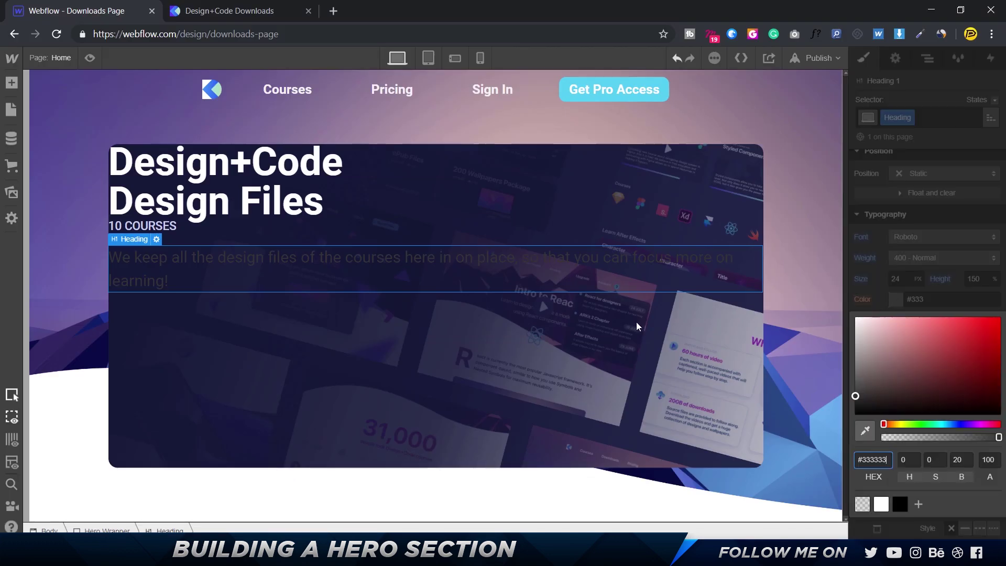
type("ffffff")
key("alt+Tab")
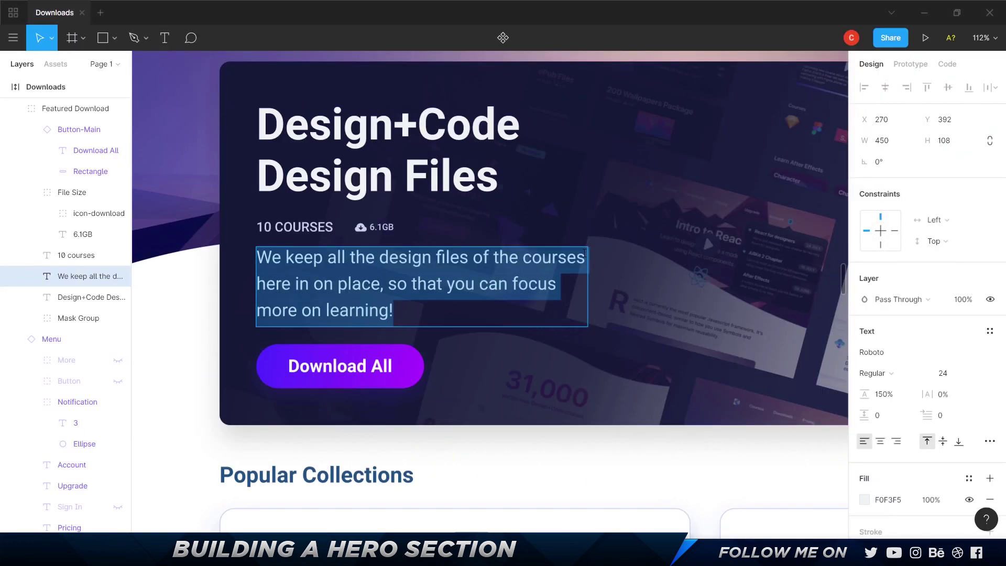
key("alt+Tab")
key("alt+Tab")
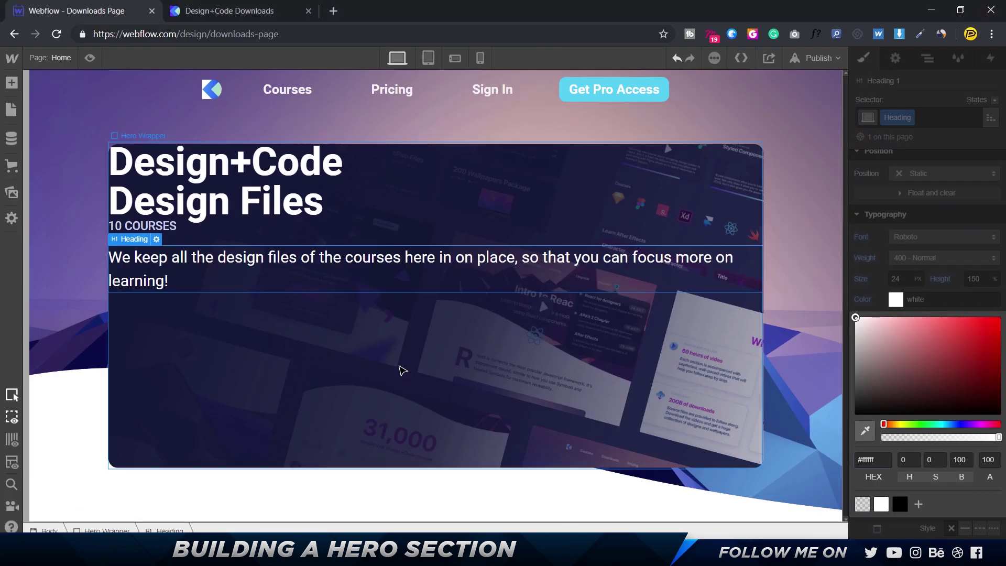
- Select the Hero Wrapper in Webflow and add a Button element beneath the supporting text
key("alt+Tab")
left_click(376, 381)
key("alt+Tab")
left_click(288, 339)
key("ctrl+e")
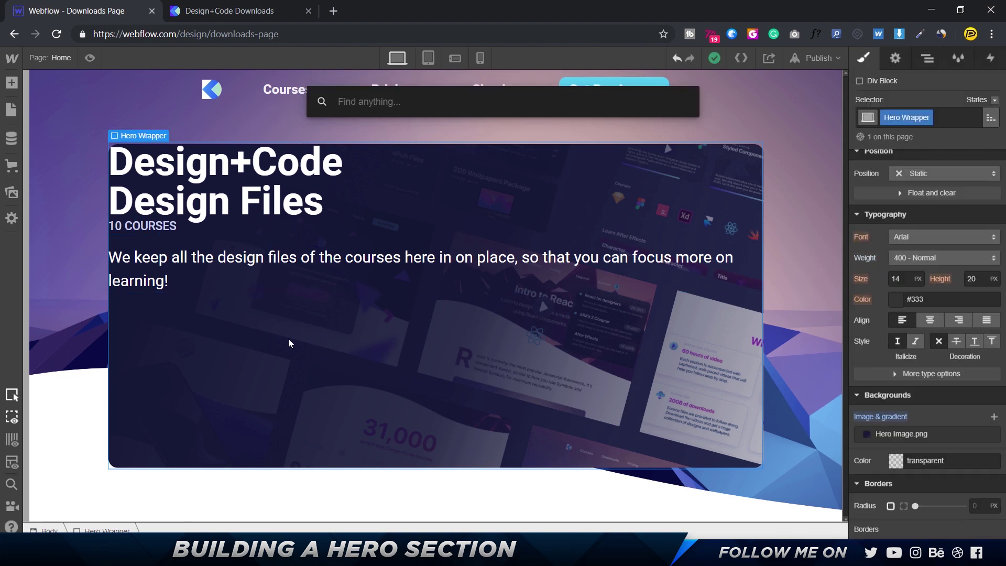
type("but")
key("Return")
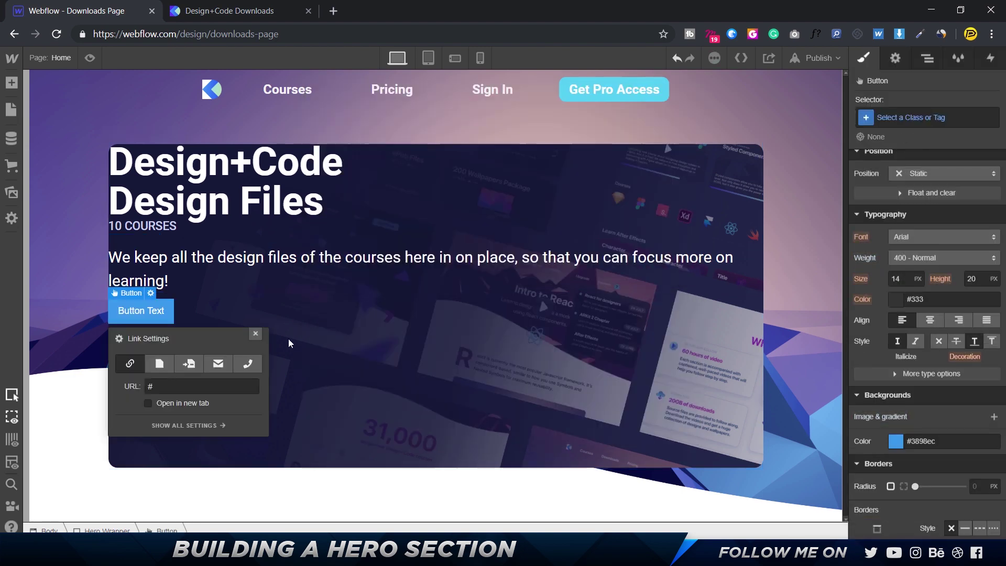
- Inspect the Download All button in Figma and give the new Webflow button the class "Hero Button"
key("alt+Tab")
left_click(345, 365)
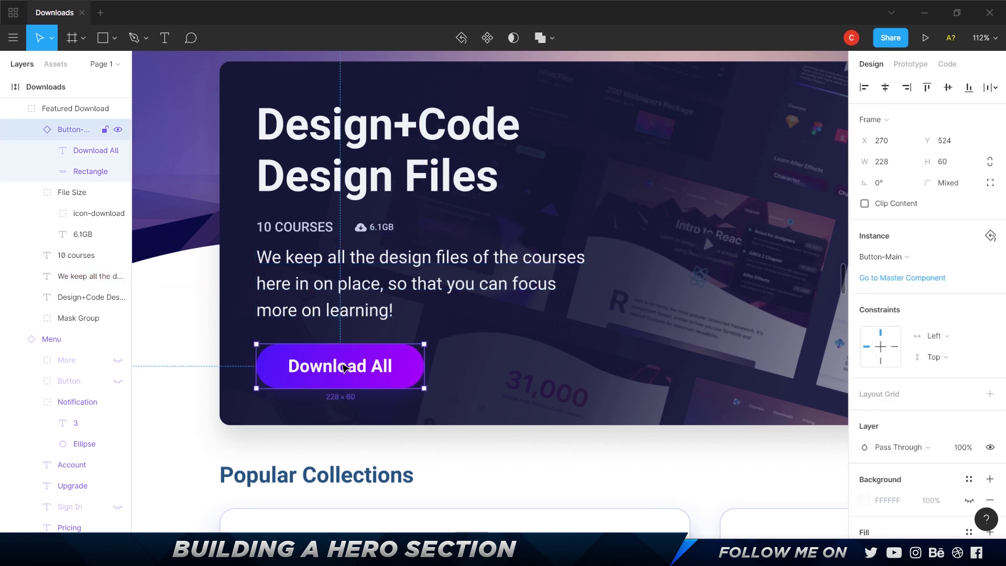
key("alt+Tab")
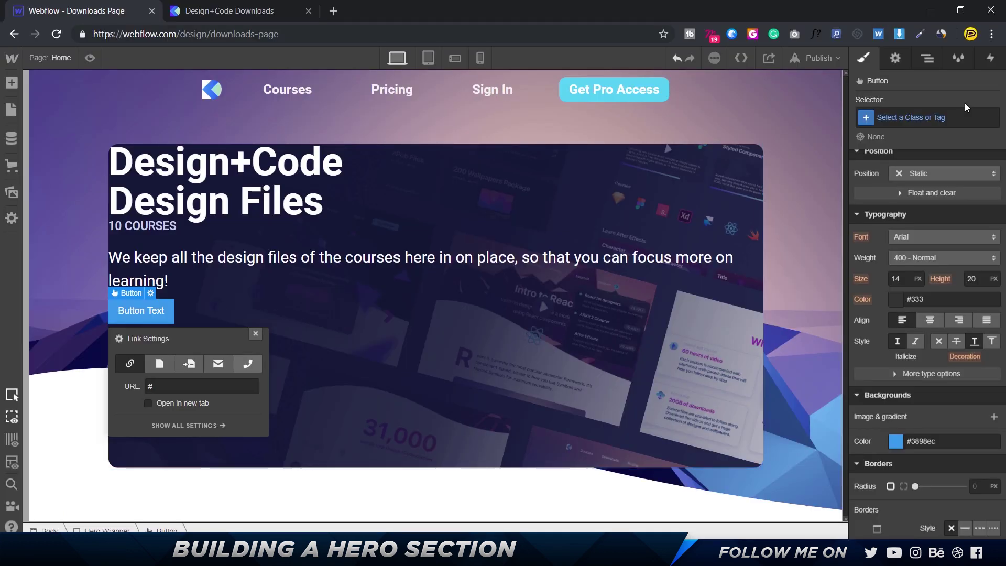
left_click(931, 124)
type("Hero Buttin")
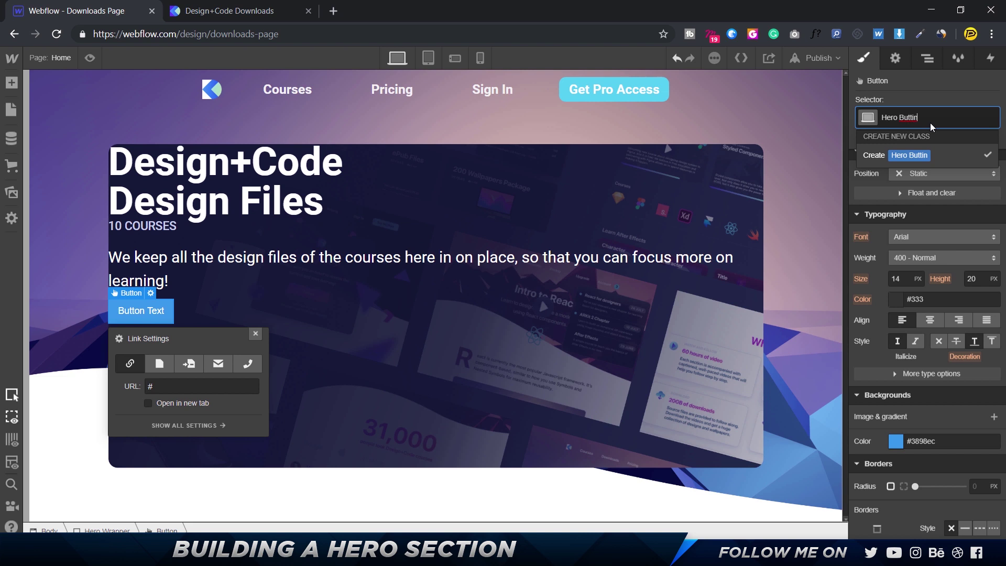
key("BackSpace")
type("on")
key("Return")
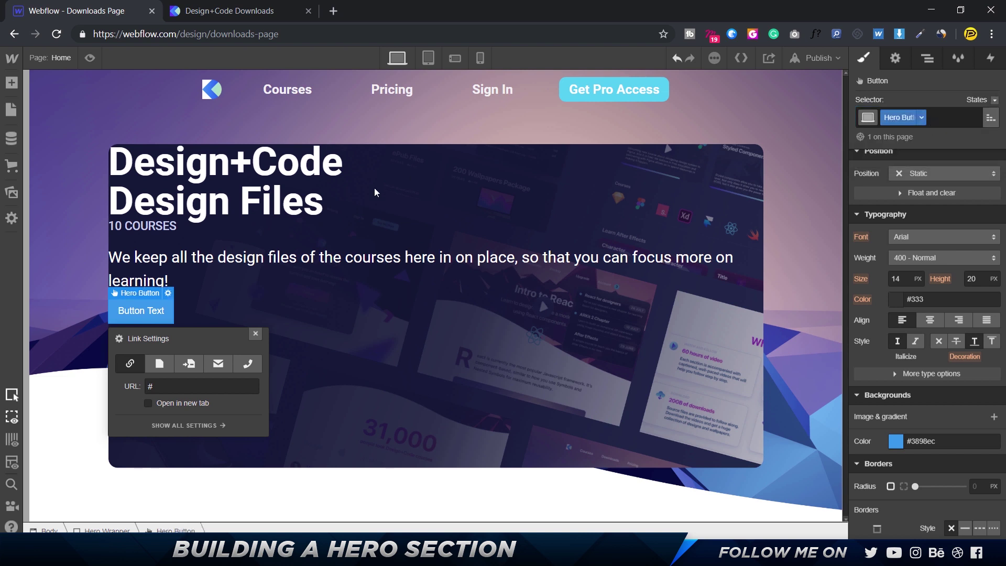
- Replace the supporting-text heading with a Paragraph element placed between the 10 COURSES label and the button
left_click(294, 278)
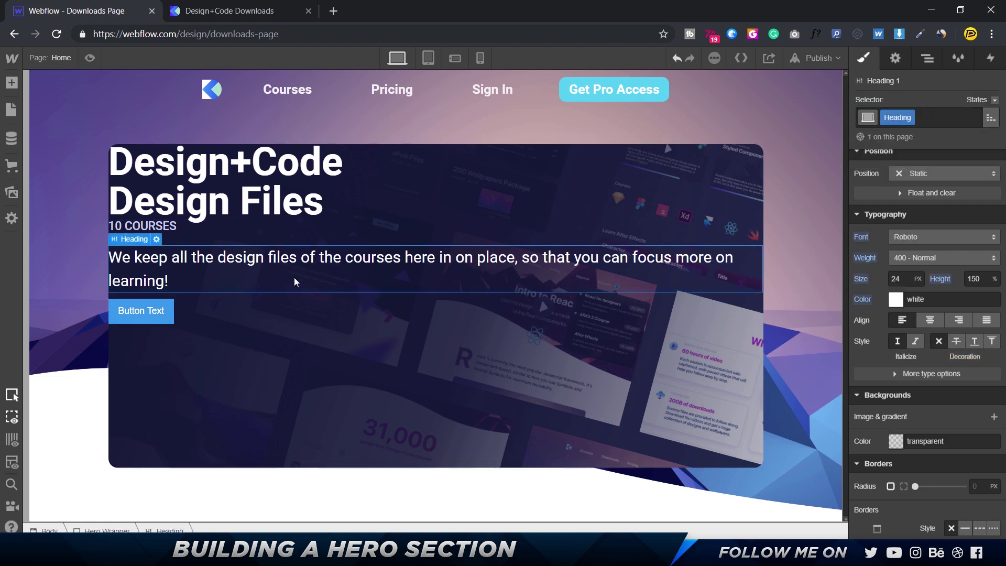
key("Delete")
key("ctrl+e")
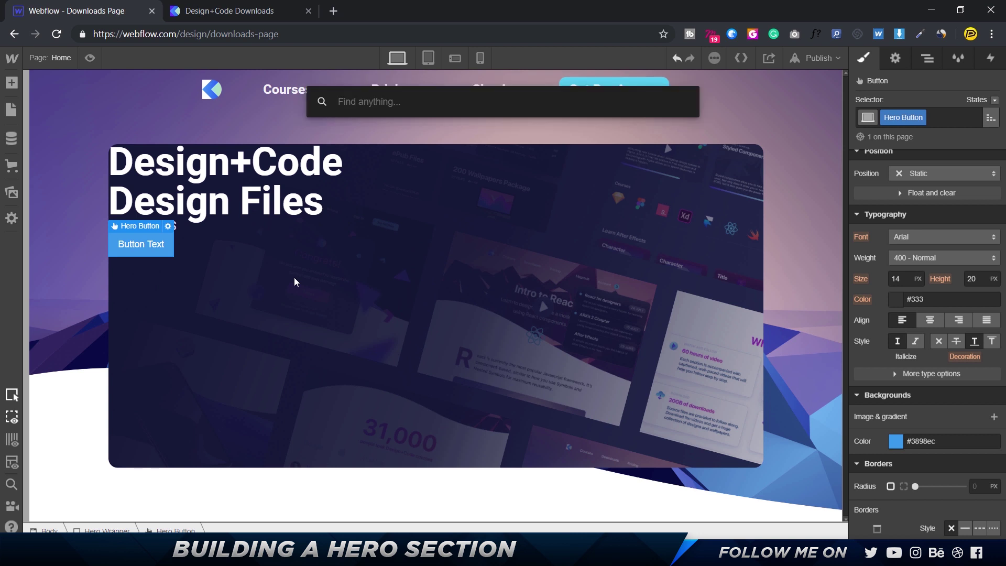
type("par")
key("Return")
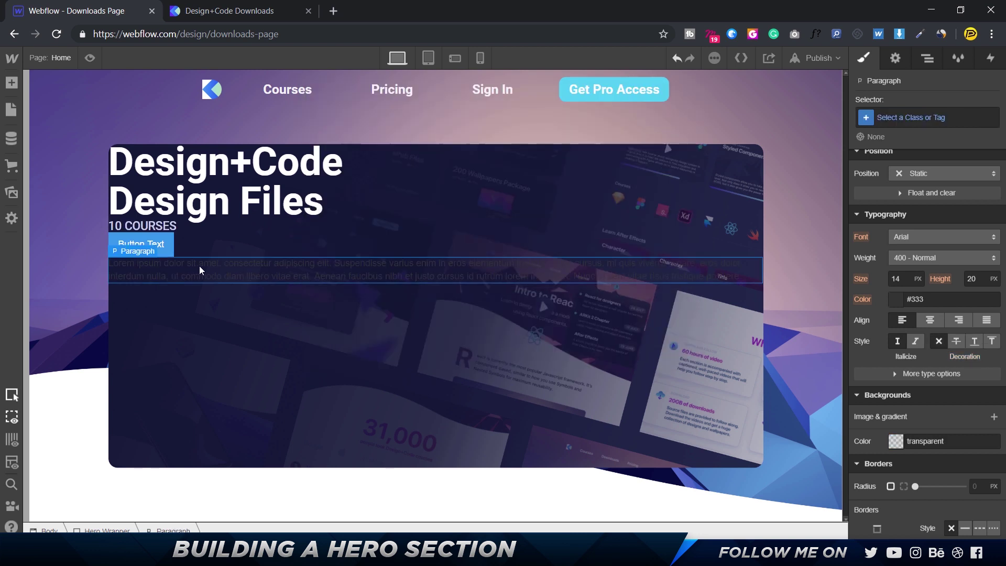
mouse_move(197, 241)
left_mouse_down()
mouse_move(192, 233)
mouse_move(186, 257)
left_mouse_up()
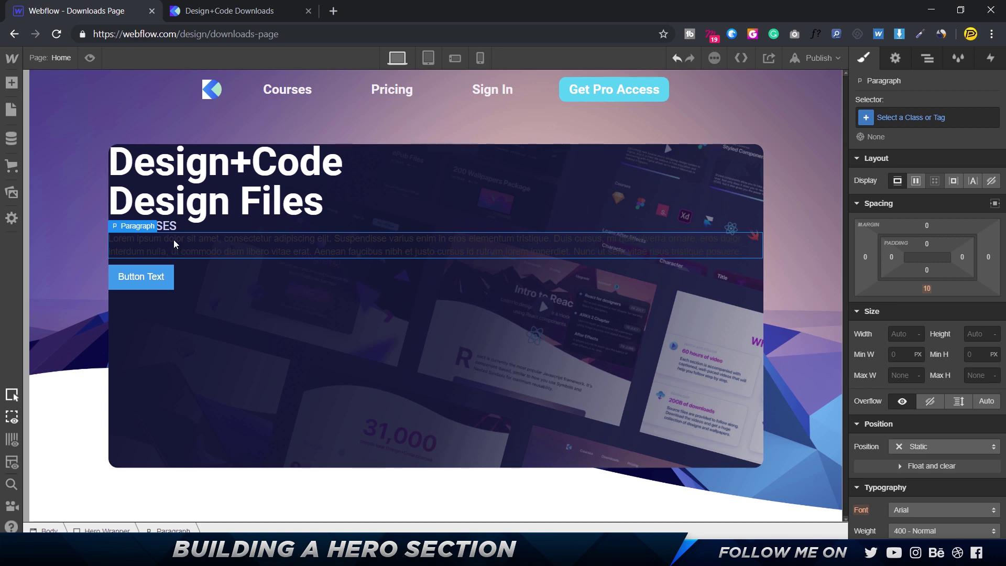
- Copy the supporting text from Figma and replace the Webflow paragraph's placeholder text with it
key("alt+Tab")
double_click(374, 287)
key("ctrl+c")
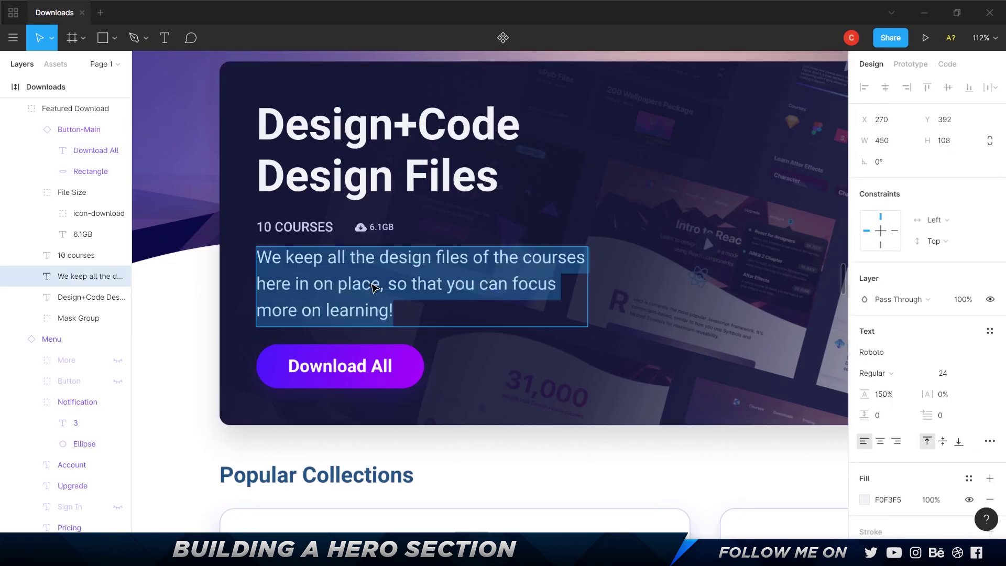
key("alt+Tab")
triple_click(219, 247)
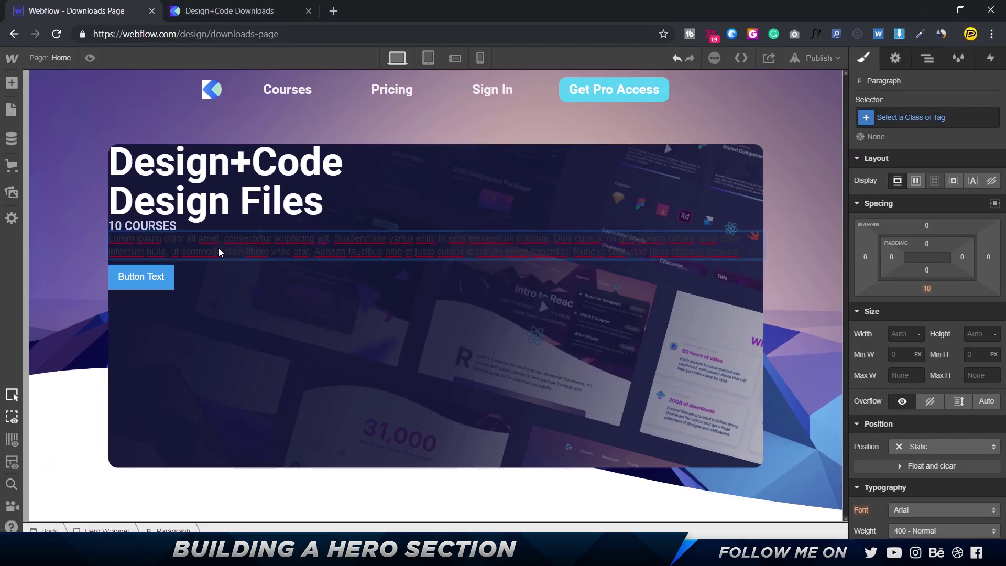
key("ctrl+v")
left_click(426, 322)
- Create the class "Hero Paragraph" on the supporting-text paragraph
left_click(408, 237)
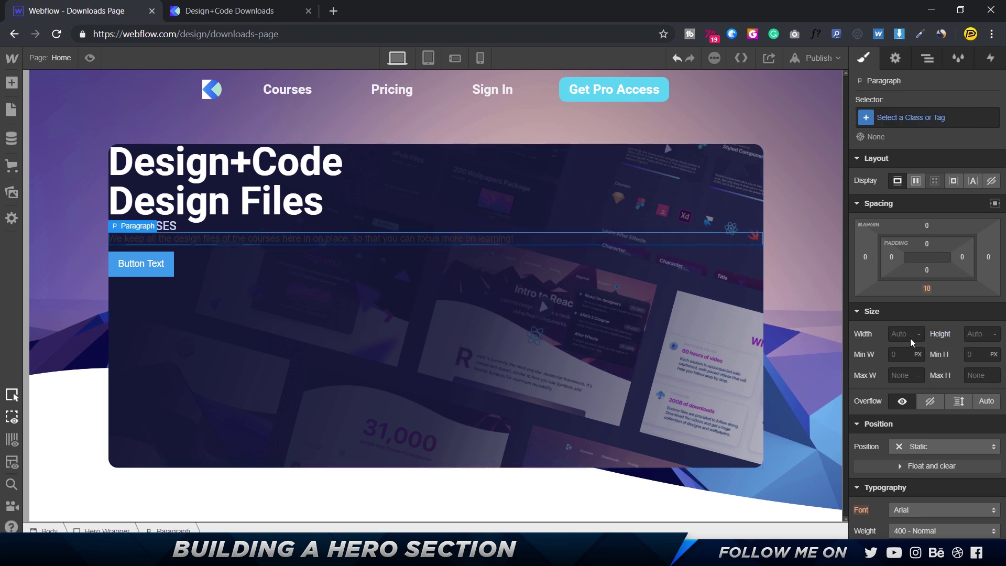
left_click(929, 116)
type("Hero")
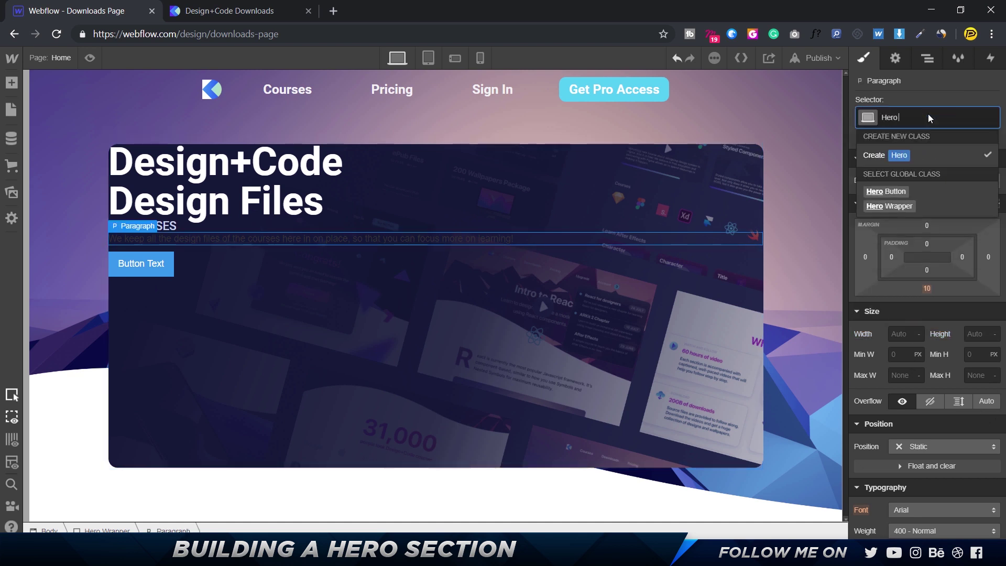
type(" Para")
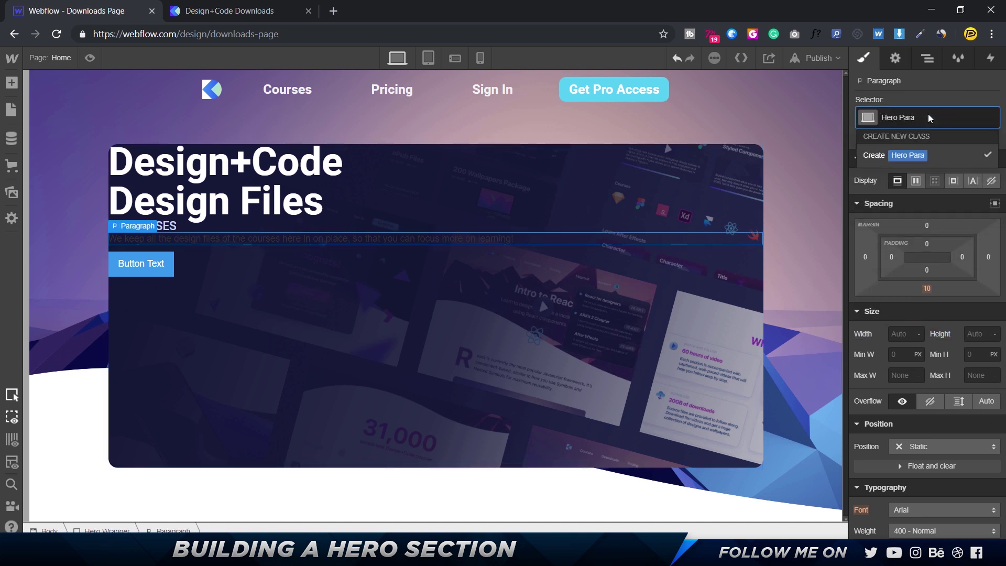
type("graph")
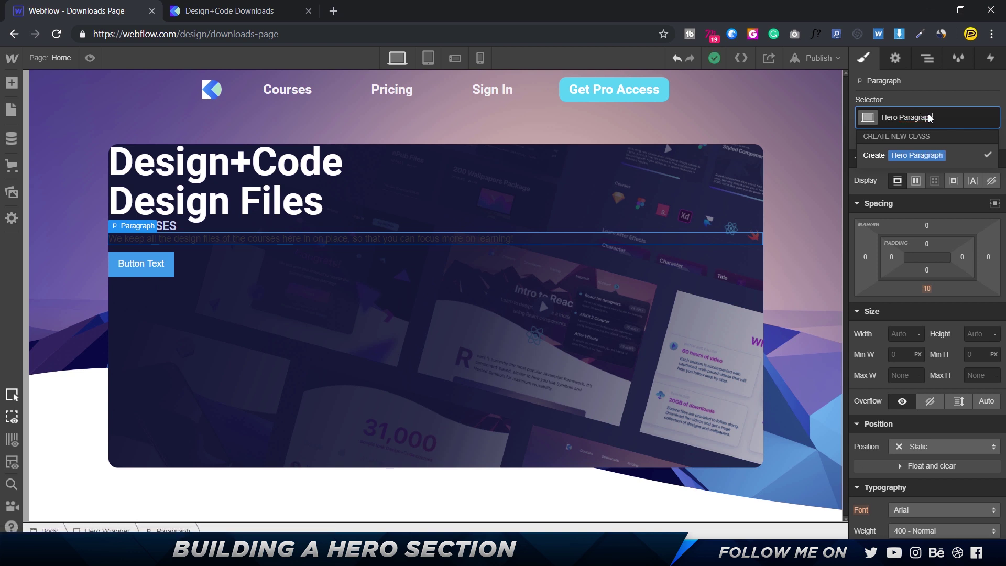
key("Return")
- Set the Hero Paragraph's text color to white
scroll(969, 375, "down", 5)
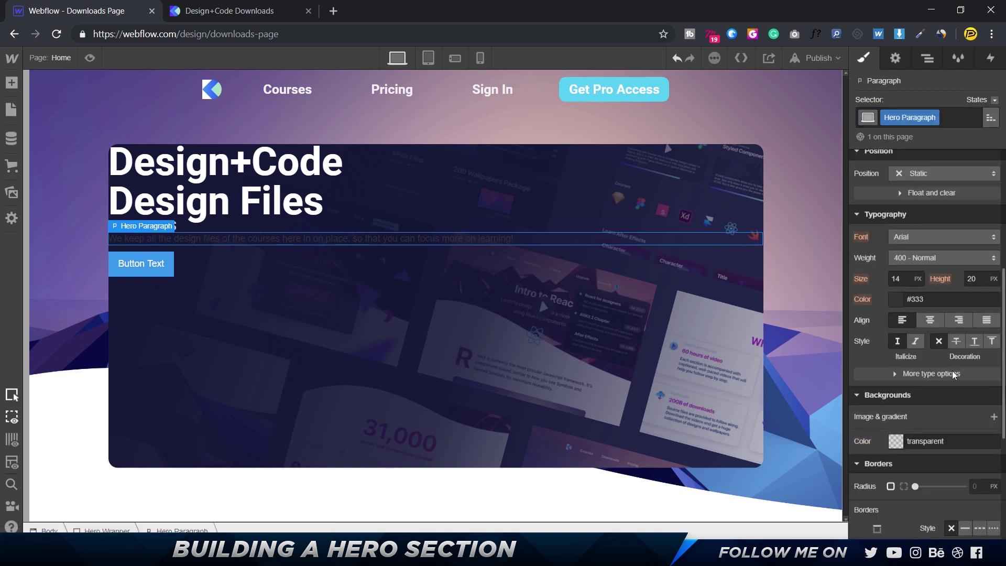
left_click(899, 297)
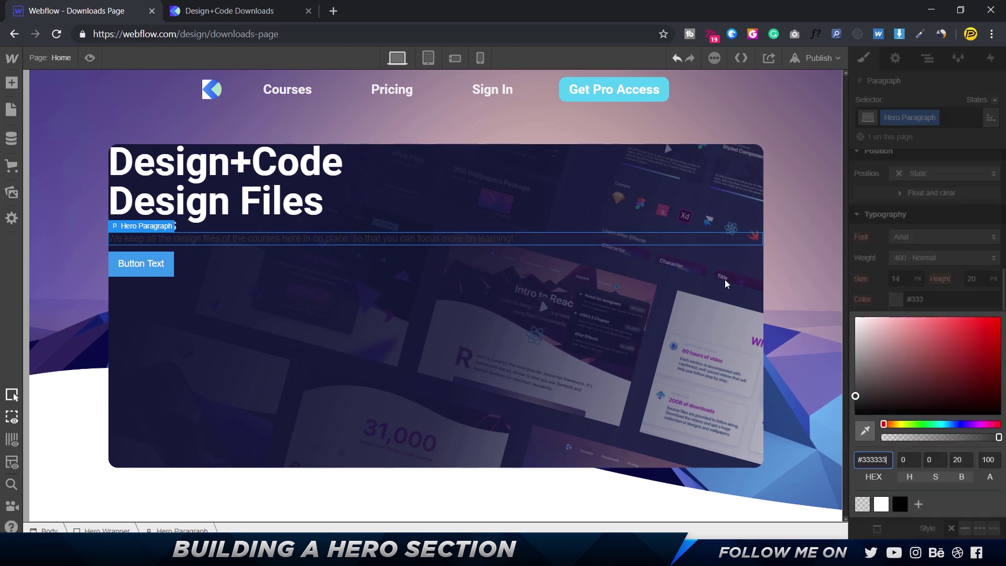
left_click(857, 318)
left_click(930, 243)
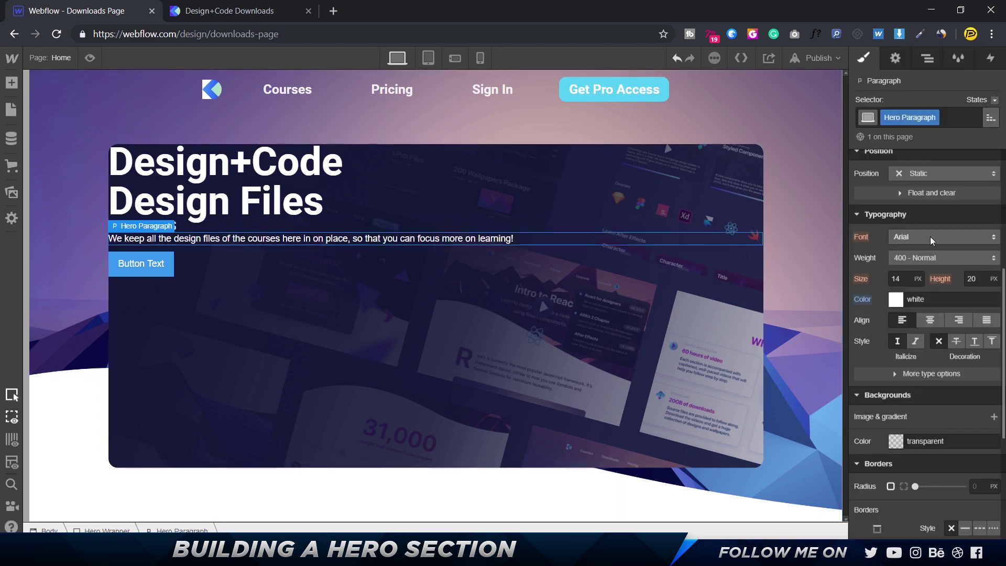
- Set the Hero Paragraph's font to Roboto with the weight 400 - Normal
left_click(930, 237)
left_click(921, 389)
left_click(916, 258)
left_click(917, 257)
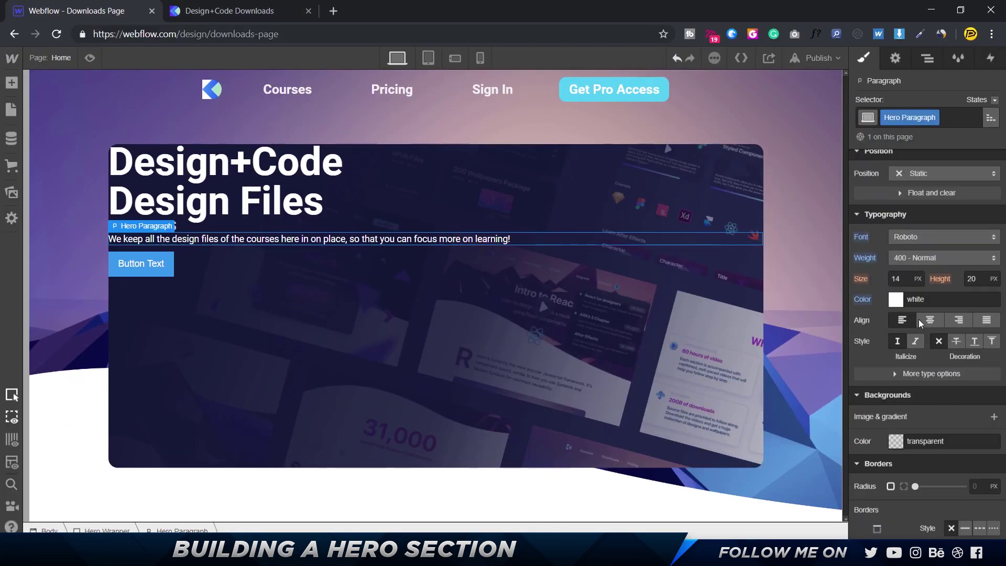
- Set the Hero Paragraph's font size to 24 px and line height to 150%, and compare it with the Figma design
key("Tab")
type("150%")
key("Return")
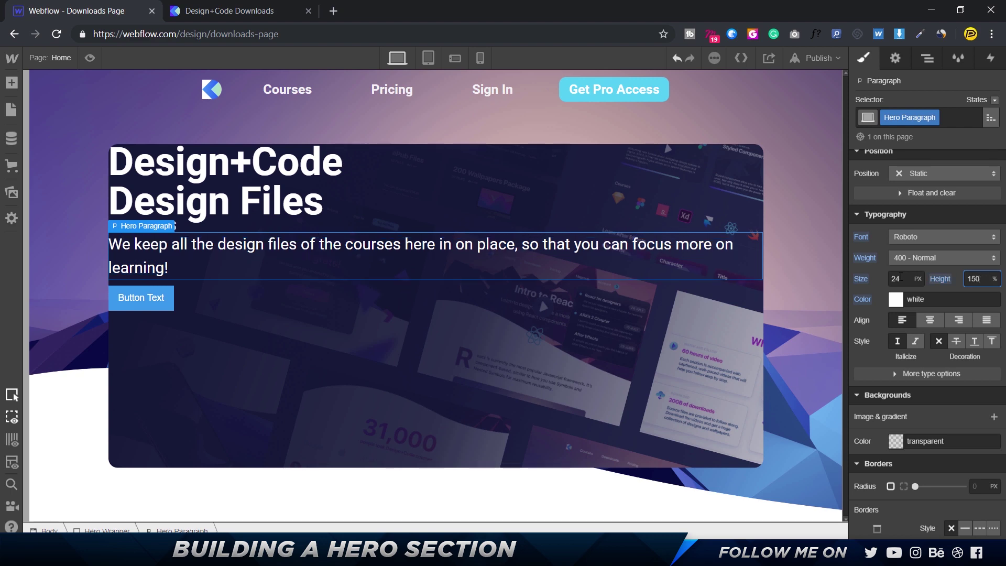
key("alt+Tab")
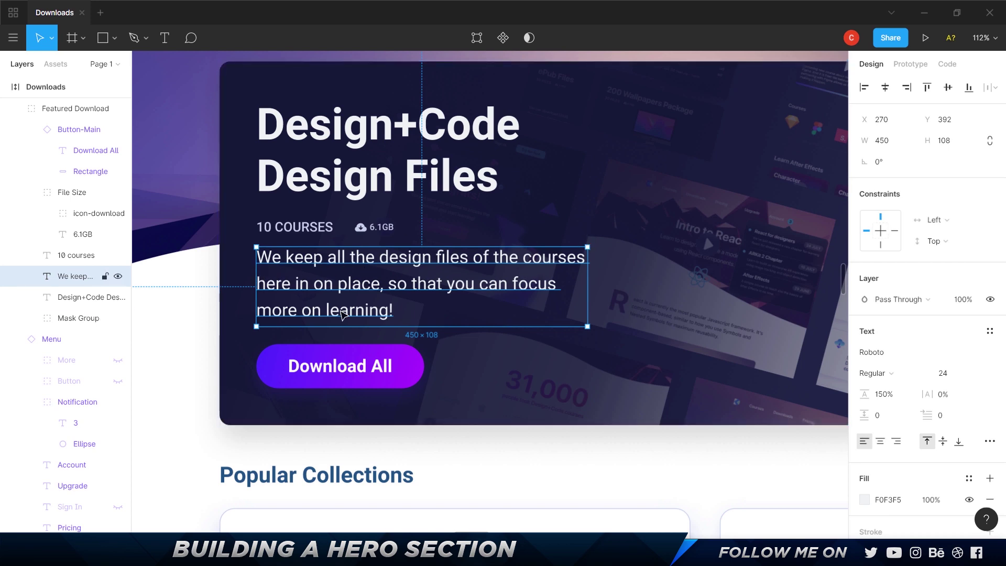
key("alt+Tab")
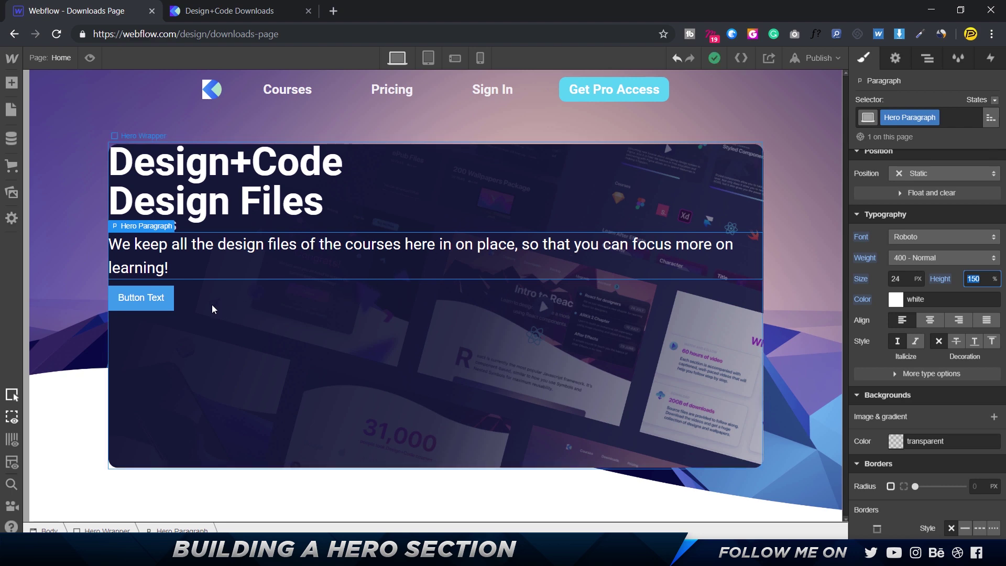
- Check the button's wording in Figma and replace the Webflow button's placeholder text with "Download All"
key("alt+Tab")
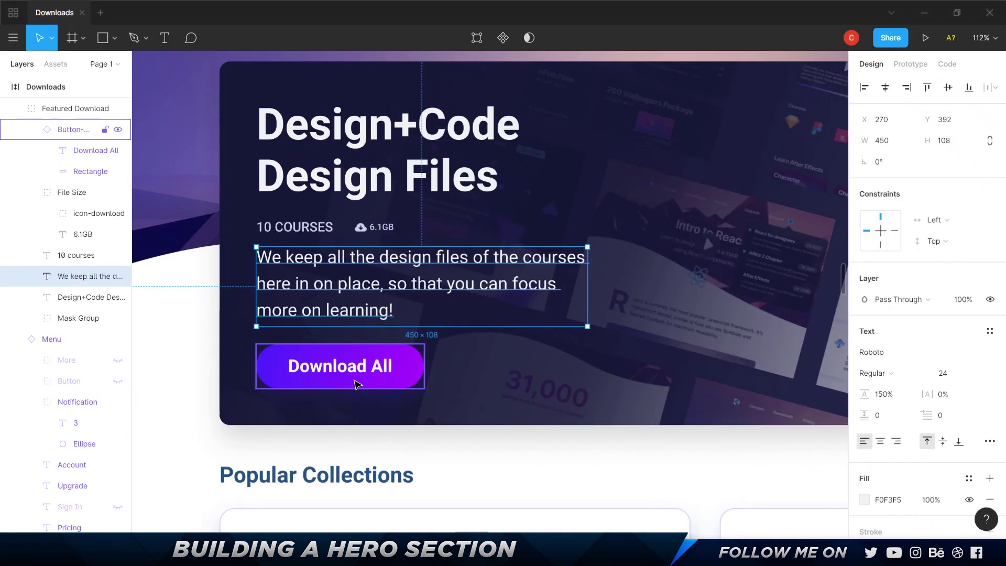
key("alt+Tab")
double_click(120, 300)
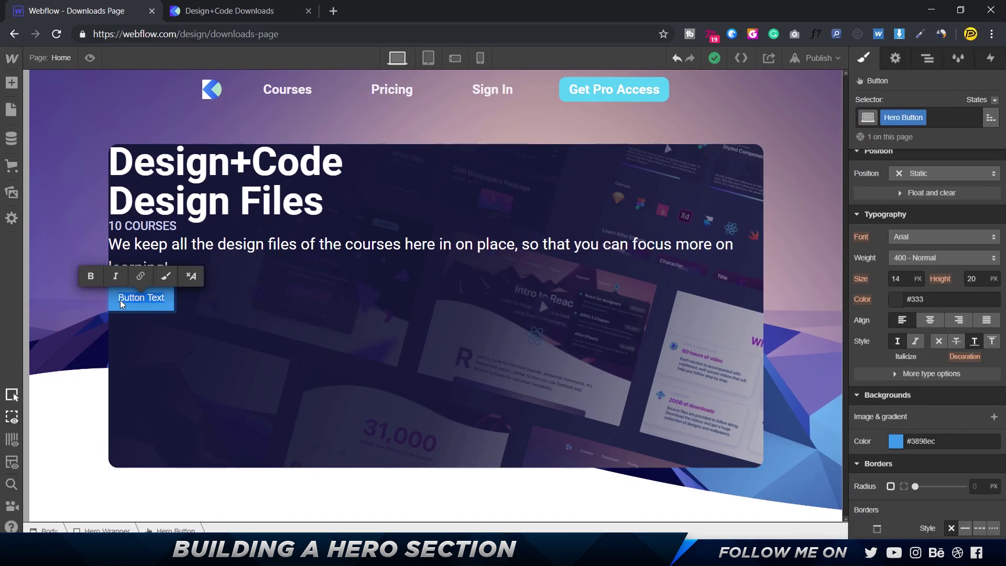
type("Download All")
left_click(181, 337)
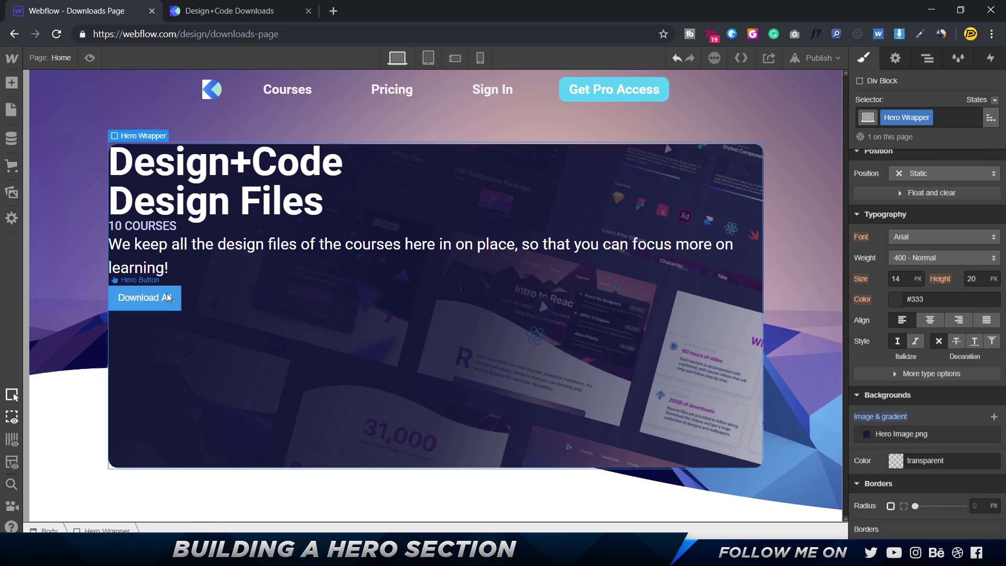
- Inspect the Download All label's text style in Figma and set the Webflow Hero Button's font size to 24 px
key("alt+Tab")
left_click(340, 366)
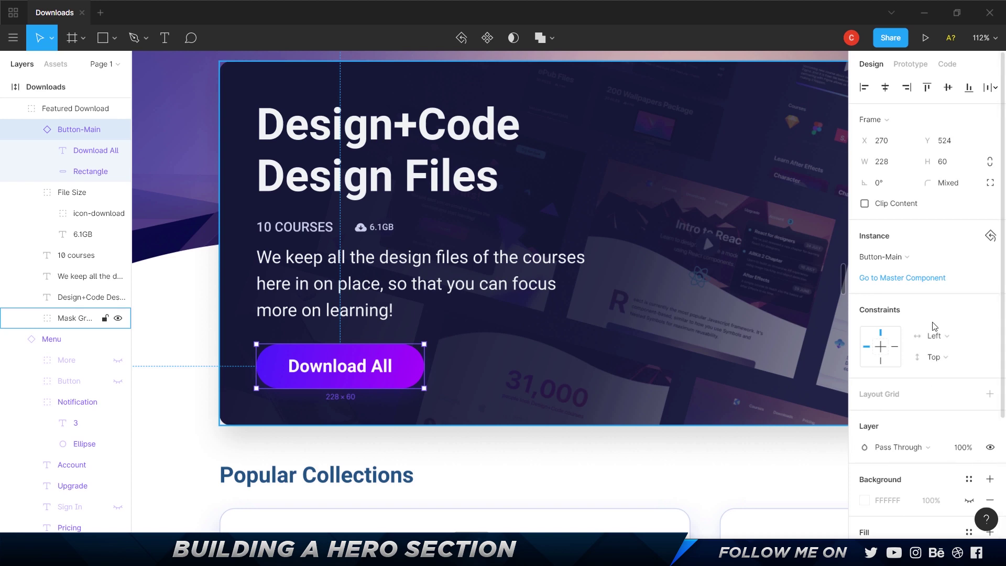
scroll(936, 341, "down", 3)
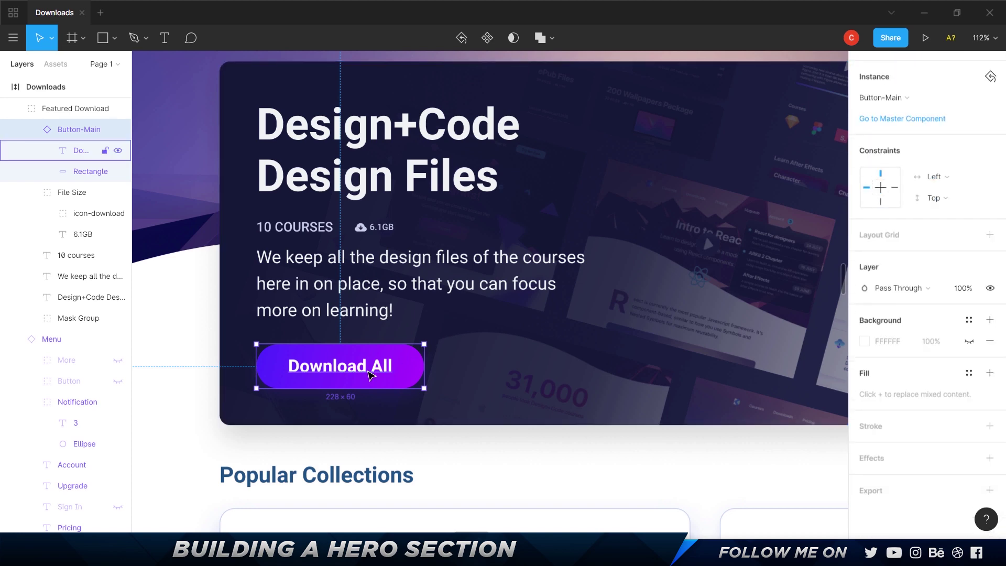
left_click(96, 150)
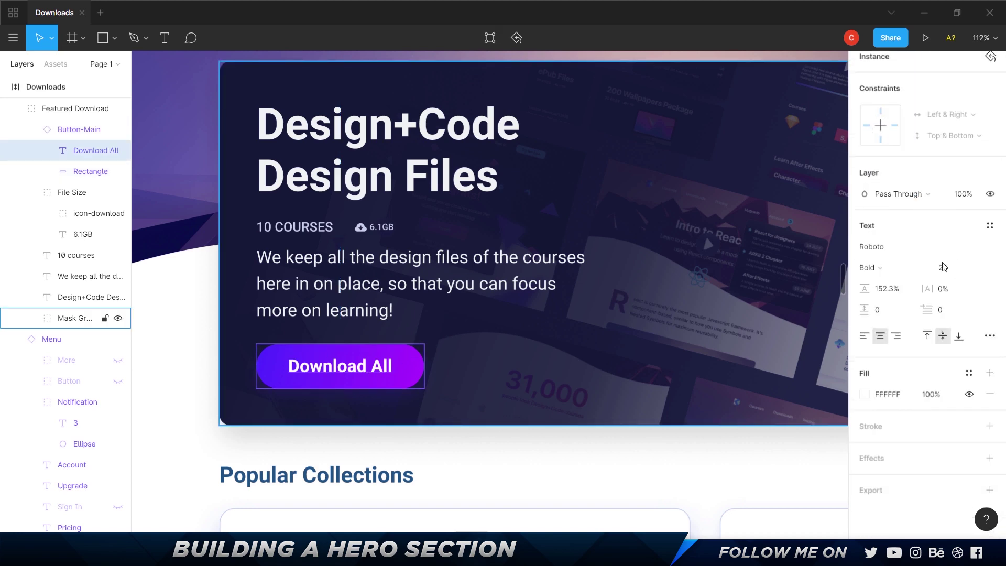
key("alt+Tab")
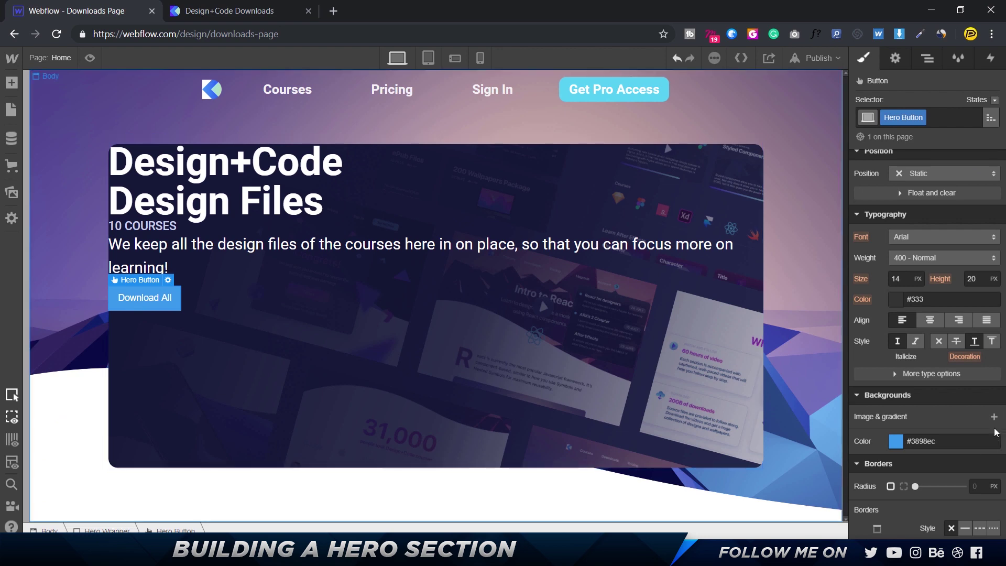
double_click(897, 278)
type("24")
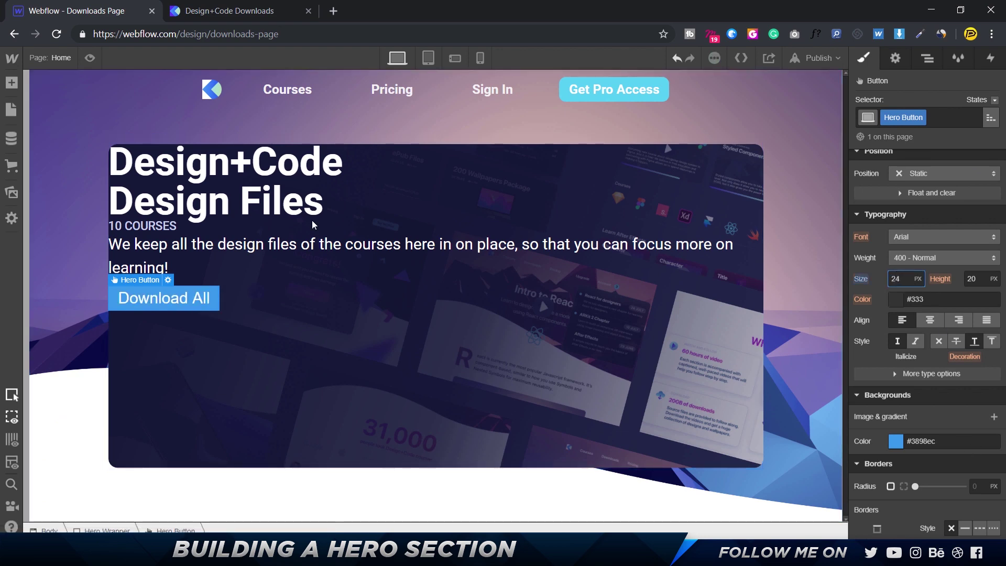
- Check the button's shape in Figma and round the Hero Button's corners in Webflow with a 20 px radius
key("alt+Tab")
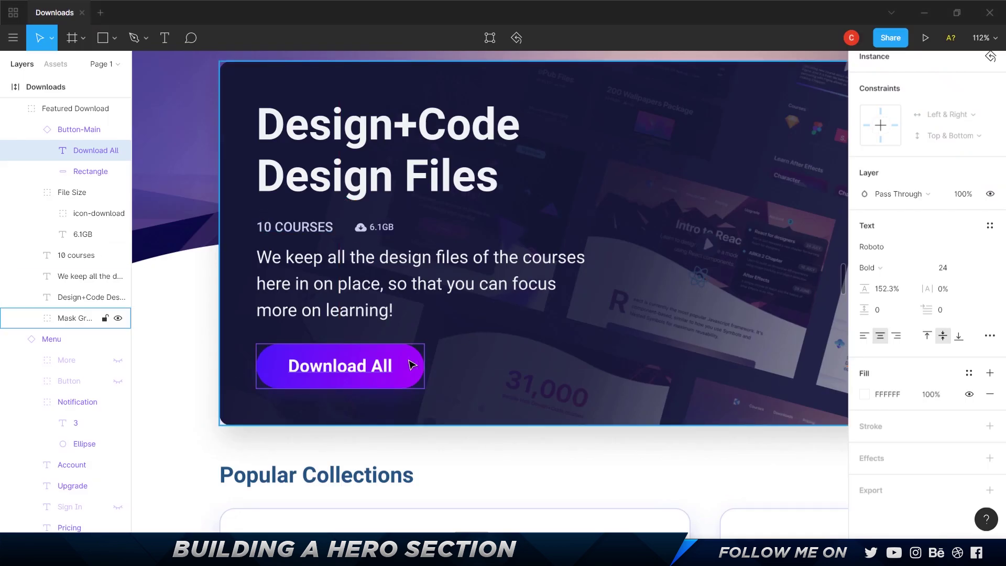
key("alt+Tab")
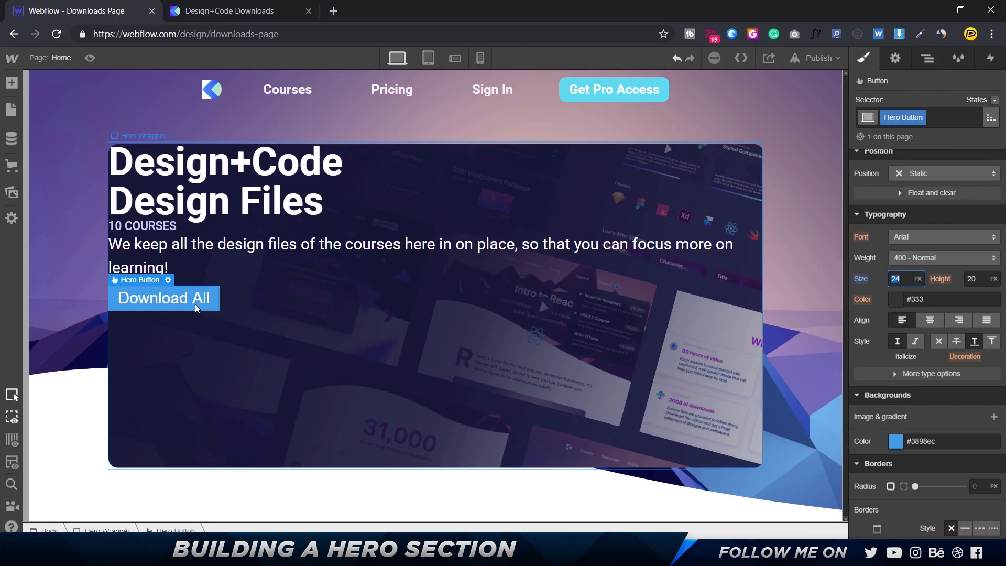
scroll(957, 410, "down", 5)
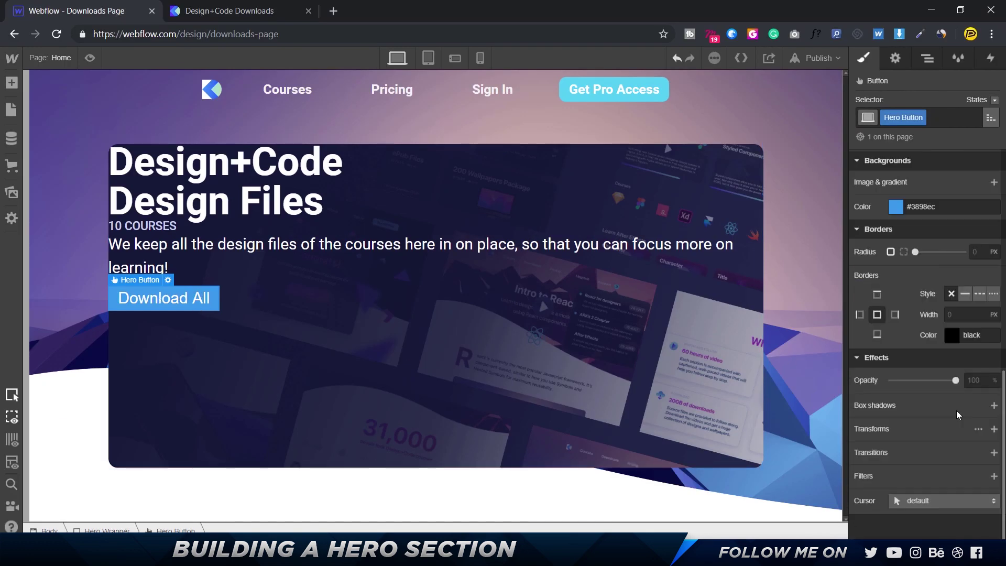
scroll(955, 367, "up", 3)
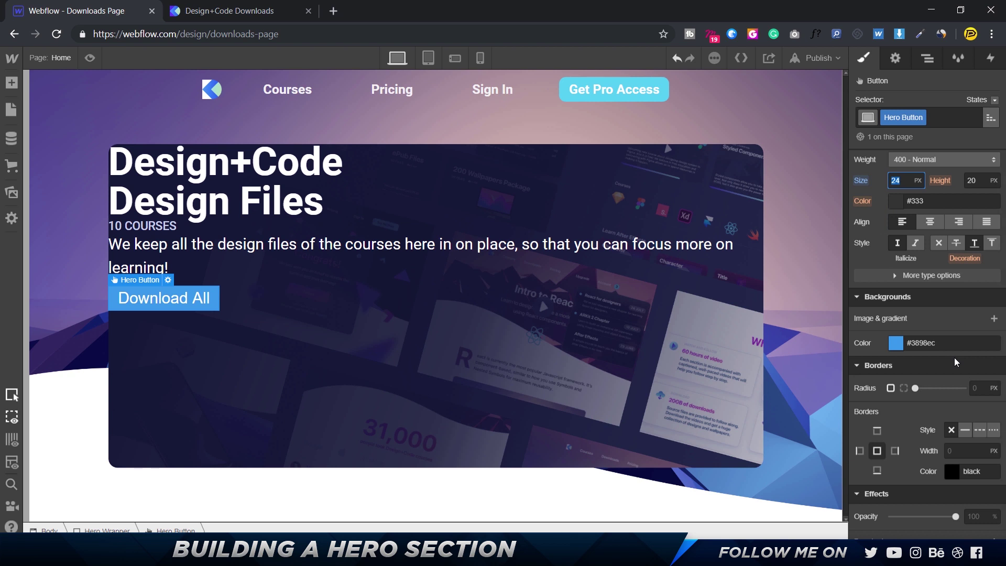
left_click_drag(915, 388, 963, 388)
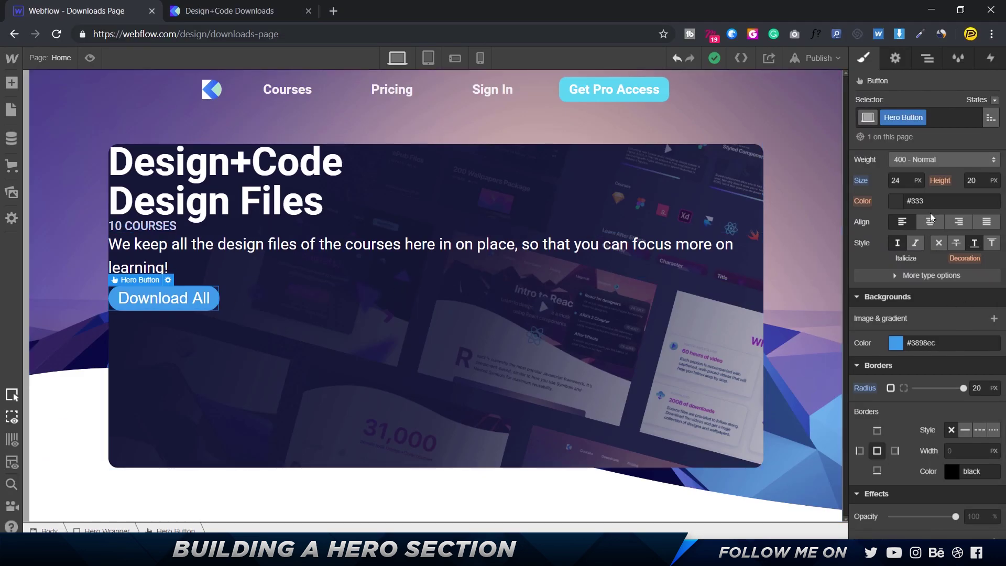
- Set the Hero Button's text weight to 700 - Bold and its font to Roboto
left_click(931, 162)
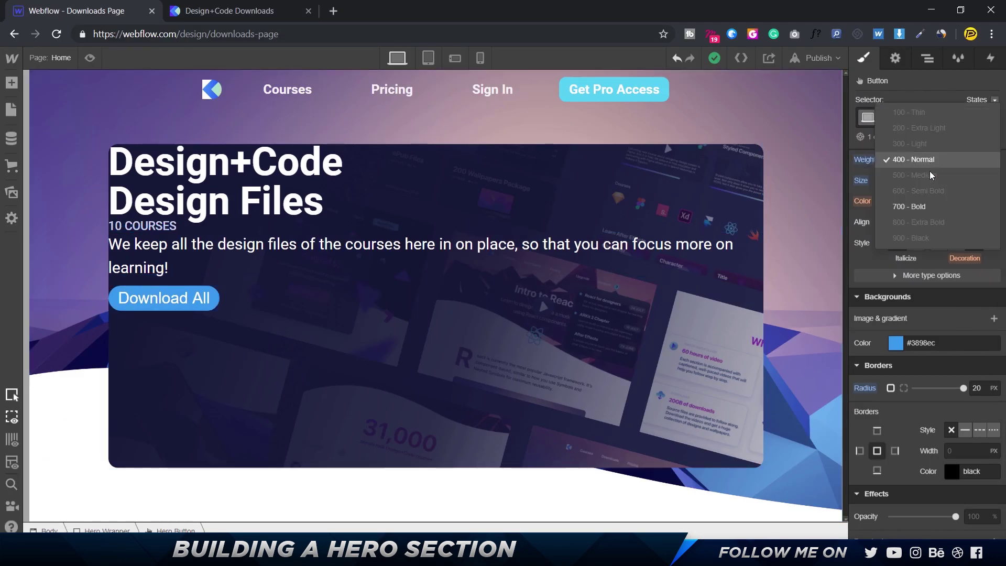
left_click(920, 203)
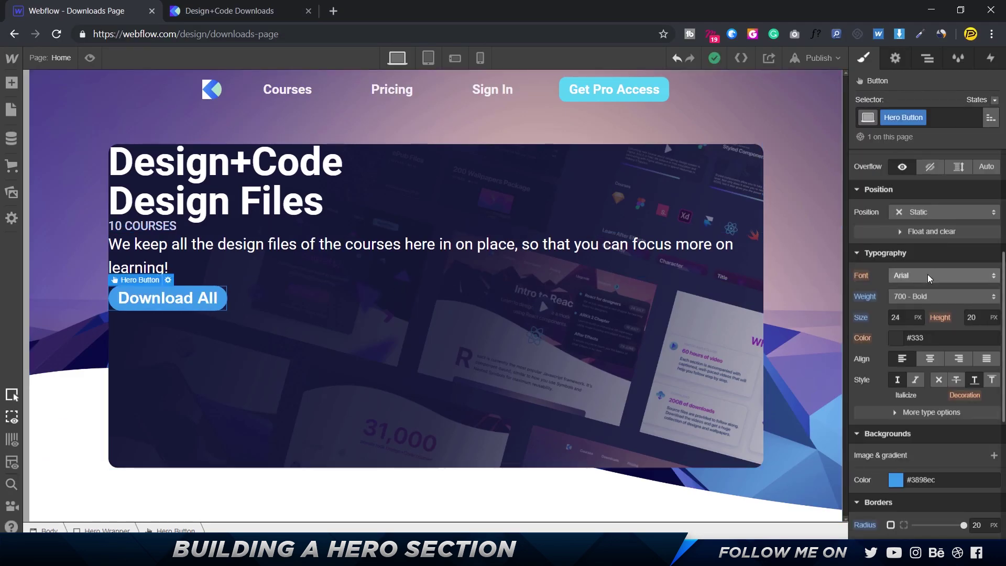
left_click(928, 274)
left_click(924, 387)
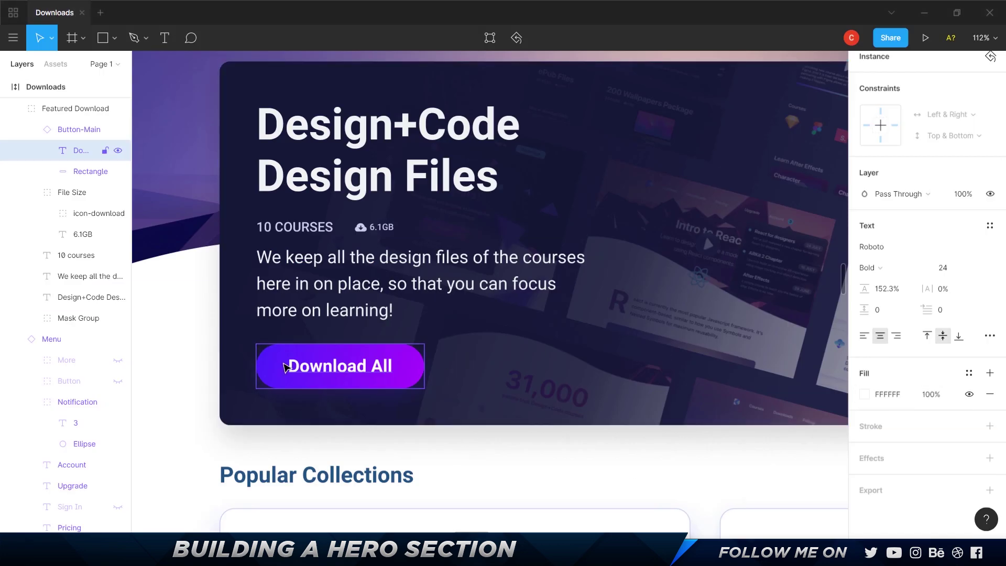
- Select the whole Button-Main frame in Figma, examine its width and height, and return to Webflow
left_click(225, 375)
left_click(377, 368)
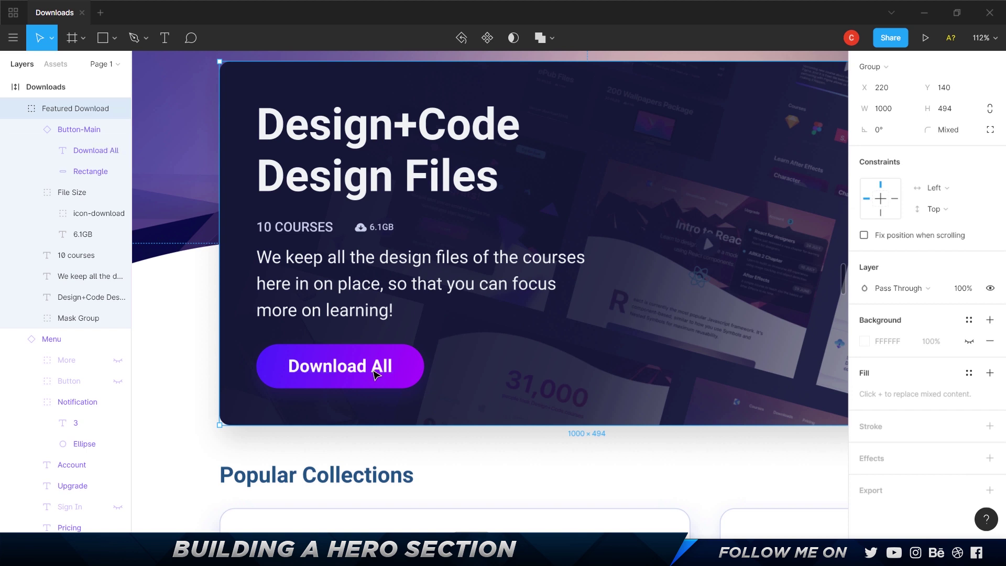
double_click(414, 367)
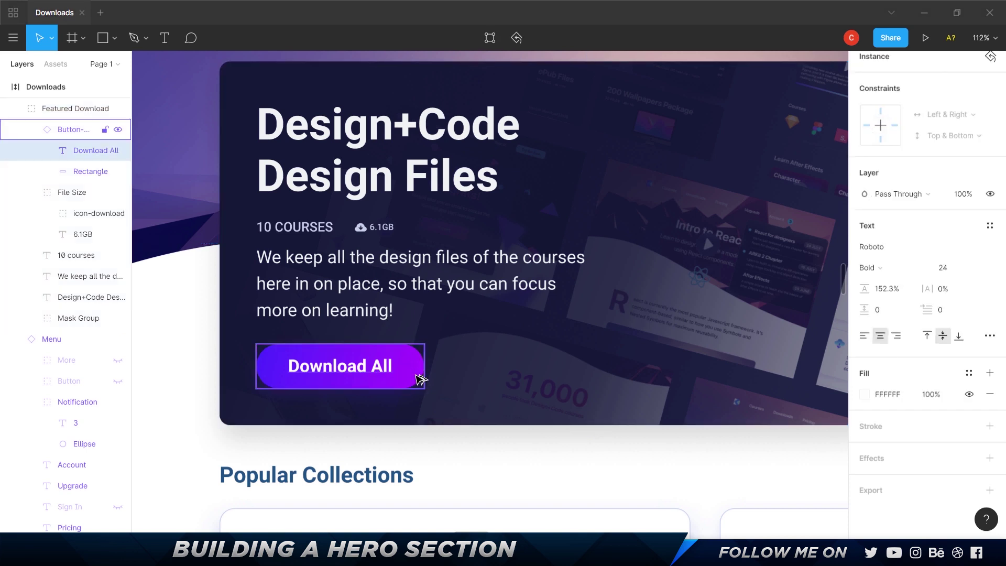
key("Escape")
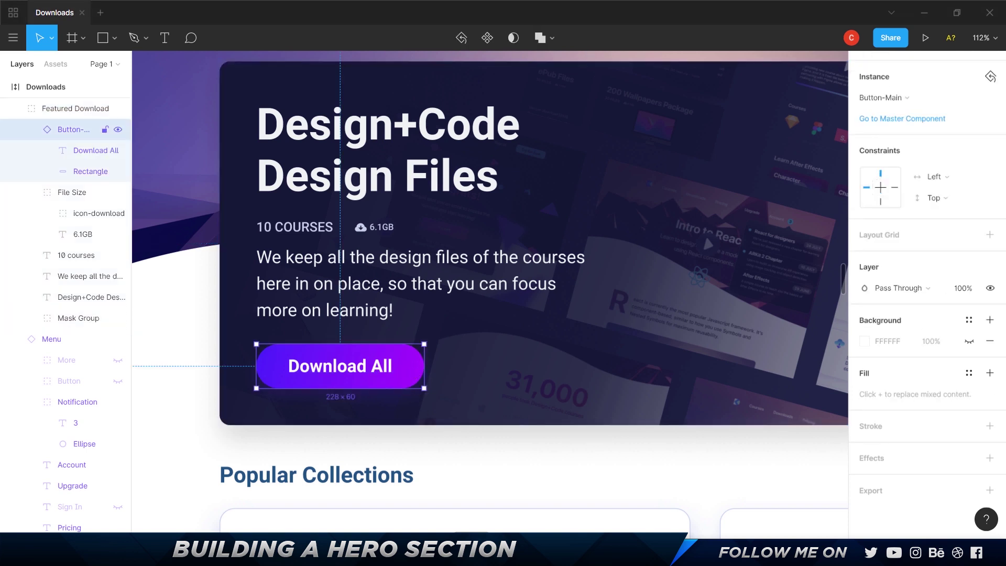
scroll(960, 277, "up", 5)
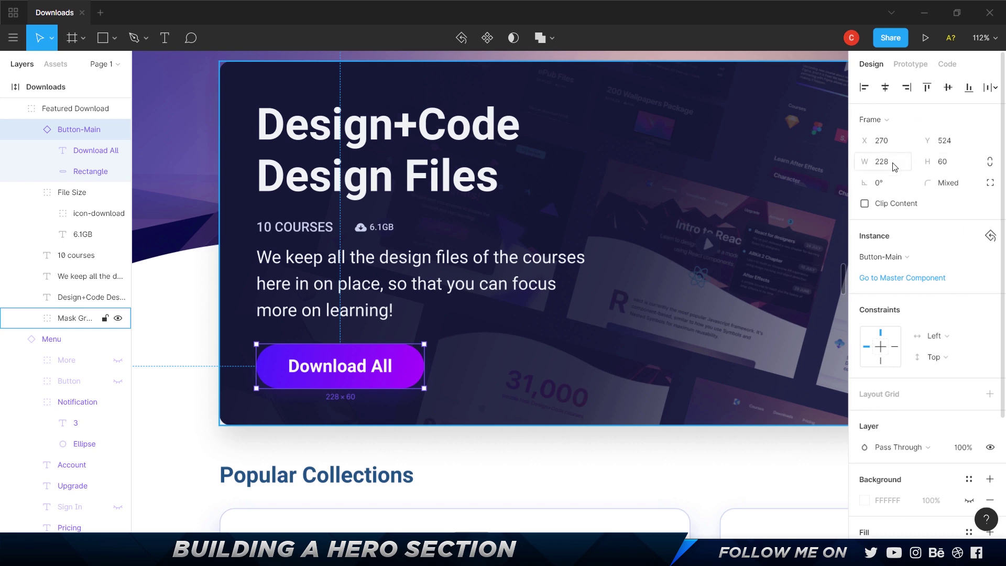
key("alt+Tab")
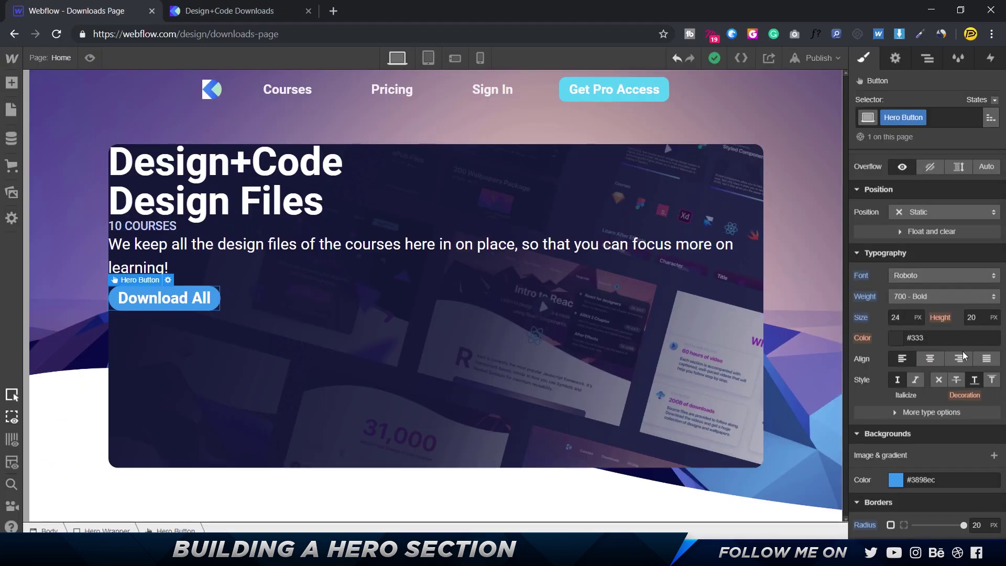
- Set the Hero Button's left and right padding to 25 px each
scroll(923, 272, "up", 5)
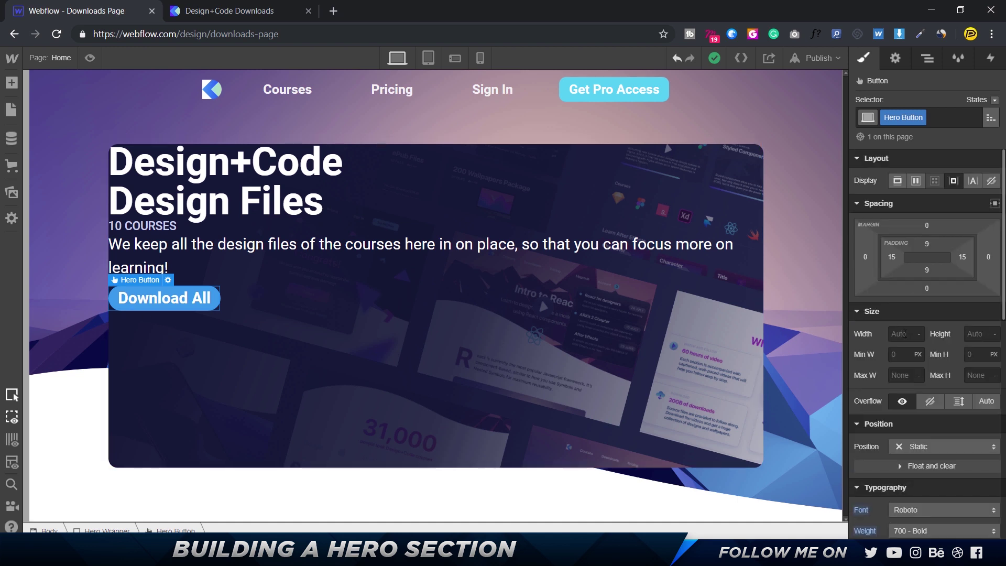
left_click(891, 256)
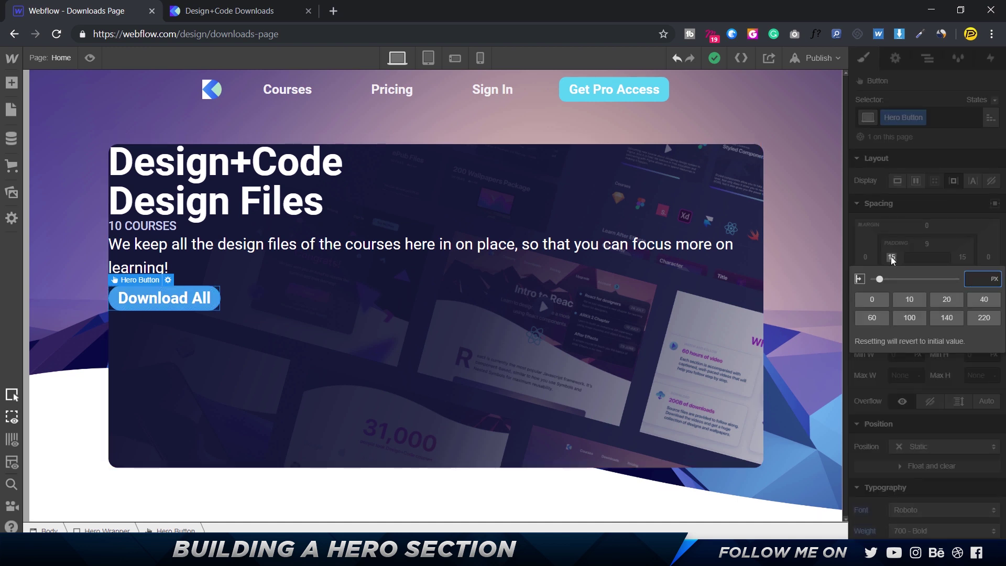
type("25")
key("Return")
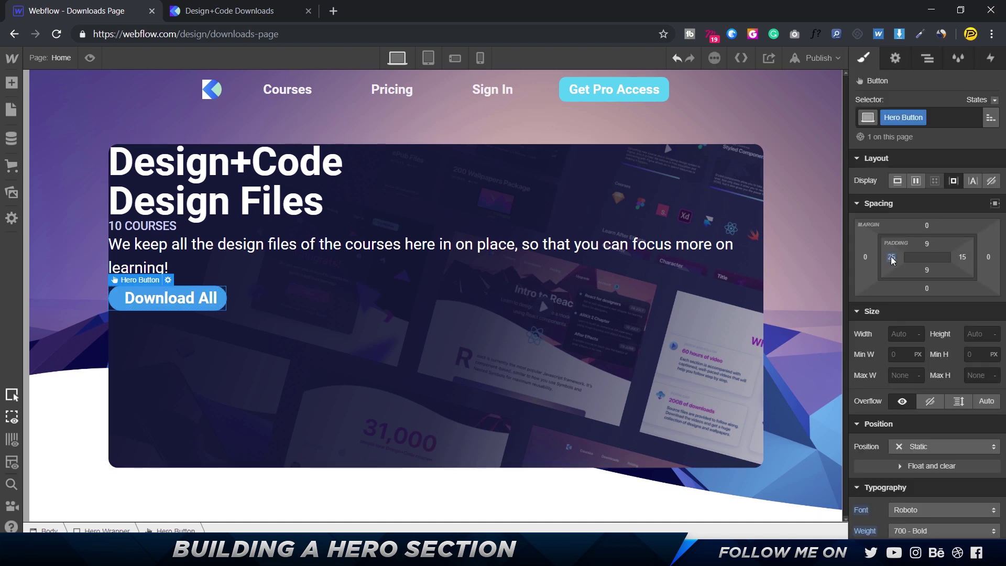
left_click(963, 257)
type("25")
key("Return")
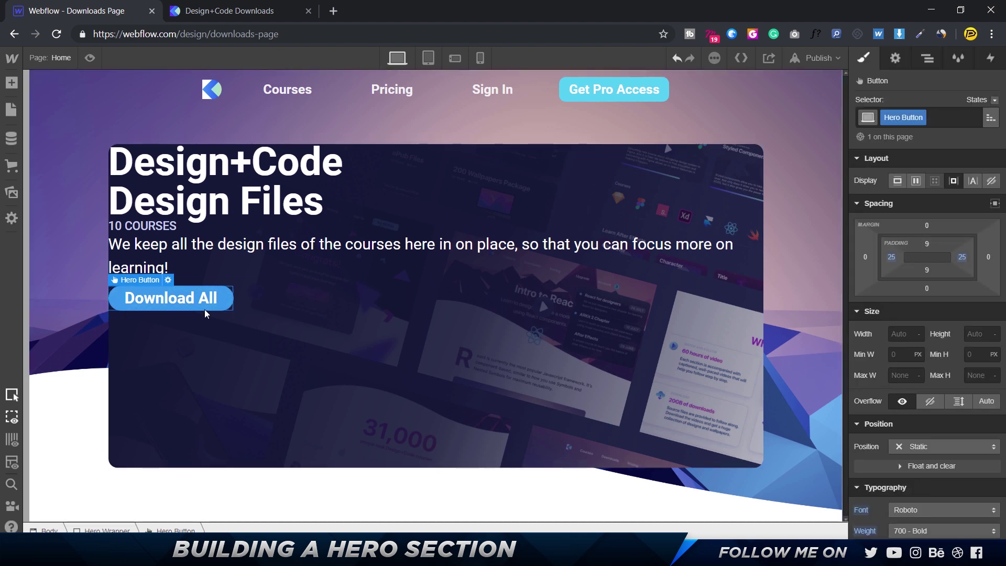
- Check the button's spacing in Figma and set the Webflow Hero Button's top padding to 20 px
key("alt+Tab")
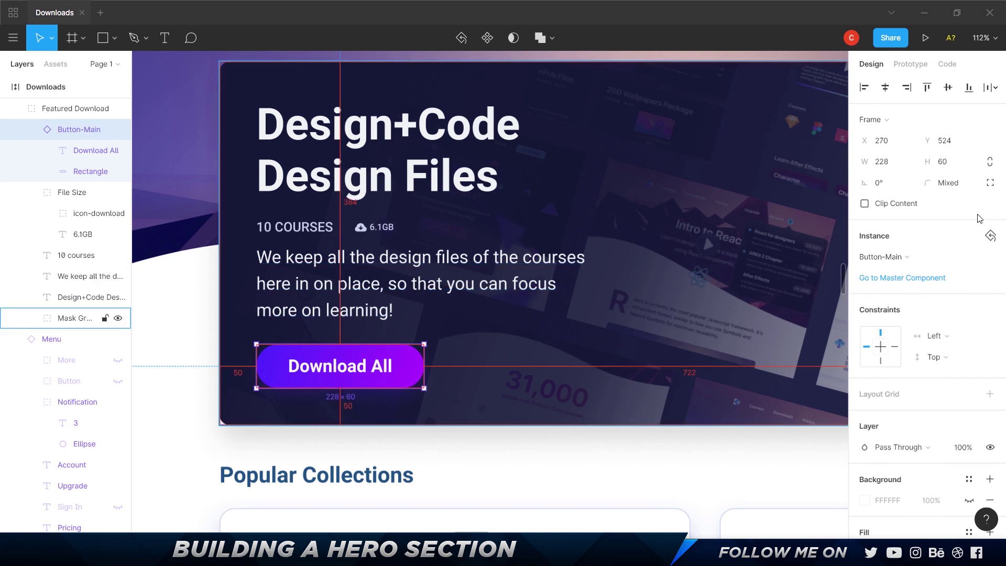
key("alt+Tab")
left_click(928, 244)
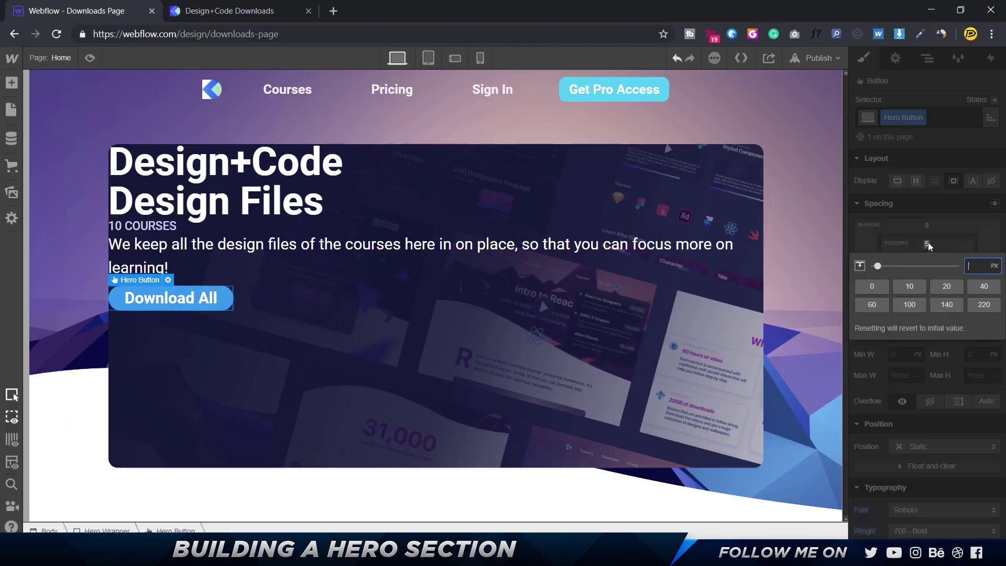
type("20")
key("Return")
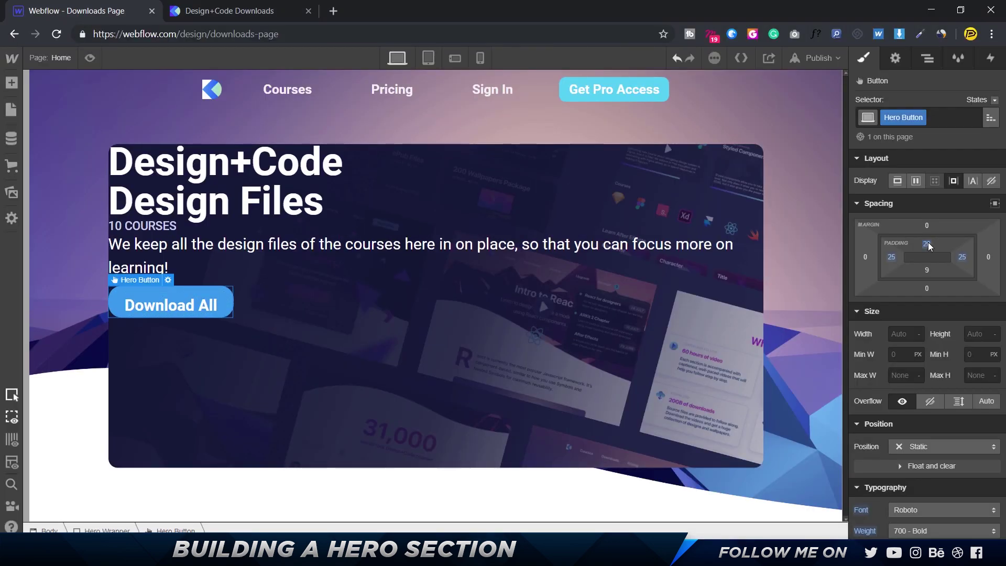
- Set the Hero Button's top and bottom padding to 15 px each
left_click(929, 242)
type("10")
key("Return")
left_click(929, 243)
type("14")
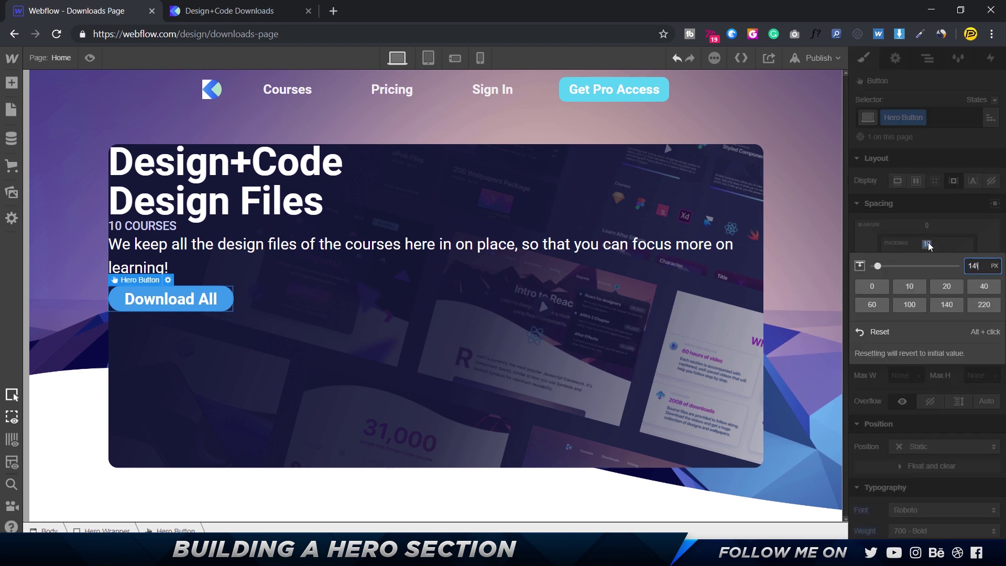
key("BackSpace")
type("5")
key("Return")
left_click(927, 269)
type("15")
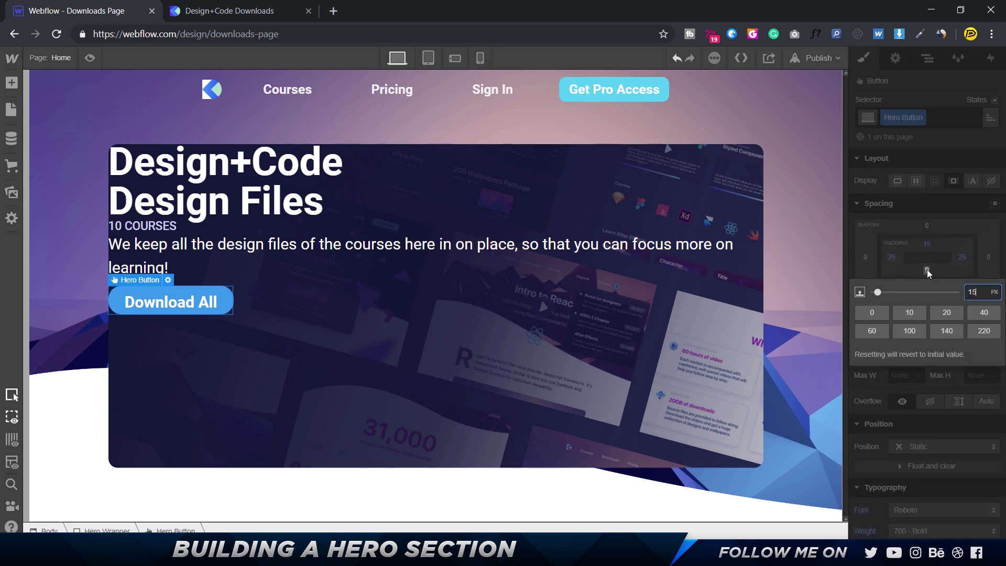
key("Return")
left_click(357, 351)
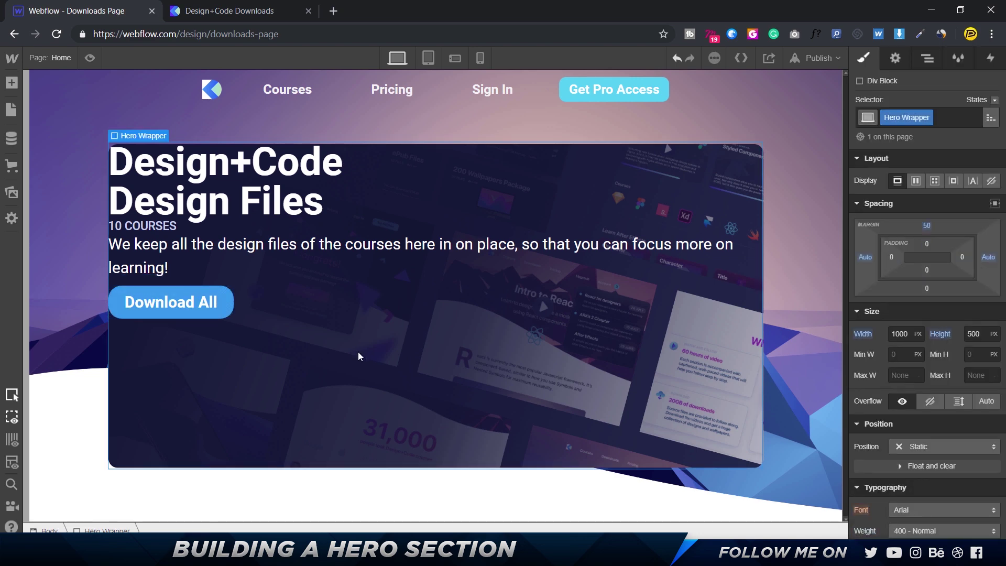
- Compare the button with the Figma design and set the Hero Button's left and right padding to 35 px each
left_click(185, 301)
key("alt+Tab")
key("alt+Tab")
left_click(892, 256)
type("25")
key("Return")
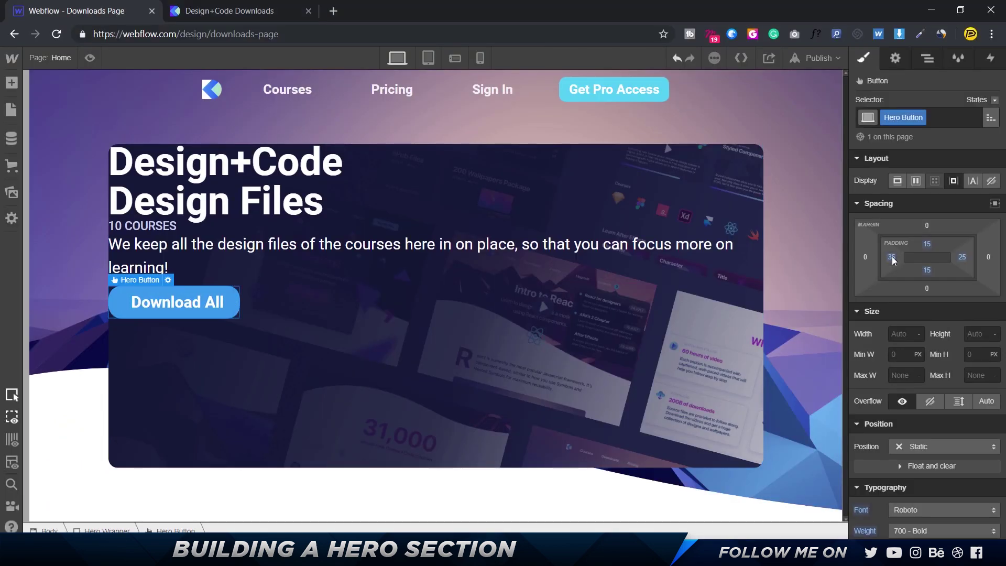
left_click(963, 257)
type("35")
key("Return")
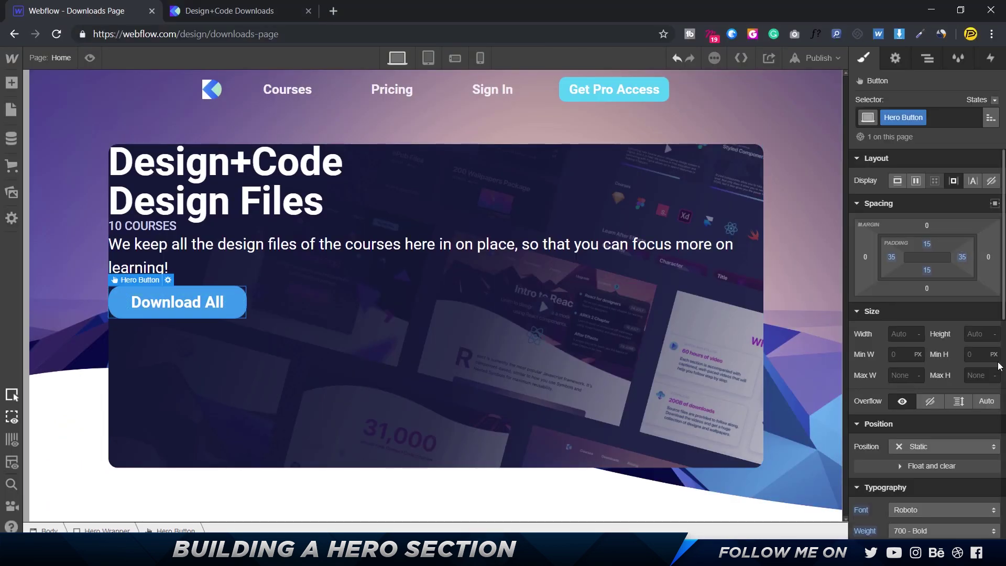
- Set the Hero Button's border radius to 100 px
scroll(930, 413, "down", 5)
left_click(977, 351)
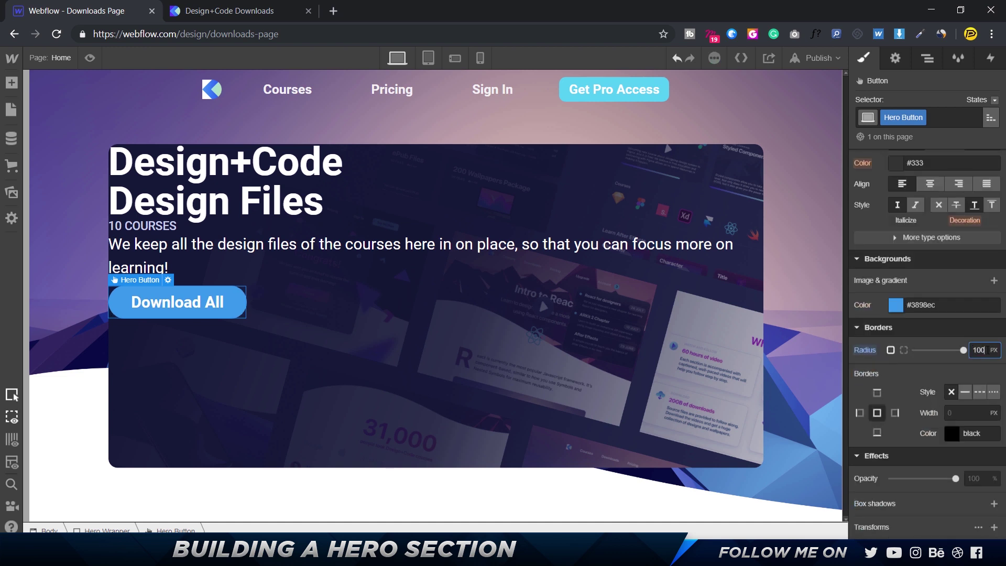
left_click(367, 383)
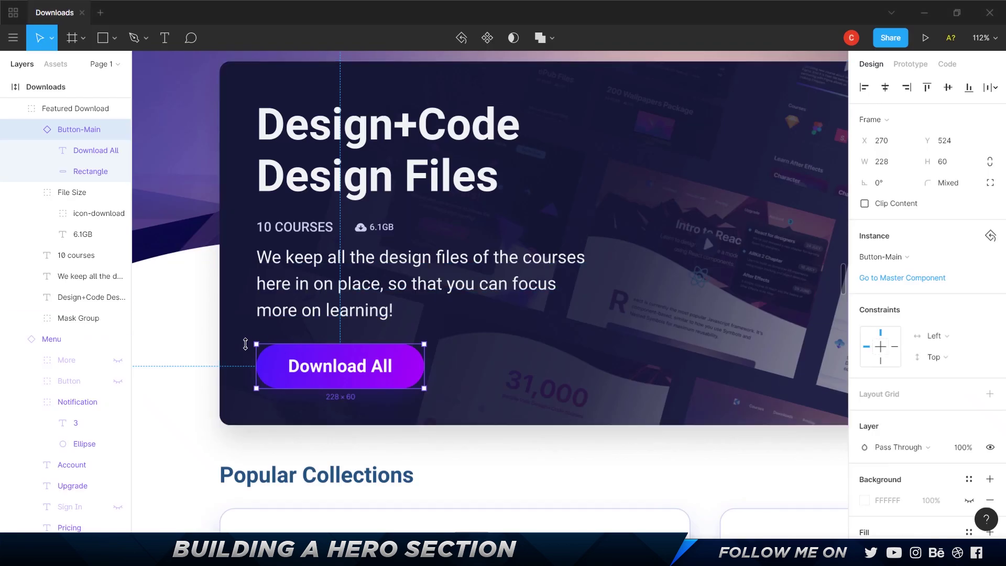
- In Figma, open the linear fill of the Download All button's rectangle, copy its first gradient colour 4B26FF, and return to Webflow
double_click(417, 367)
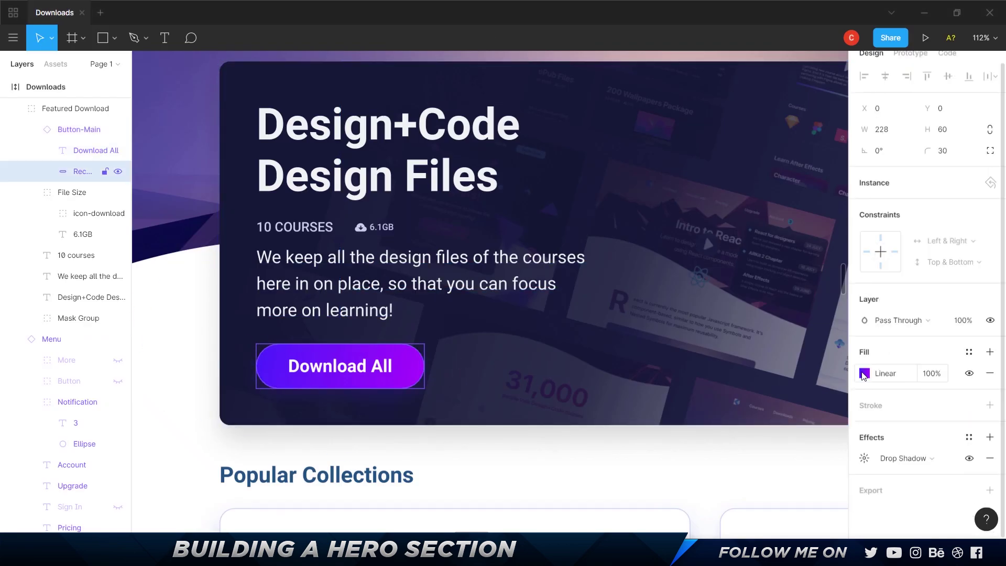
left_click(864, 374)
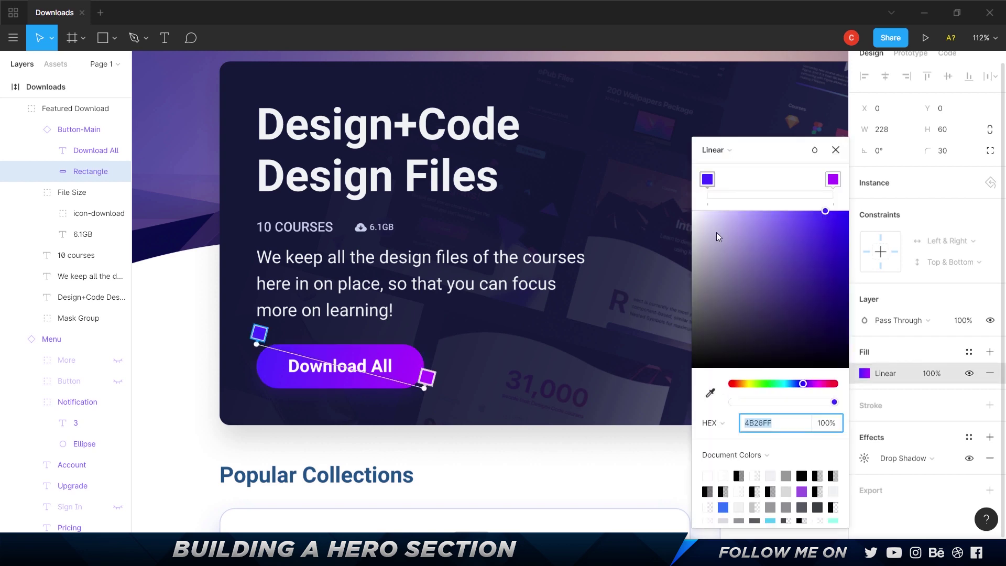
left_click(708, 179)
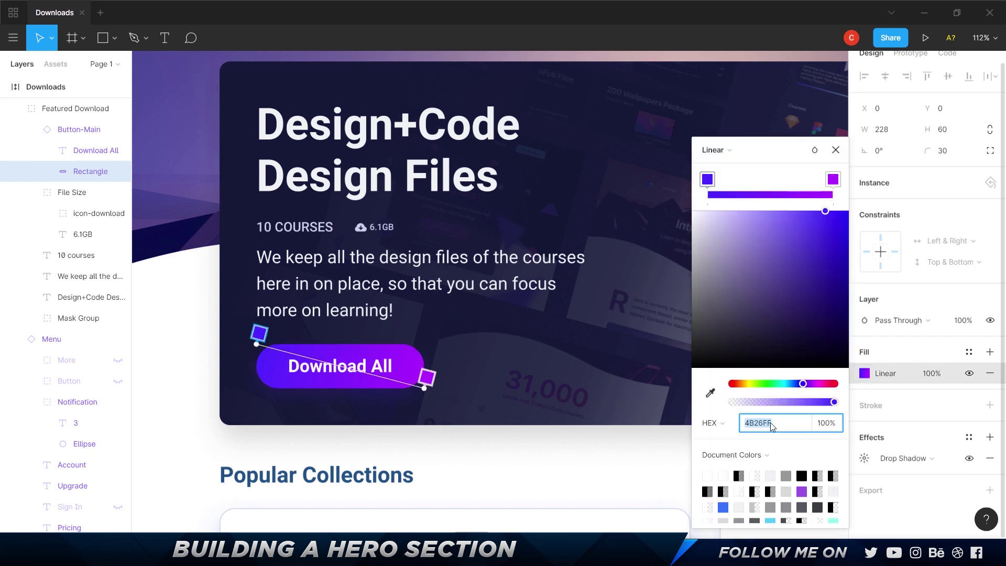
key("alt+Tab")
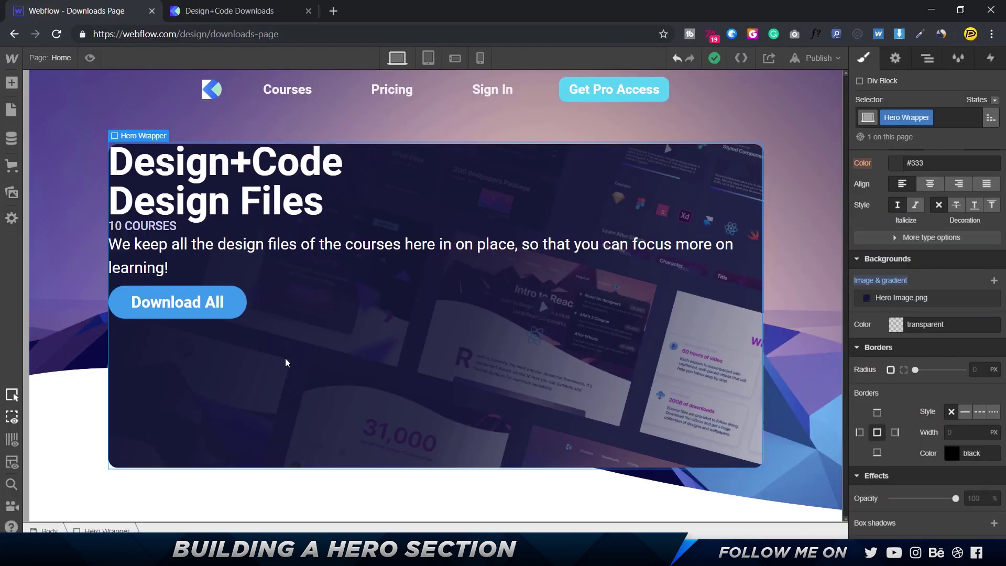
- Give the Hero Button a linear gradient background and set its first colour stop to #4b26ff
left_click(238, 304)
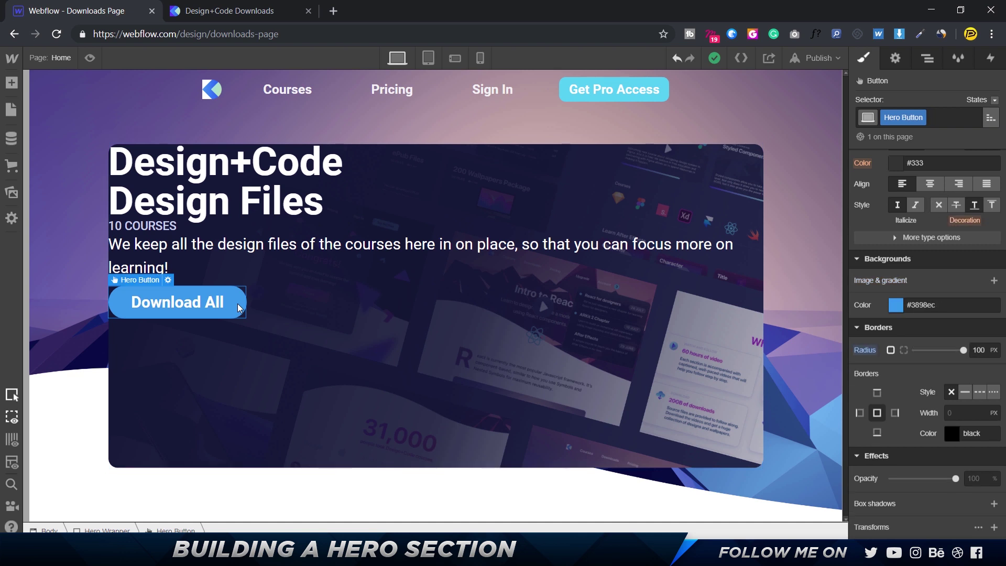
left_click(896, 305)
left_click(896, 304)
left_click(994, 280)
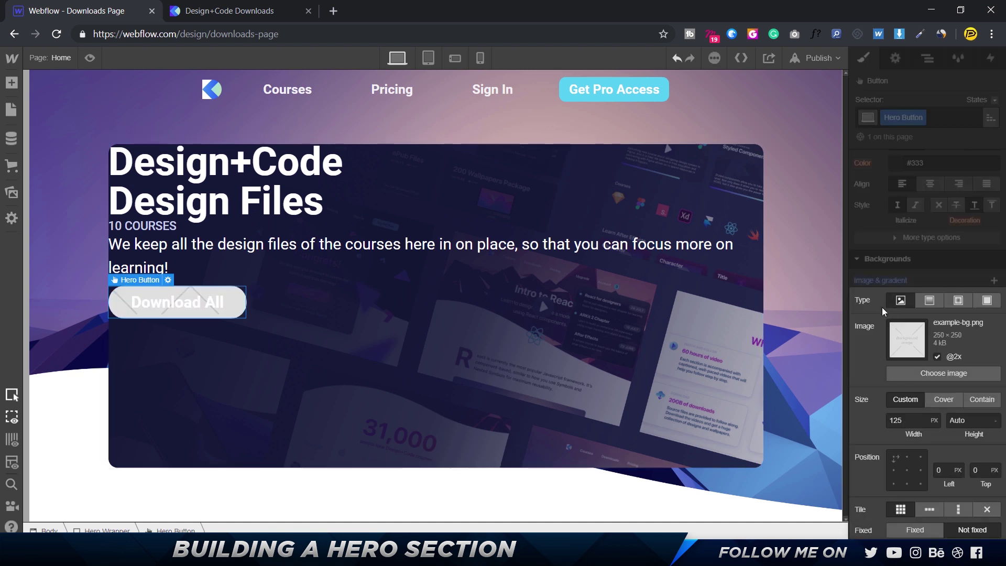
left_click(929, 301)
left_click(919, 409)
type("4B26FF")
key("Return")
- Switch to Figma, copy the button gradient's second colour B01EFF, and return to Webflow
key("alt+Tab")
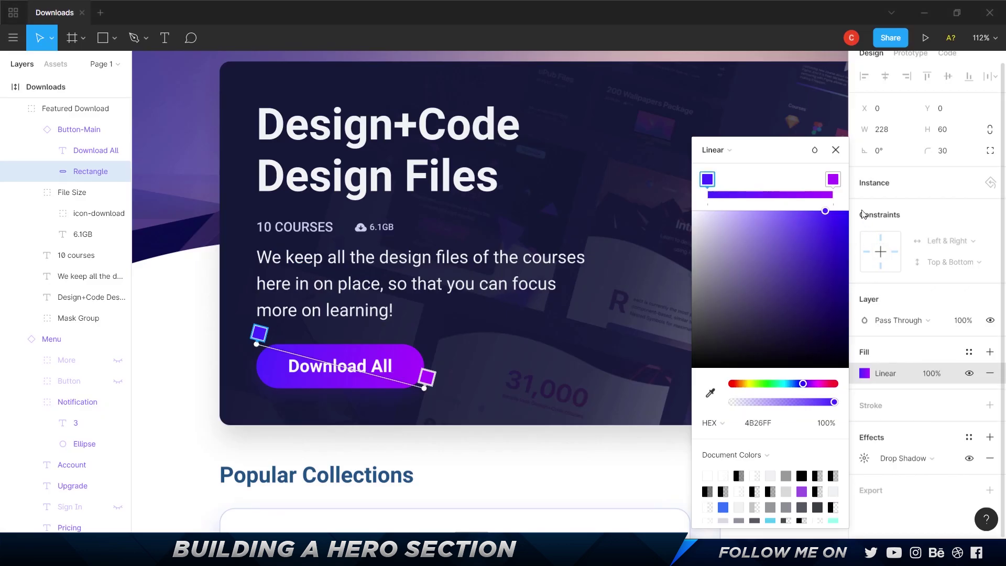
left_click(834, 180)
left_click(763, 429)
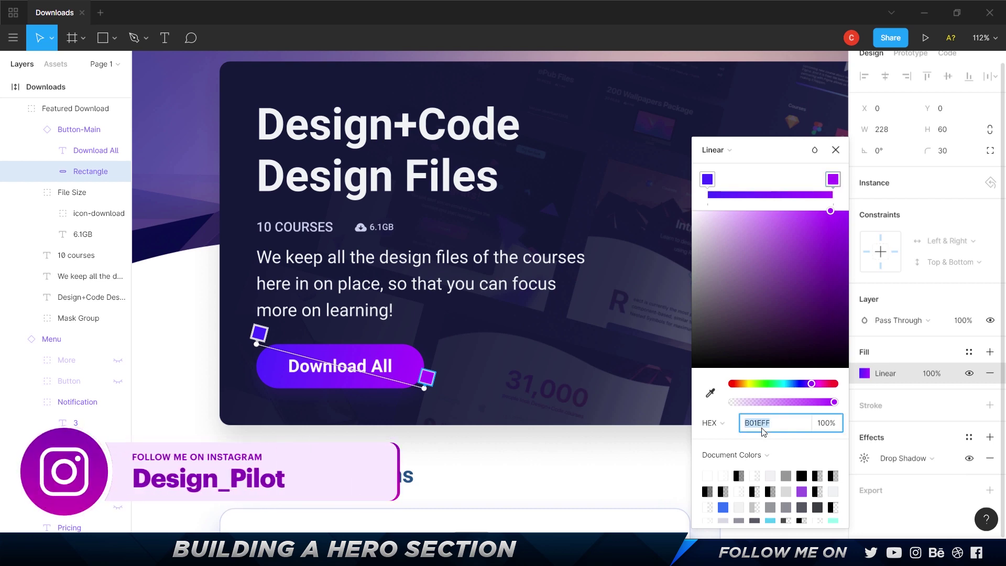
key("alt+Tab")
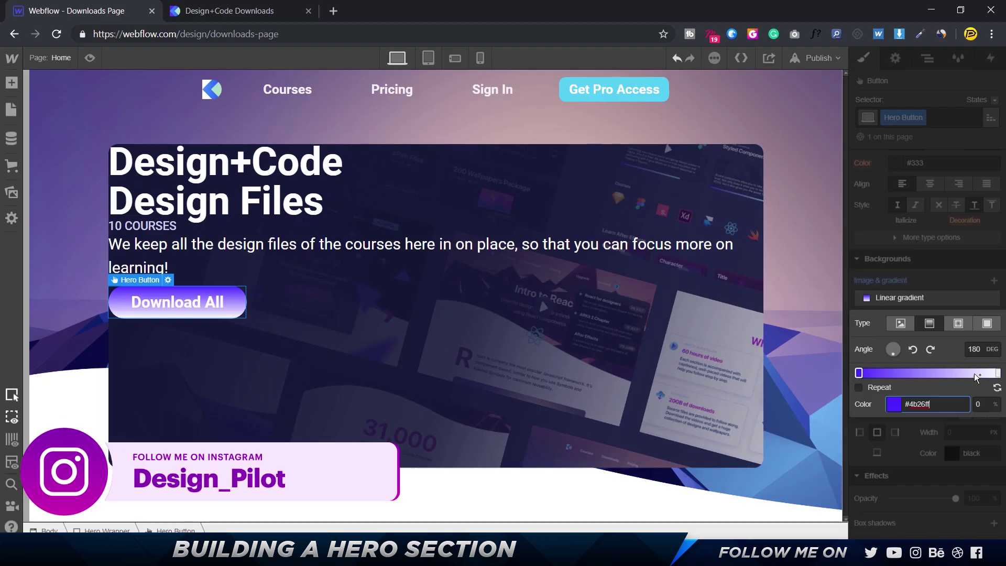
- Set the Hero Button gradient's end colour stop to #b01eff and rotate its angle so the colours run left to right
left_click(997, 372)
left_click(939, 404)
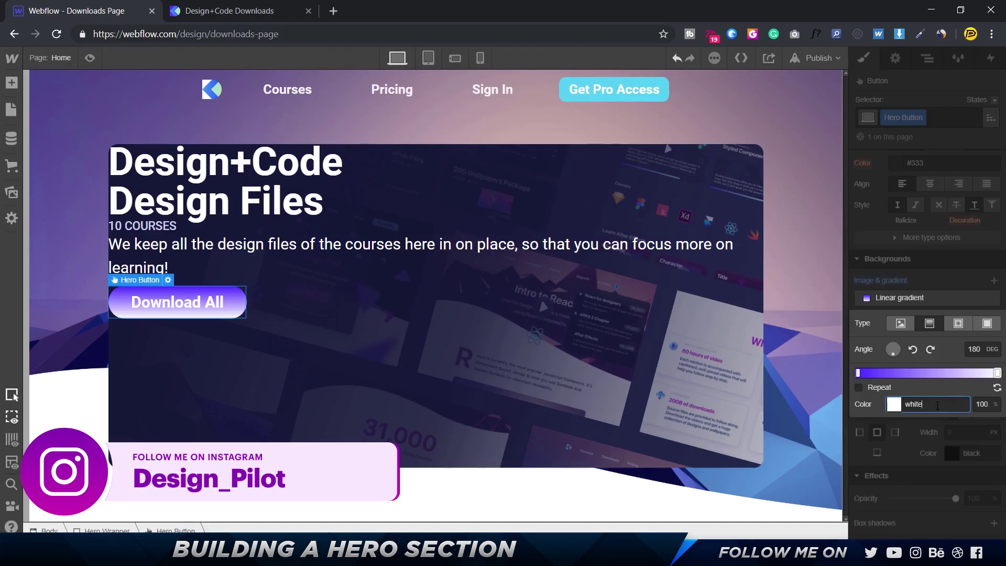
type("#b01eff")
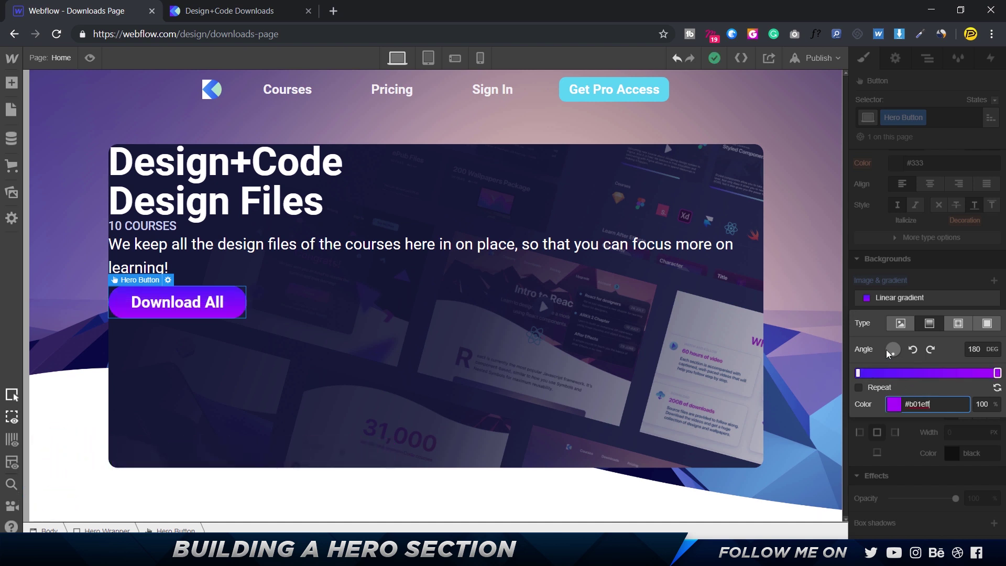
left_click_drag(901, 358, 915, 363)
left_click(672, 343)
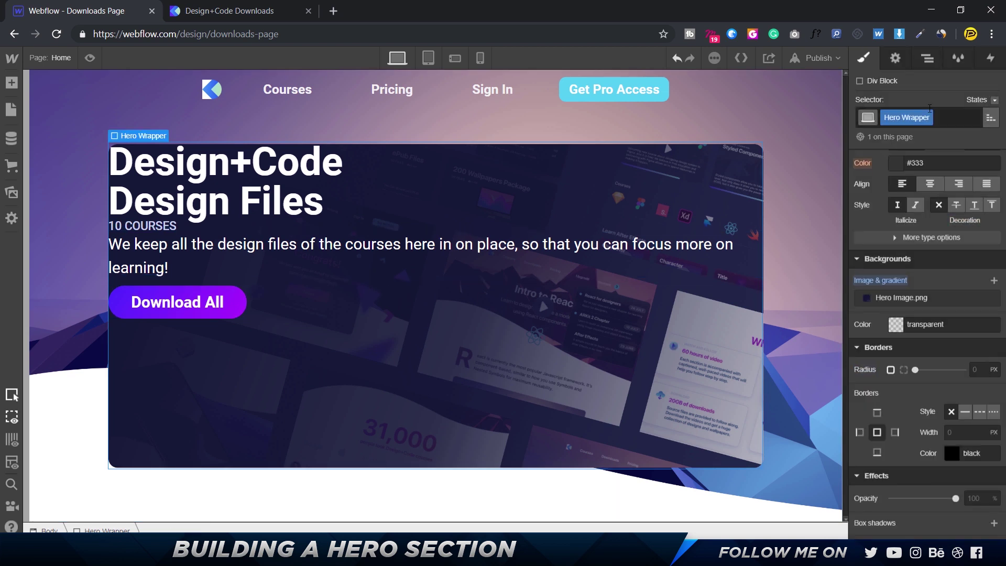
- Set the Hero Paragraph's bottom margin to Auto
left_click(352, 244)
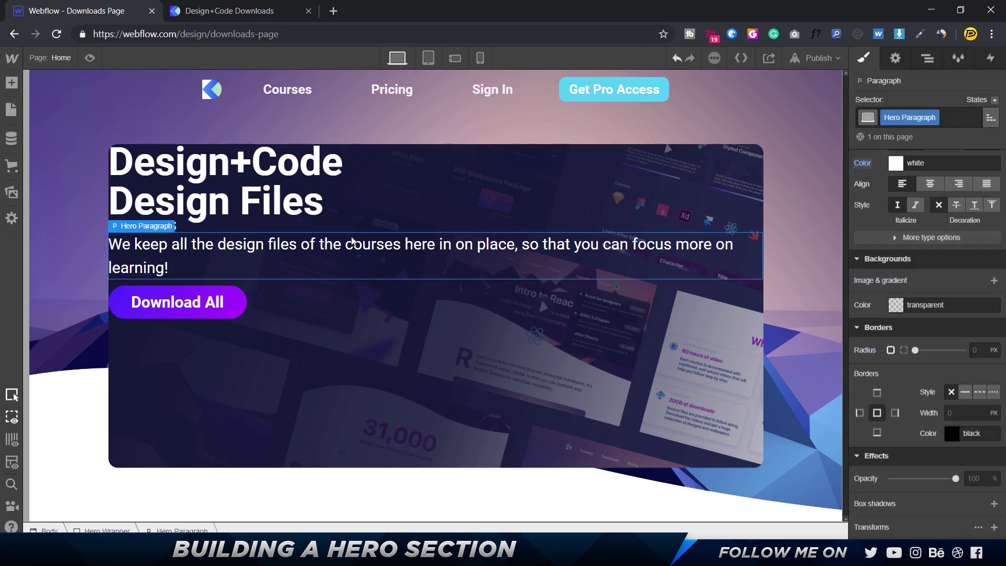
scroll(960, 301, "up", 8)
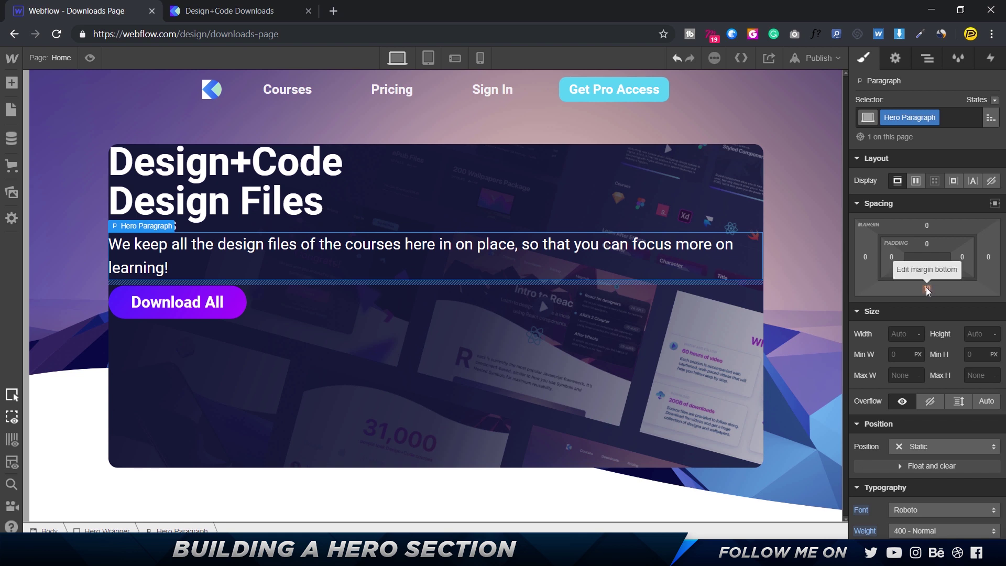
left_click(926, 287)
left_click(879, 340)
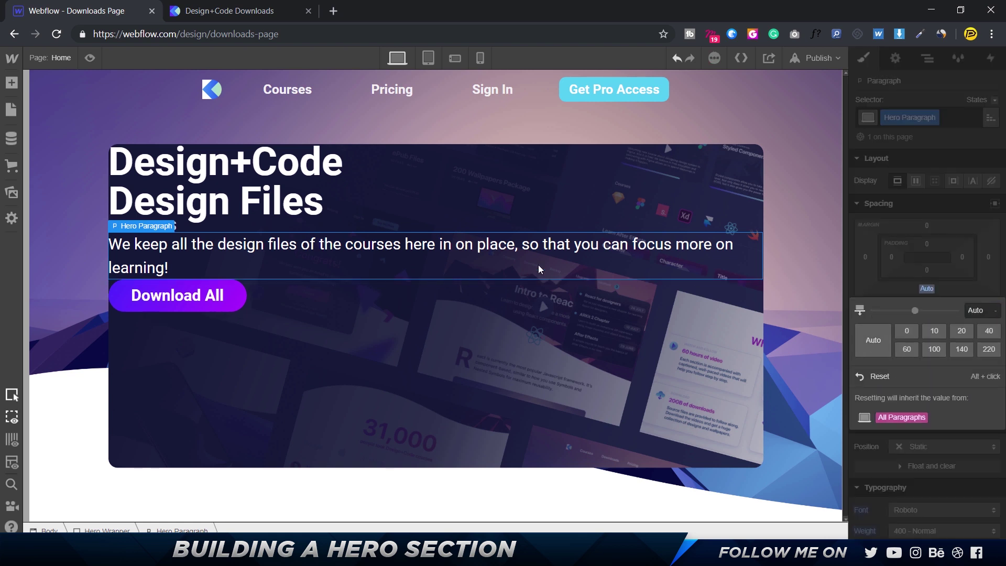
left_click(287, 365)
- Switch to Figma, select the Design+Code Design Files title and examine its distance from the hero card's edges
key("alt+Tab")
key("Escape")
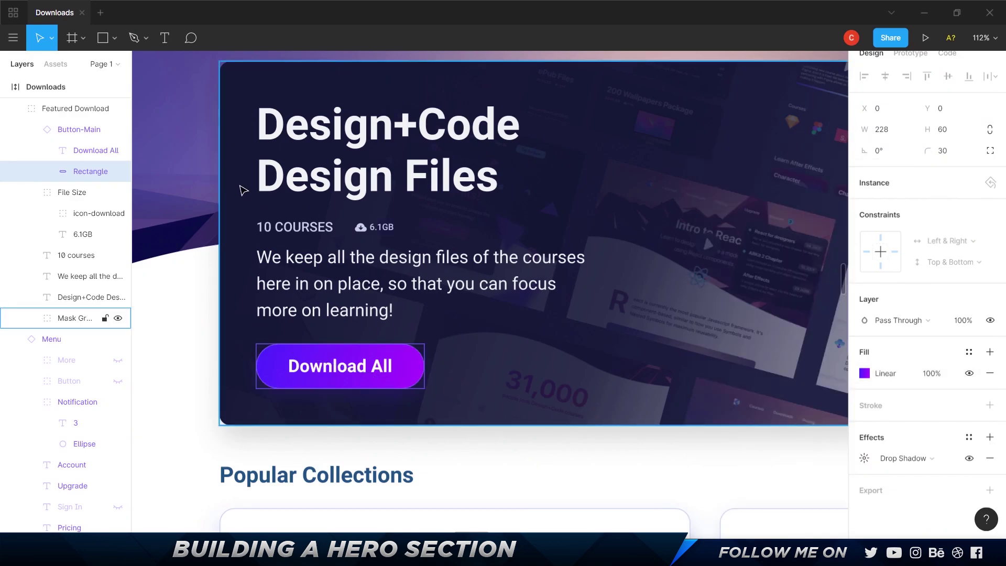
scroll(198, 186, "up", 2)
left_click(259, 168)
key("alt")
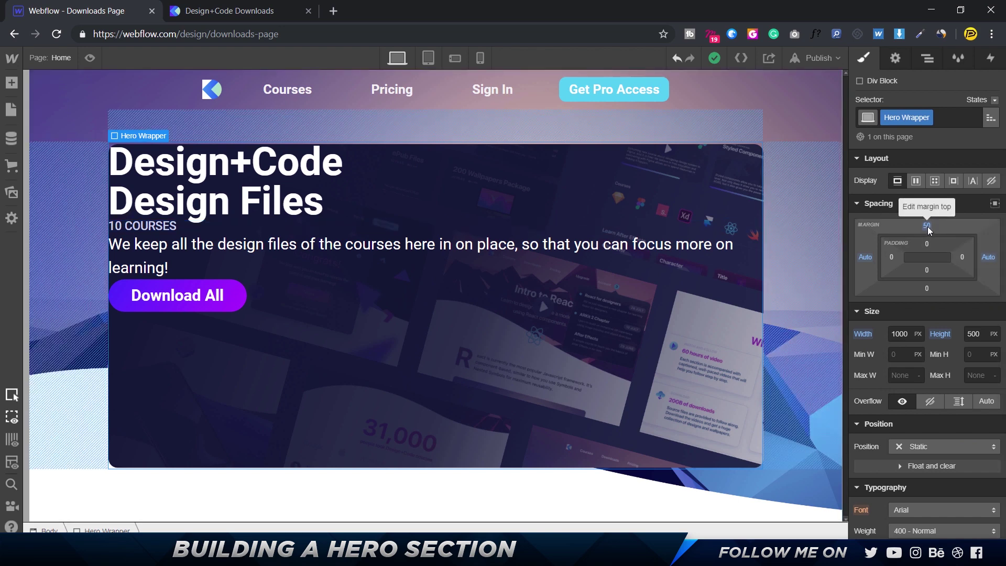
- Set the Hero Wrapper's padding in Webflow to 50 px on all four sides
left_click(927, 244)
type("50")
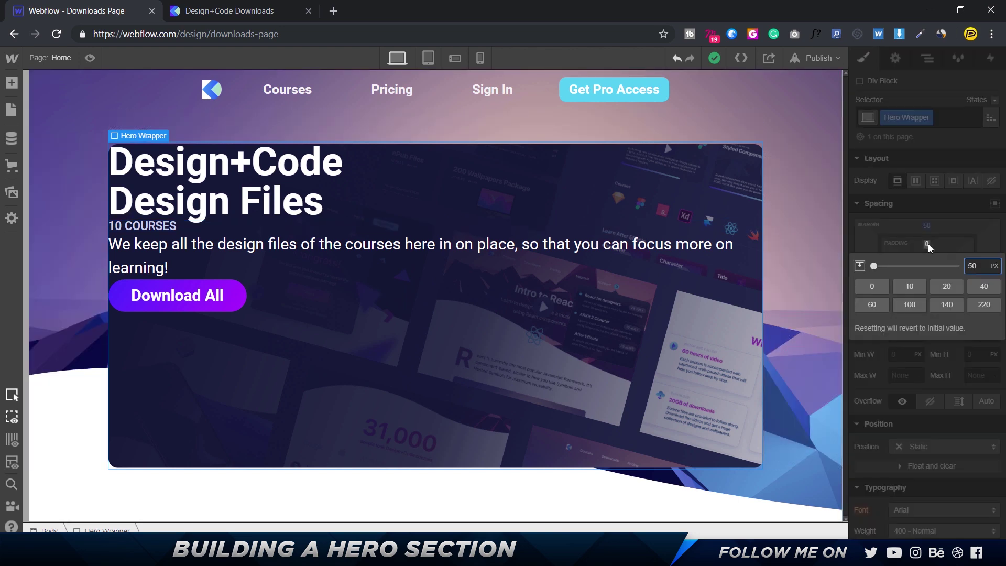
key("Return")
left_click(892, 256)
type("50")
key("Return")
left_click(928, 272)
type("50")
key("Return")
left_click(962, 257)
type("50")
key("Return")
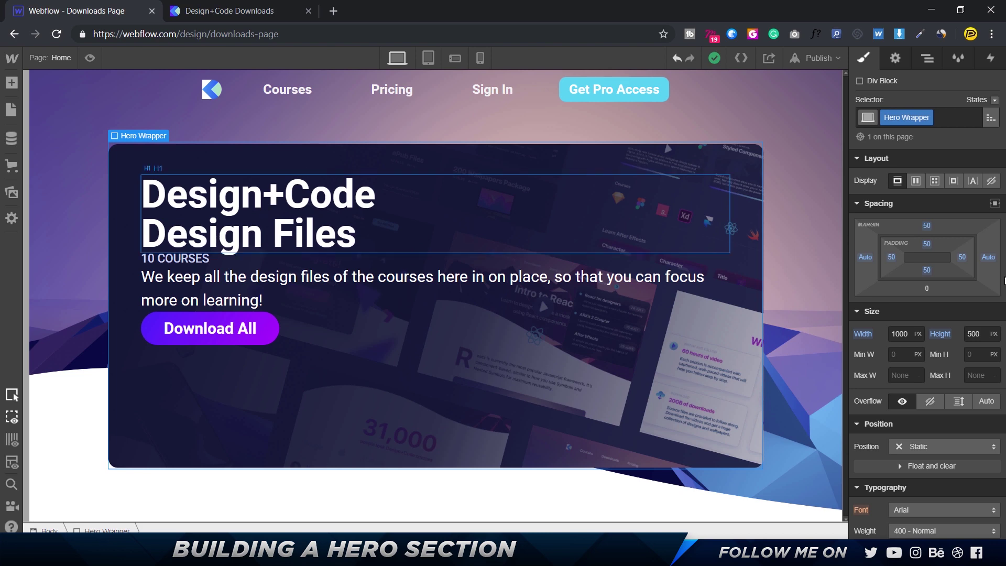
- Make the Hero Wrapper a vertical flex container with its children aligned to the start and justified with space between
left_click(918, 182)
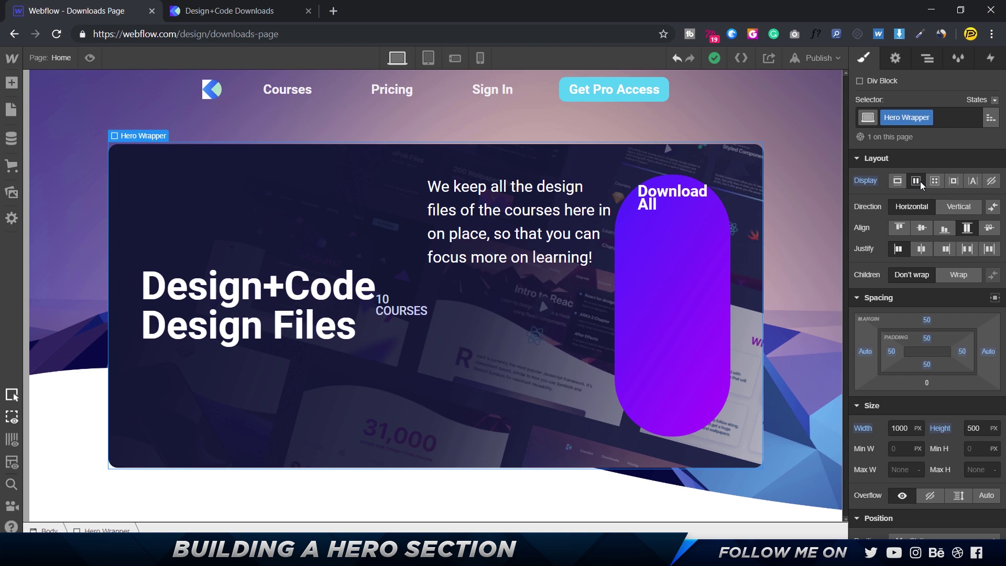
left_click(957, 208)
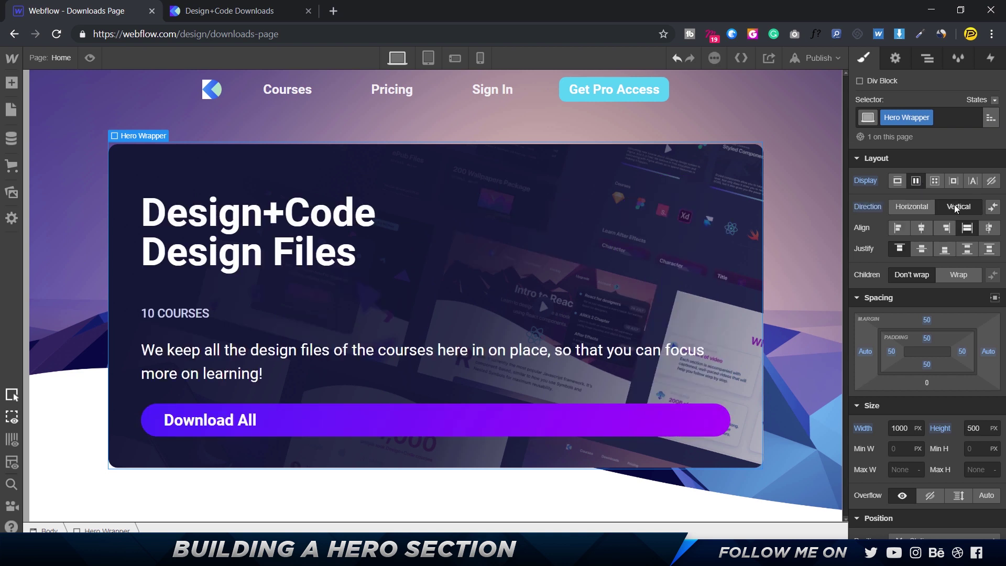
left_click(902, 229)
left_click(969, 249)
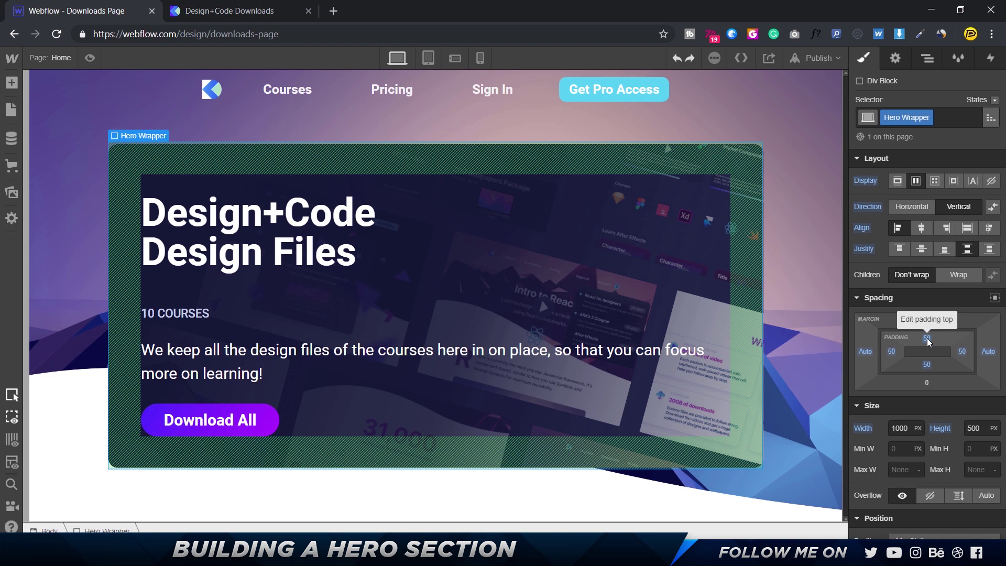
- Set the H1 title's top and bottom margins to 0
left_click(251, 228)
left_click(932, 292)
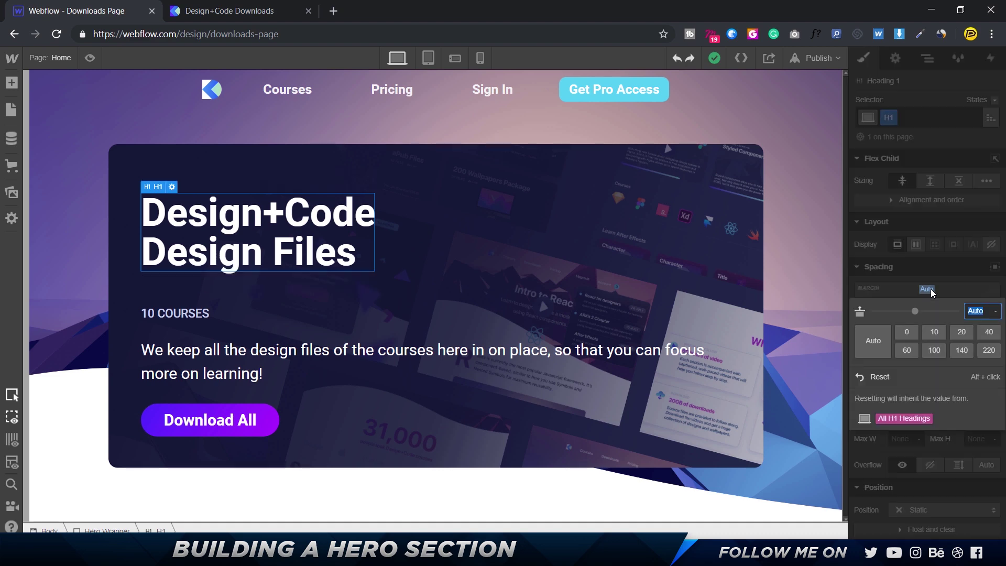
left_click(907, 332)
left_click(940, 275)
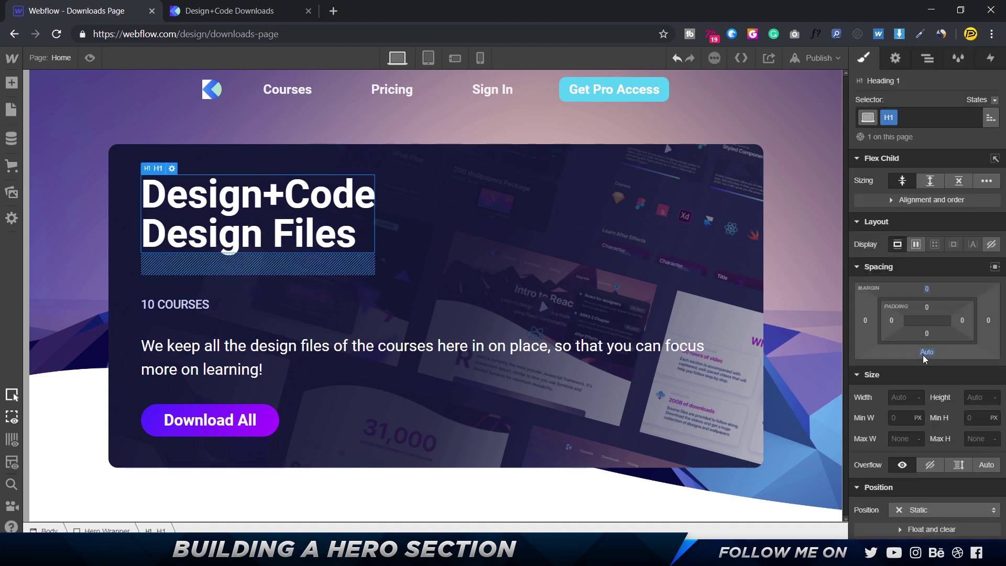
left_click(928, 355)
left_click(906, 395)
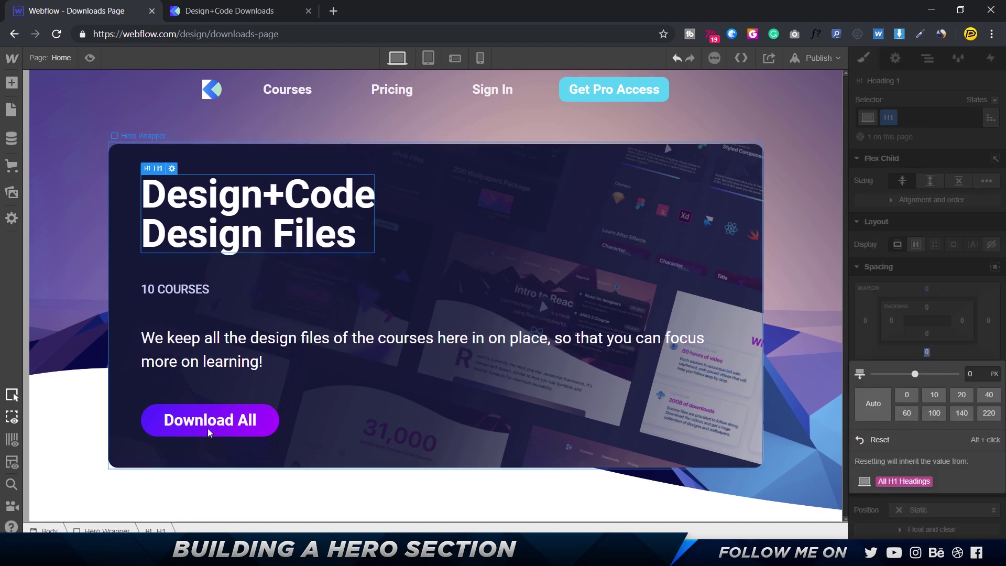
- Compare the title and label spacing with the Figma design, then undo the H1 margin changes and the Hero Wrapper's flex layout in Webflow
left_click(181, 289)
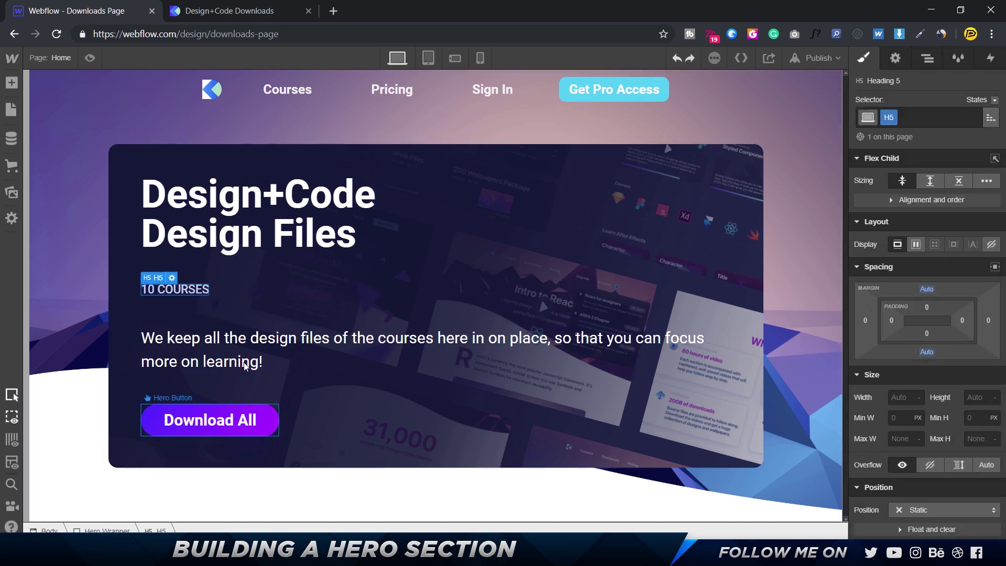
left_click(265, 191)
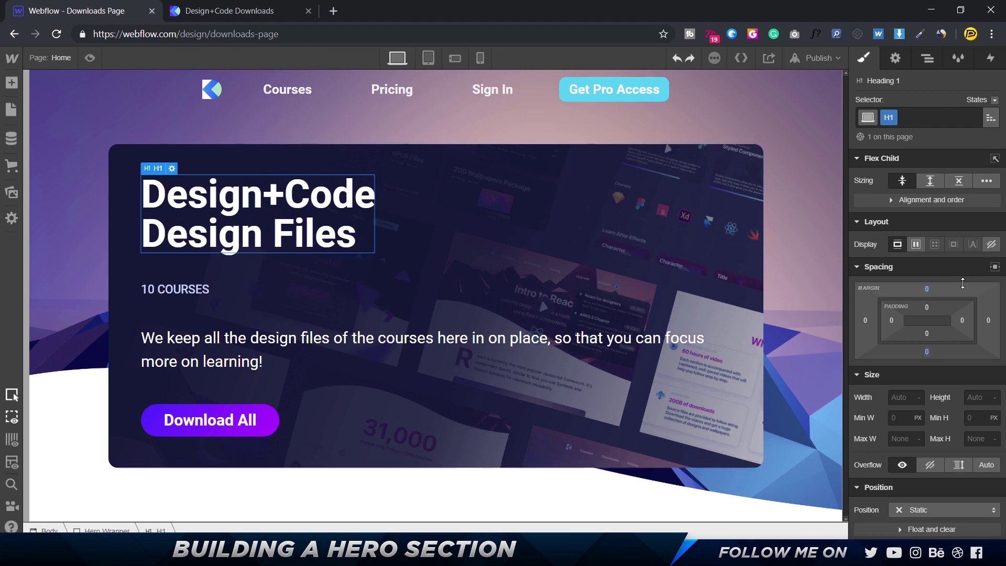
key("alt+Tab")
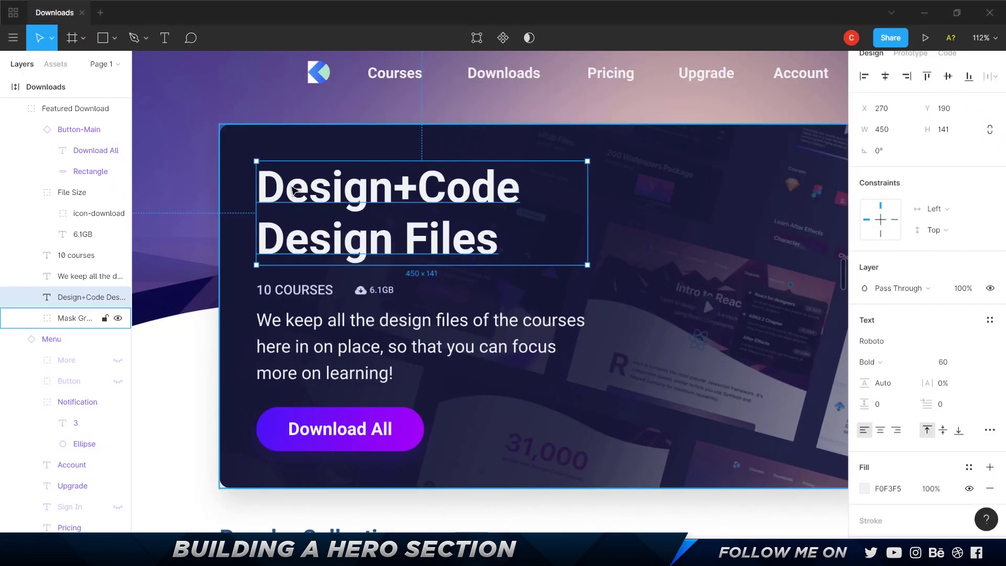
key("alt+Tab")
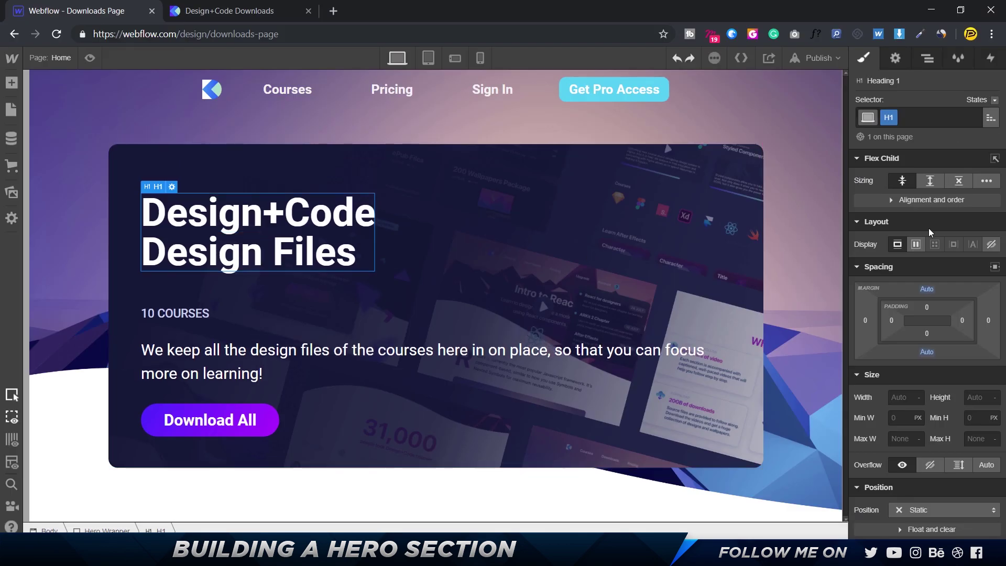
key("ctrl+z")
- Switch to Figma and examine the vertical gap between the Design+Code Design Files title and the 10 COURSES label
key("alt+Tab")
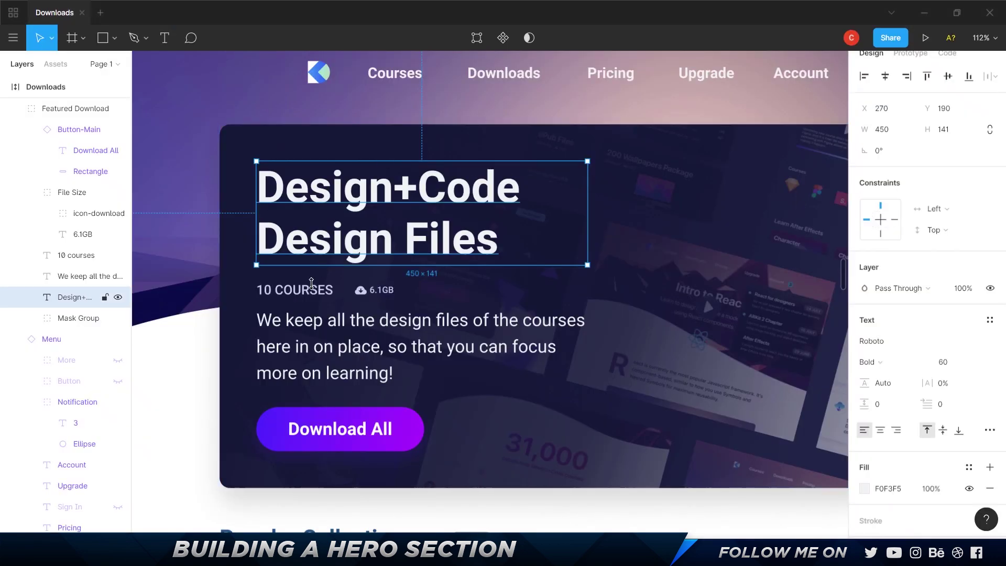
key("alt")
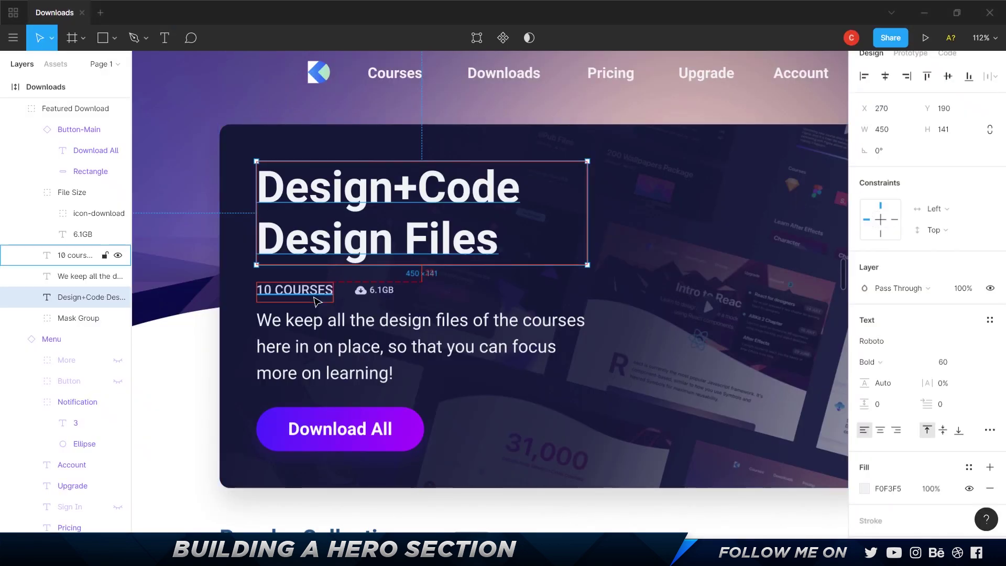
scroll(317, 301, "up", 5)
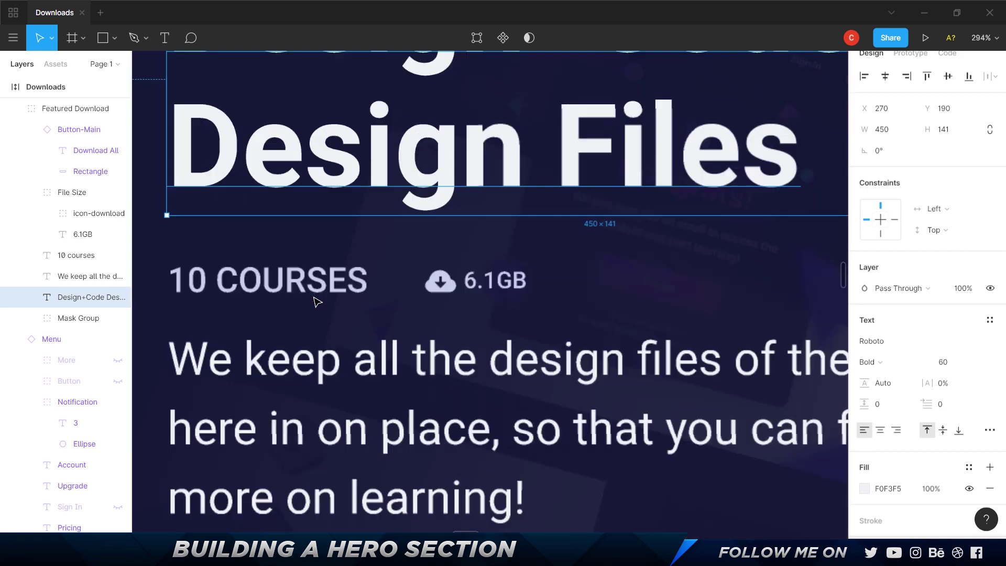
- Switch back to Webflow and set the H1 title's bottom margin to 24 px
key("alt+Tab")
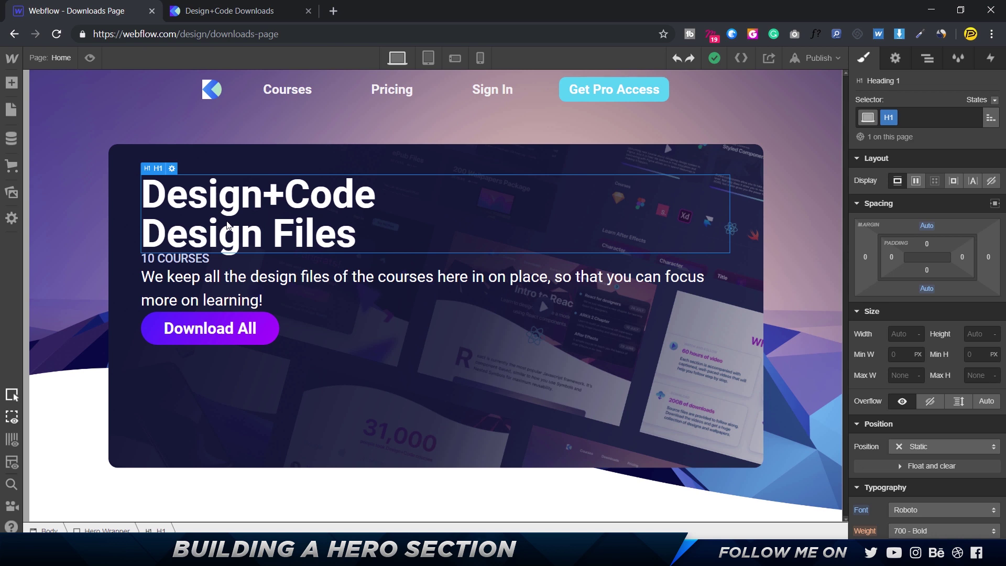
left_click(928, 289)
type("24")
key("Return")
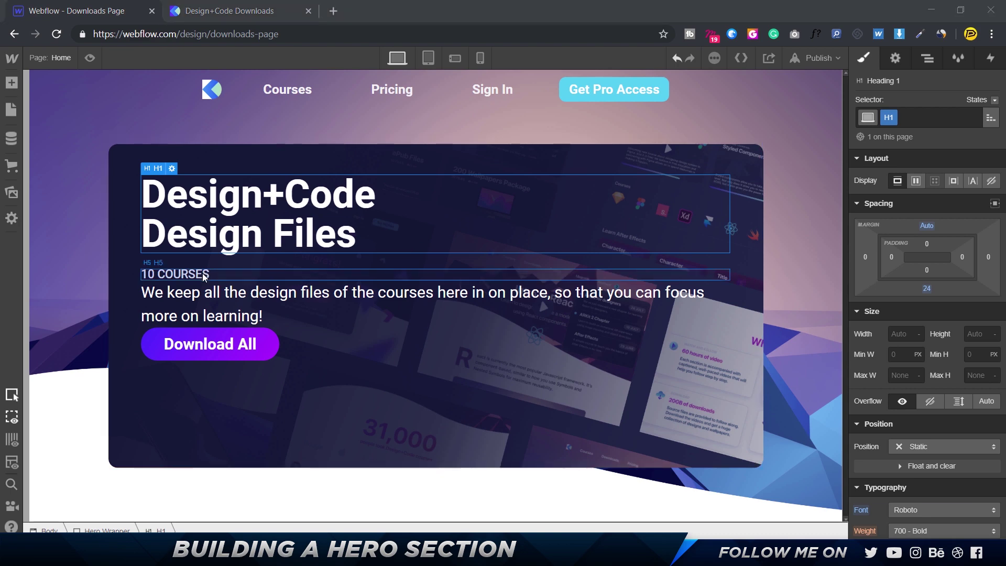
- Switch to Figma and examine the gap between the 10 COURSES label and the paragraph below it
key("alt+Tab")
scroll(404, 313, "down", 3)
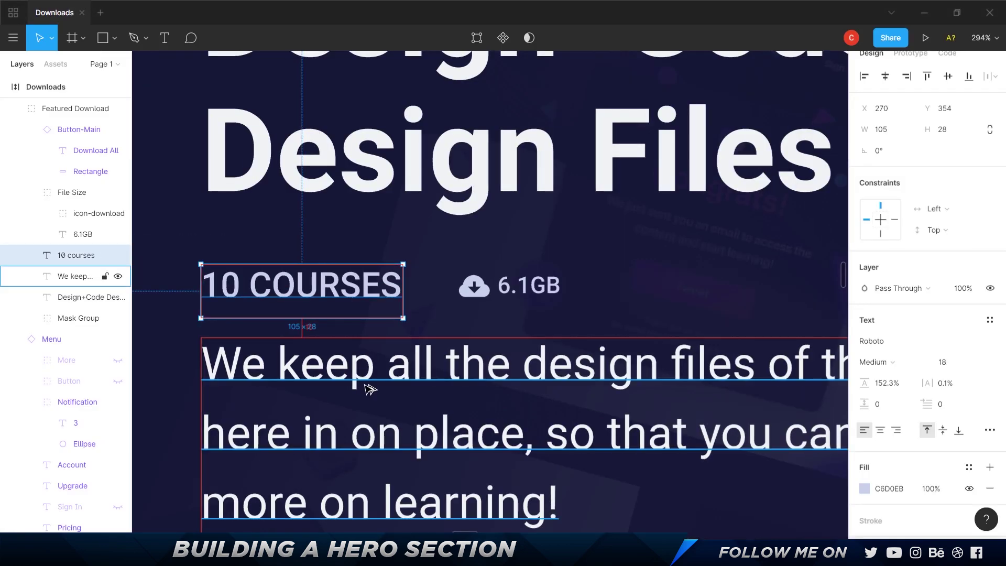
scroll(371, 386, "up", 6)
scroll(392, 413, "down", 5)
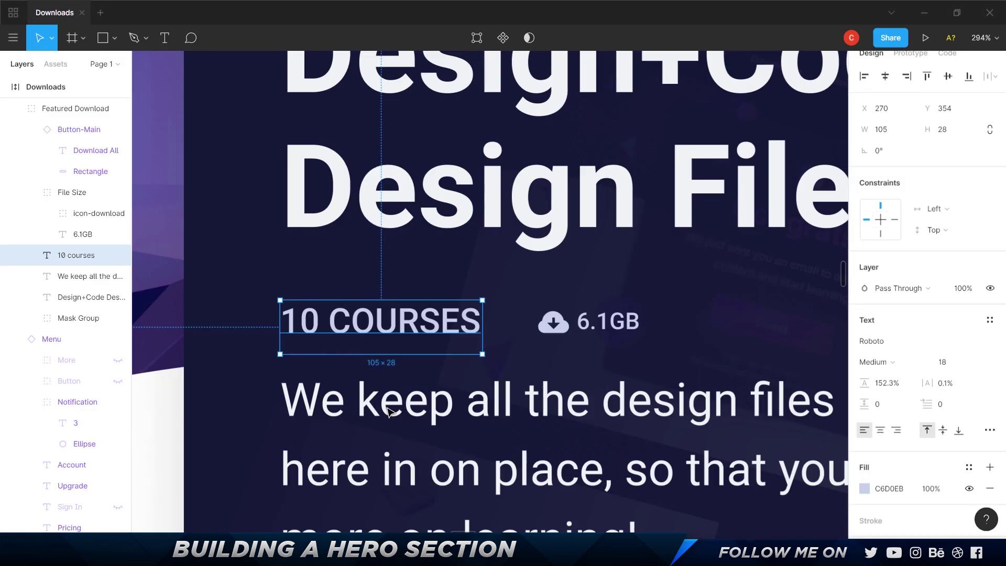
- In Webflow, set the 10 COURSES H5 heading's bottom margin to 16 px and its top margin to 0
key("alt+Tab")
left_click(534, 304)
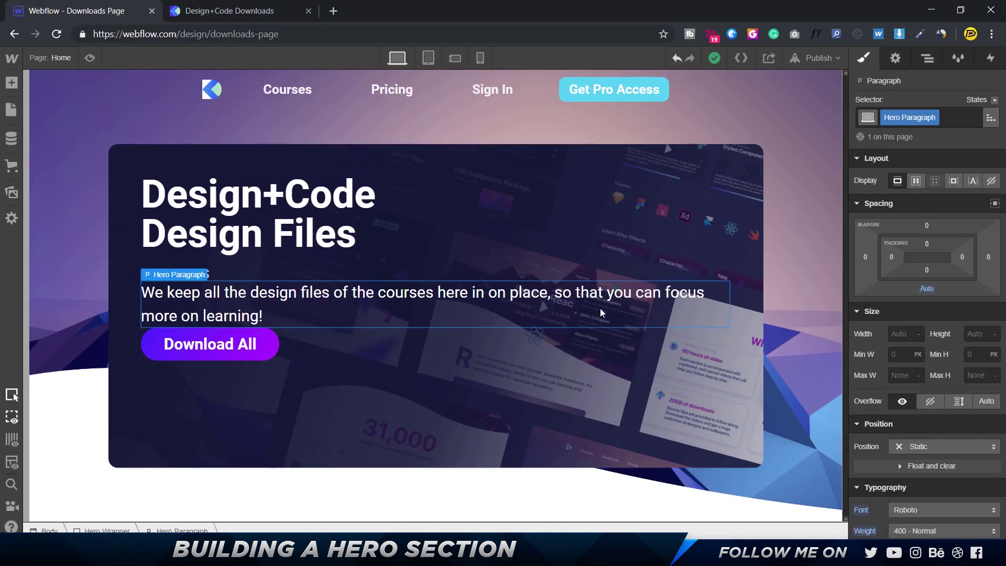
left_click(155, 263)
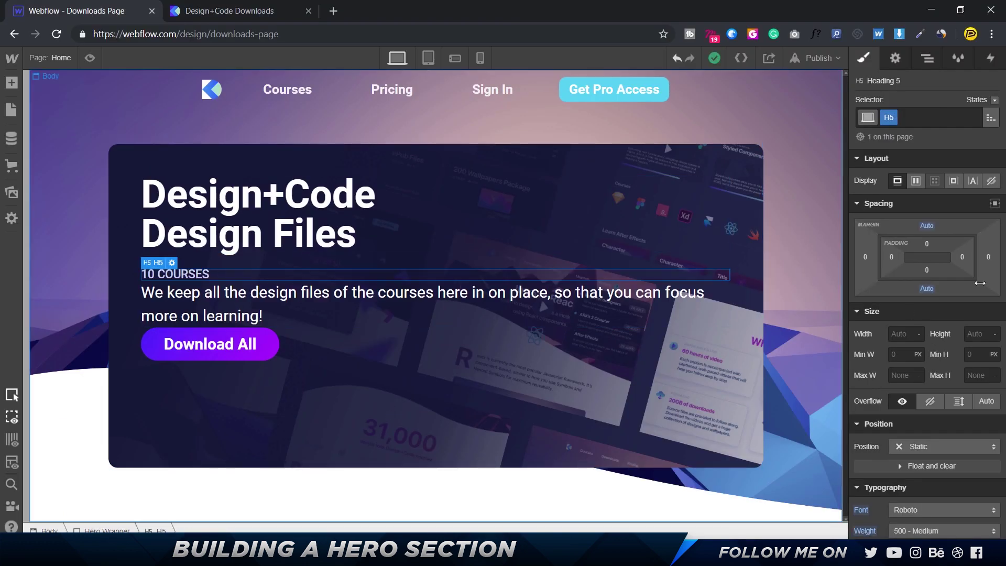
left_click(928, 288)
type("16")
key("Return")
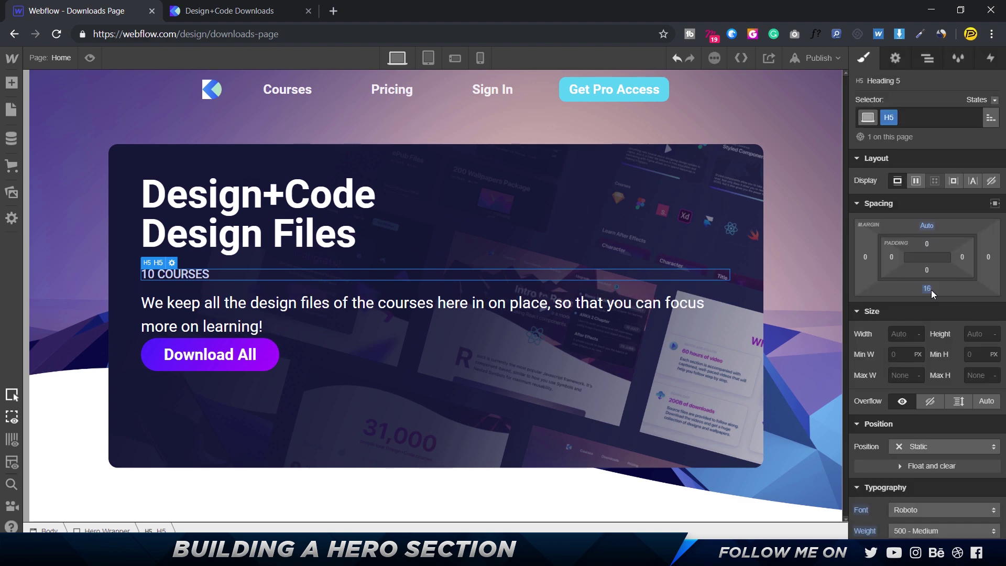
left_click(929, 227)
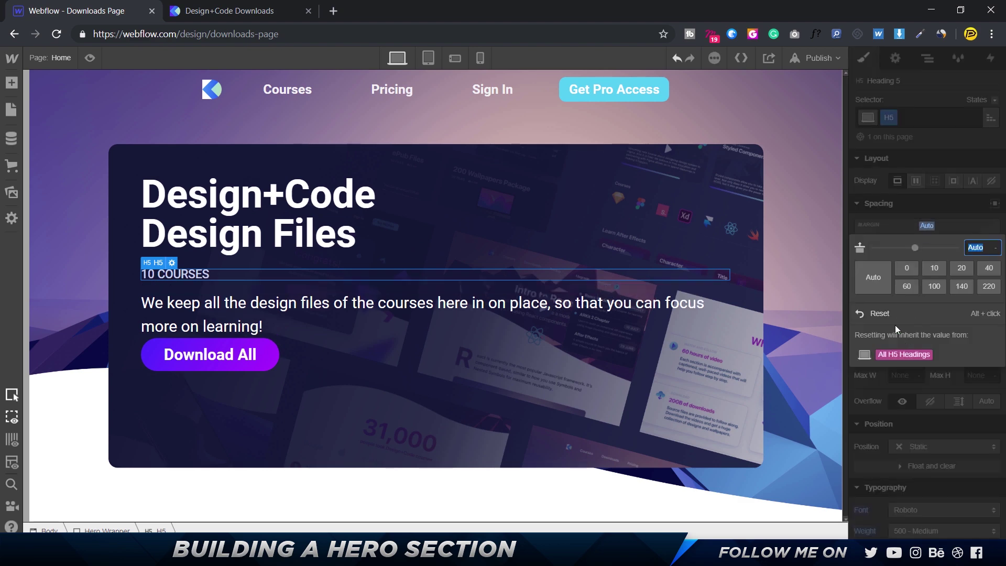
left_click(907, 268)
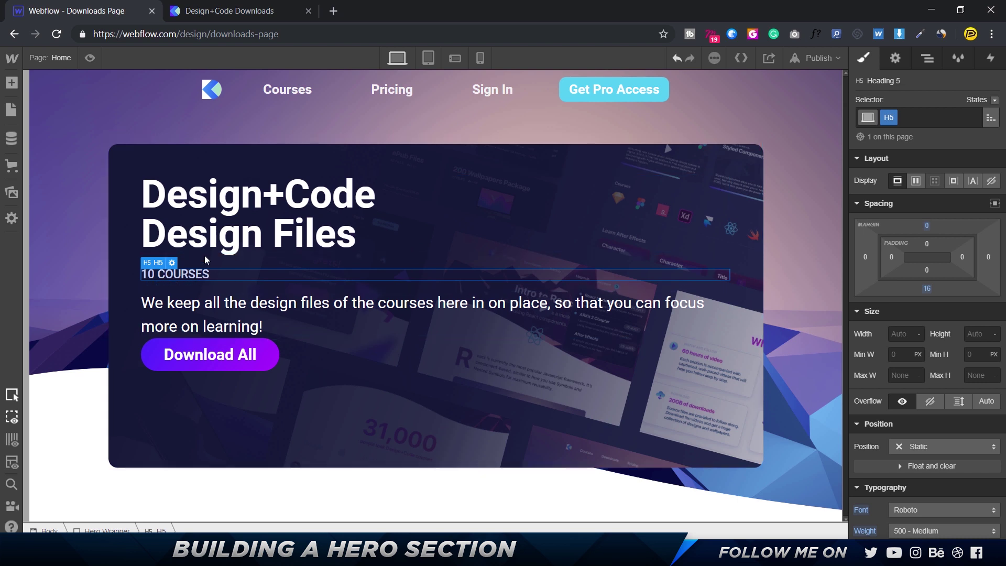
- Check the H1's margins in Webflow, then select the paragraph in Figma and examine its spacing to the Download All button
left_click(213, 228)
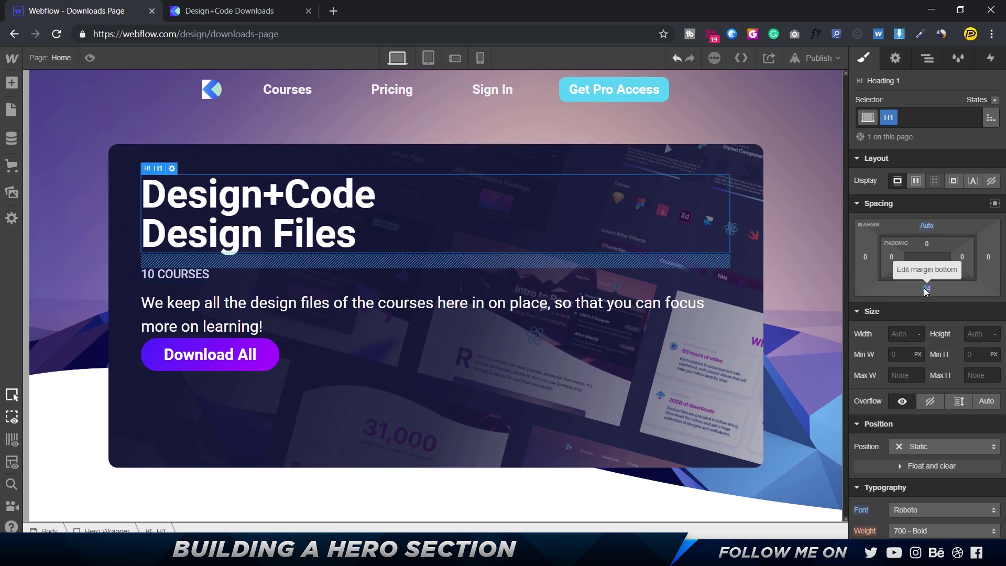
left_click(204, 305)
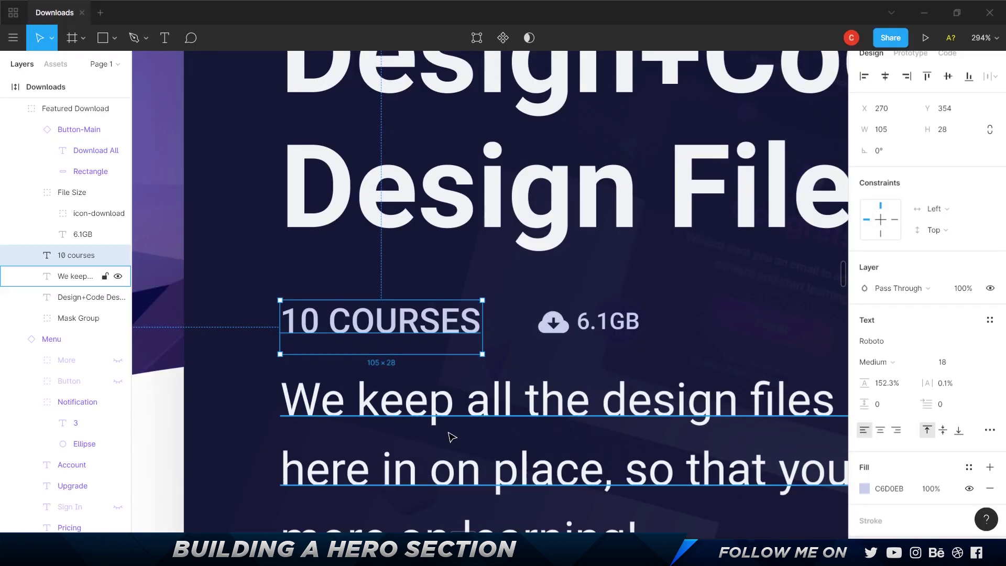
scroll(457, 419, "down", 3)
left_click(469, 325)
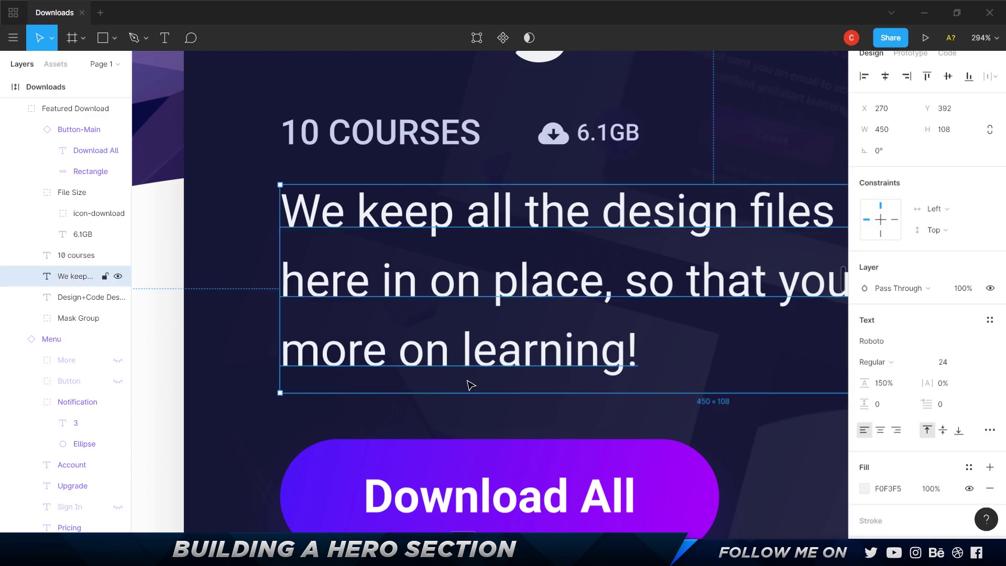
- Switch back to Webflow and set the Hero Paragraph's bottom margin to 24 px
key("alt+Tab")
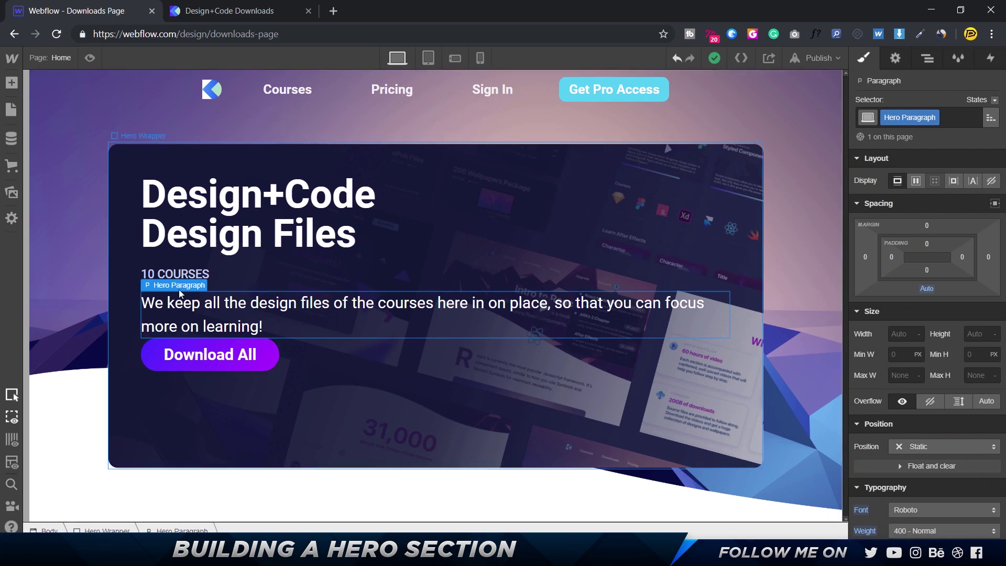
left_click(248, 233)
left_click(249, 318)
left_click(927, 288)
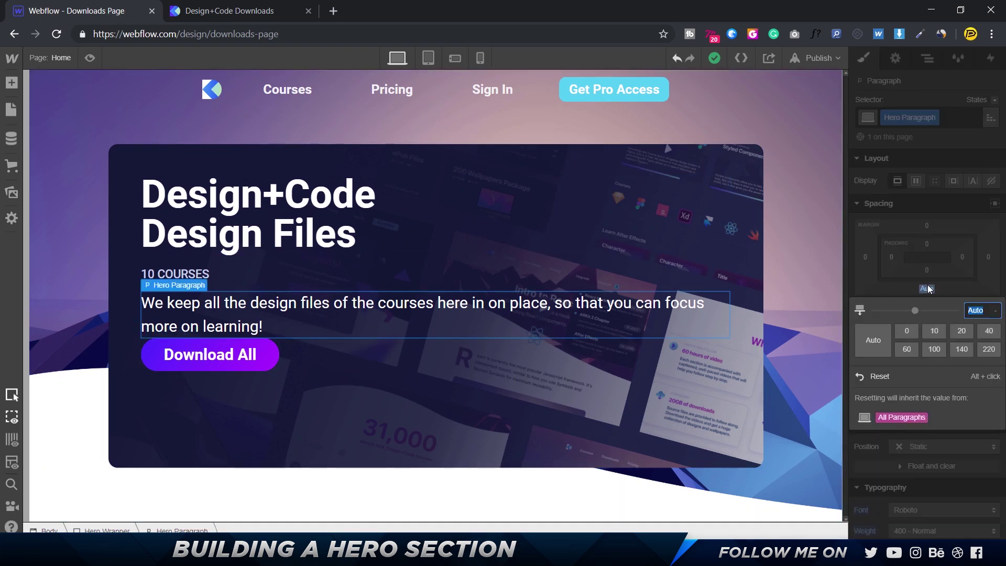
type("2")
key("Return")
- Compare the hero card with the Figma design, then reset the Hero Wrapper's height in Webflow to Auto
key("alt+Tab")
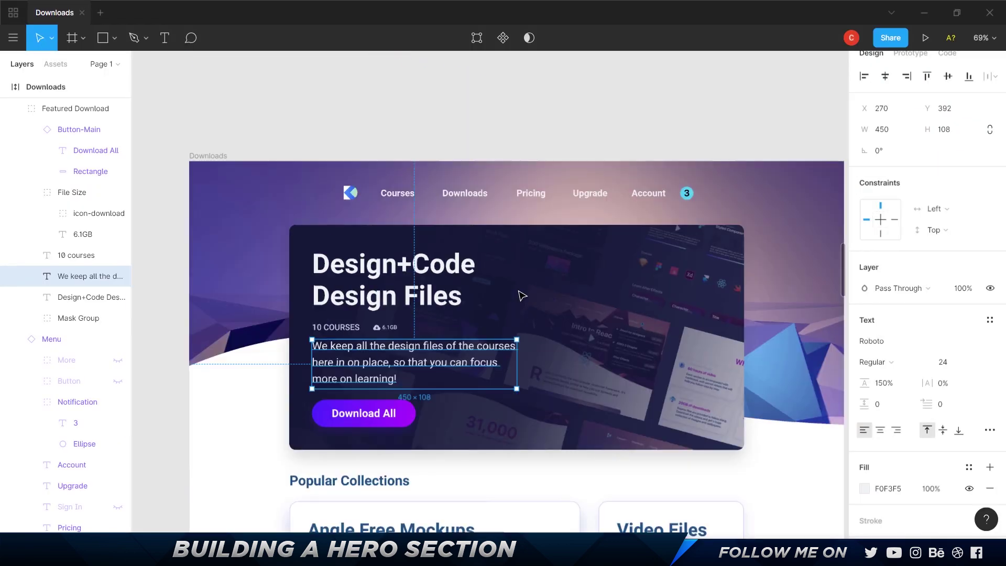
key("alt+Tab")
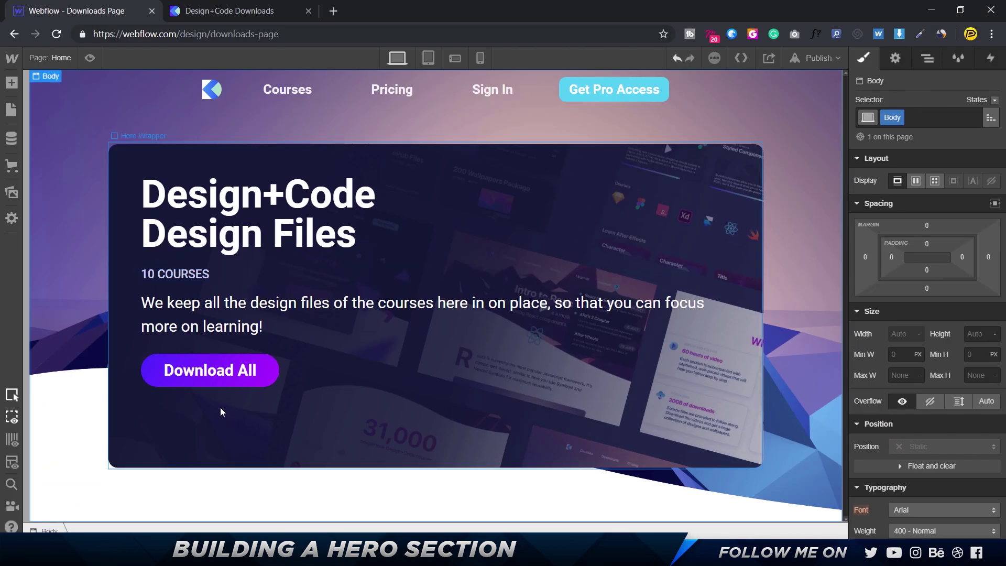
left_click(410, 379)
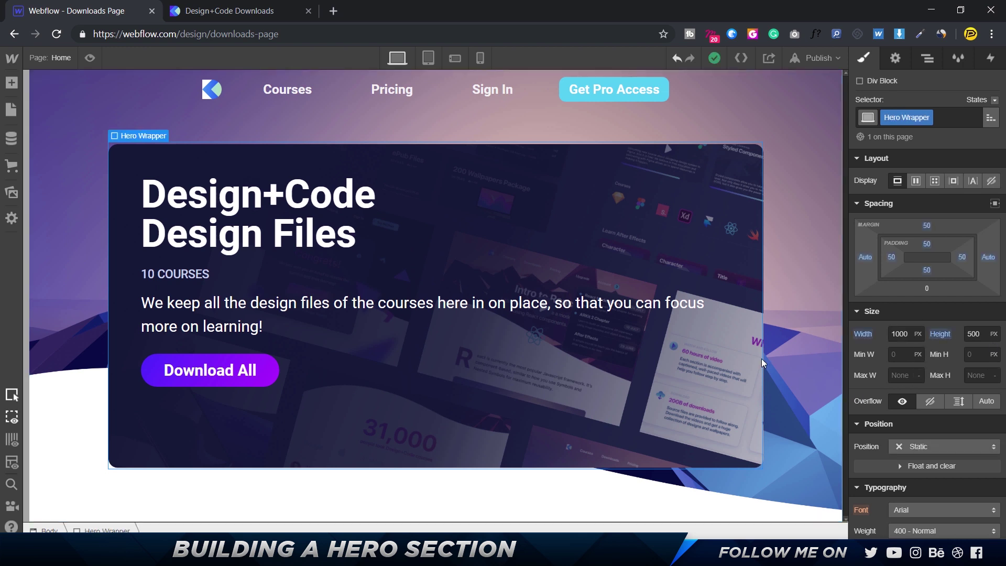
left_click(982, 331)
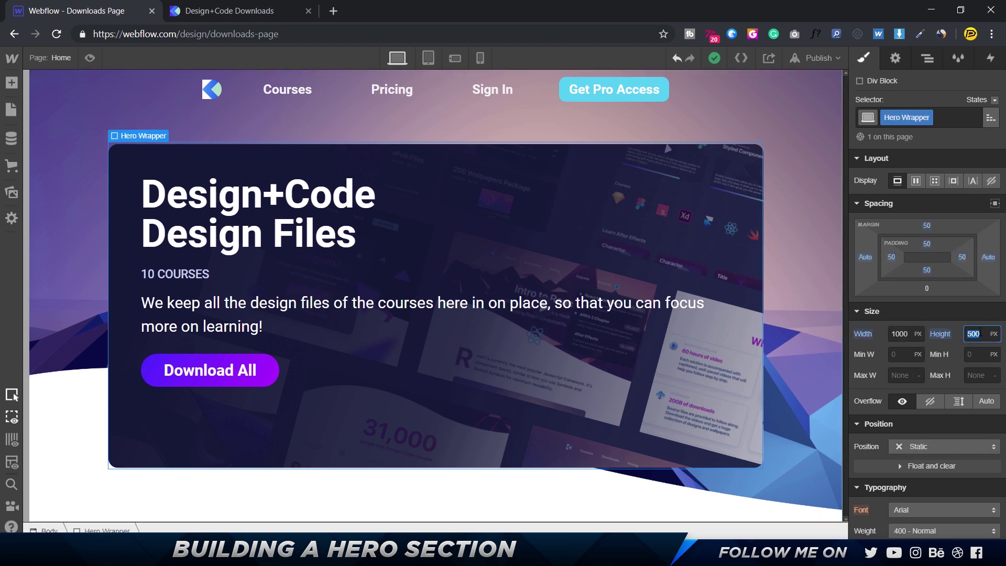
right_click(939, 336)
left_click(946, 333)
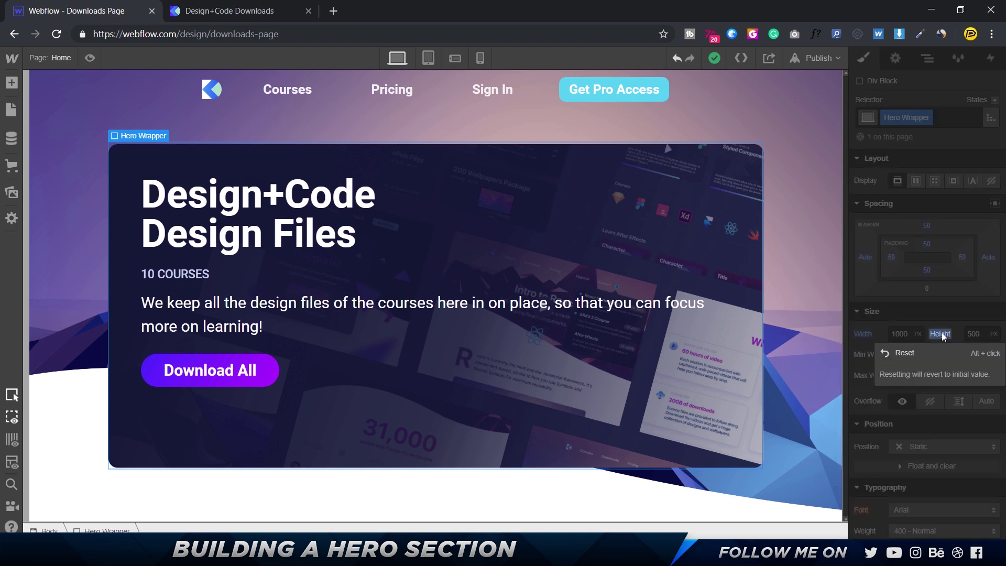
left_click(903, 351)
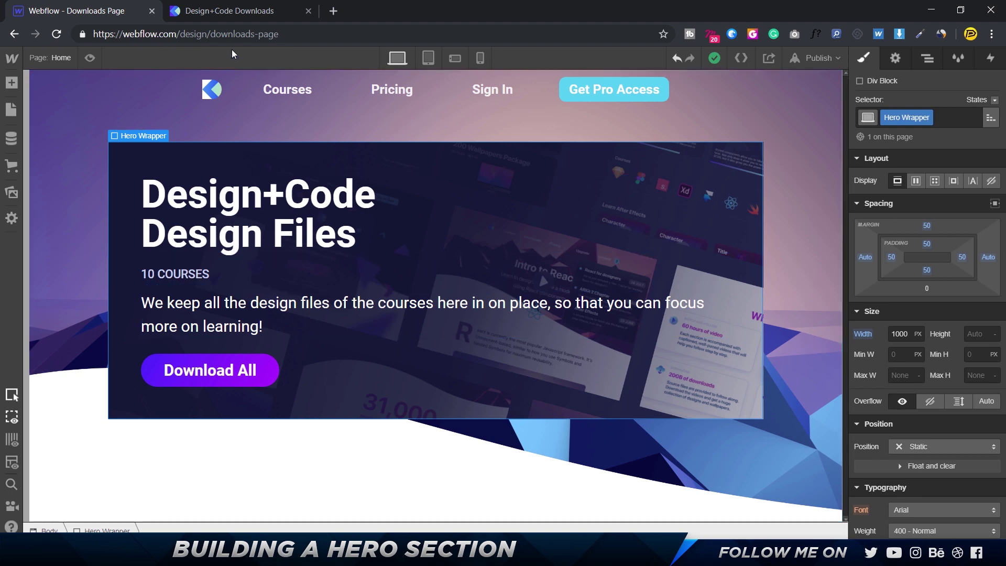
- Check the paragraph on the live Design+Code Downloads page, then set the Hero Paragraph's font weight in Webflow to 300 - Light
left_click(231, 11)
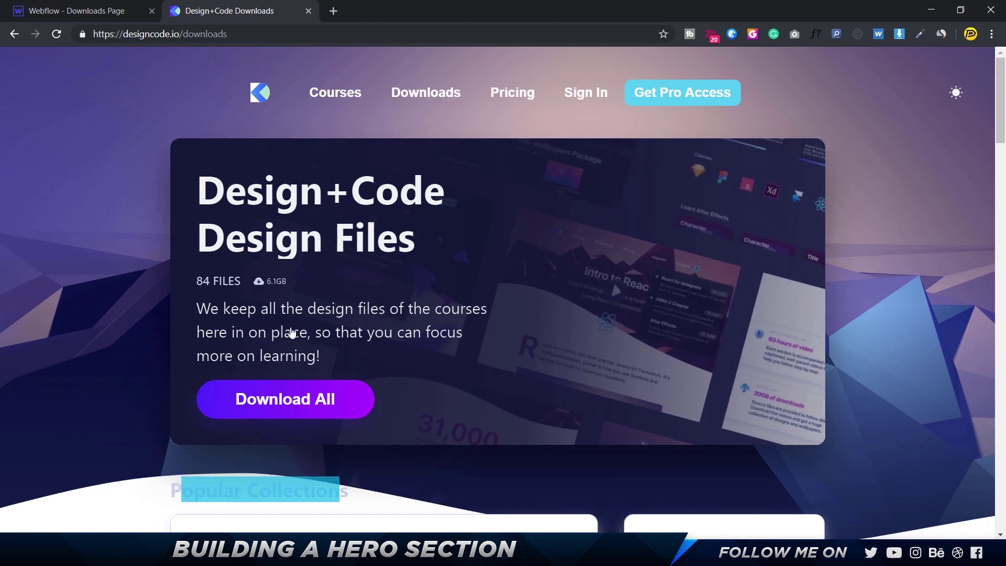
left_click(96, 14)
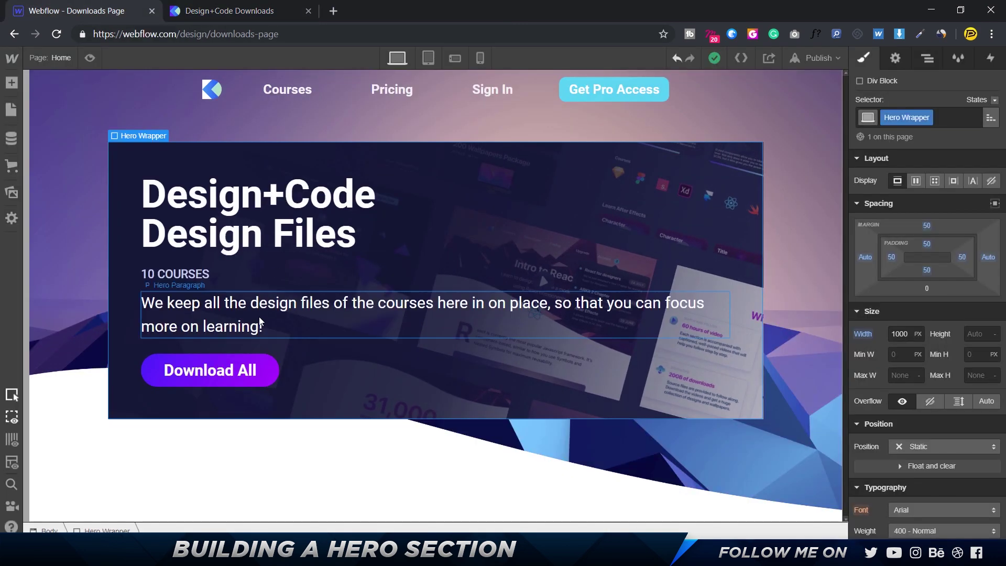
left_click(250, 322)
scroll(942, 471, "down", 3)
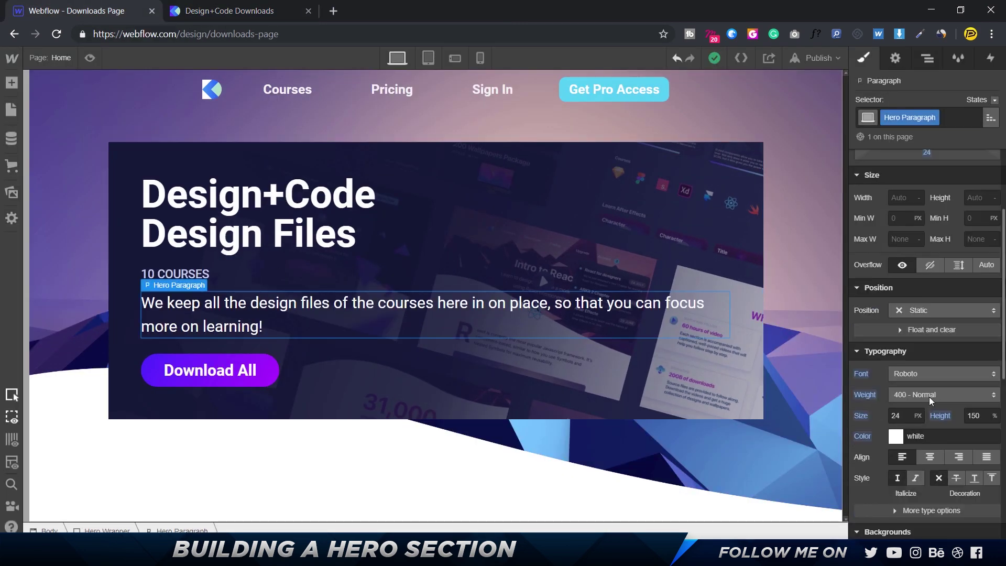
left_click(932, 394)
left_click(935, 378)
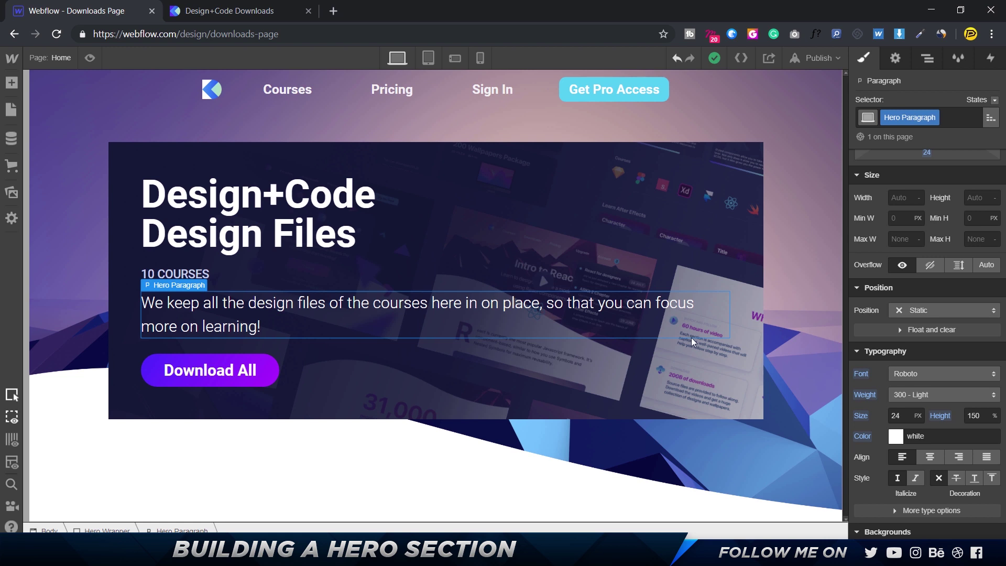
- Set the Hero Paragraph's width to 450 px so its line breaks match the live Design+Code Downloads page
left_click(903, 197)
type("400px")
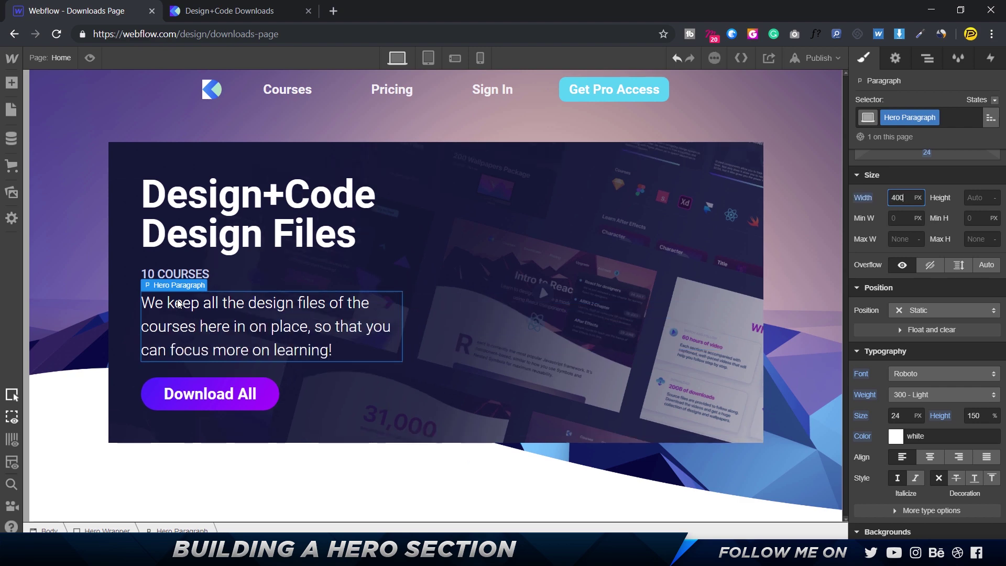
left_click(231, 10)
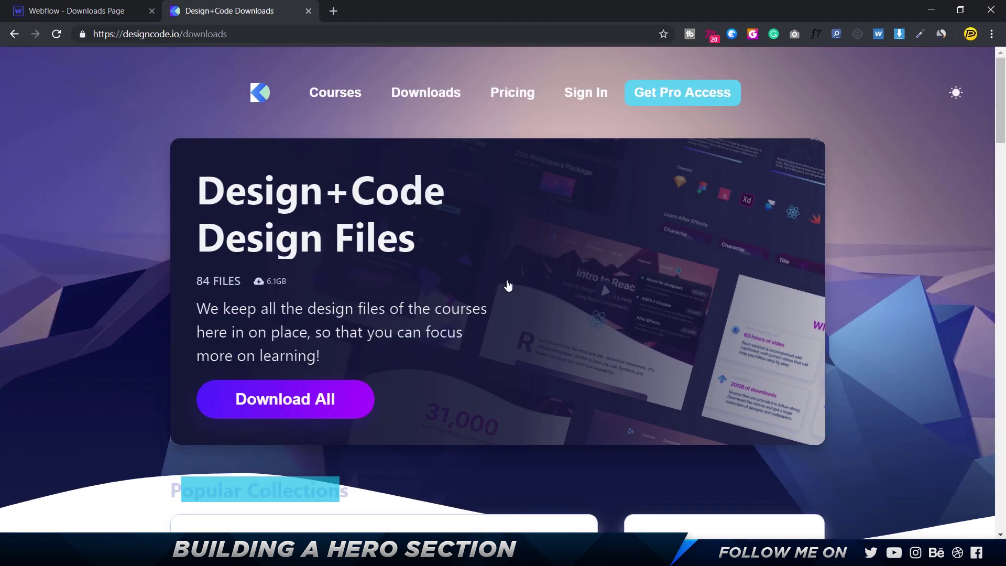
left_click(83, 11)
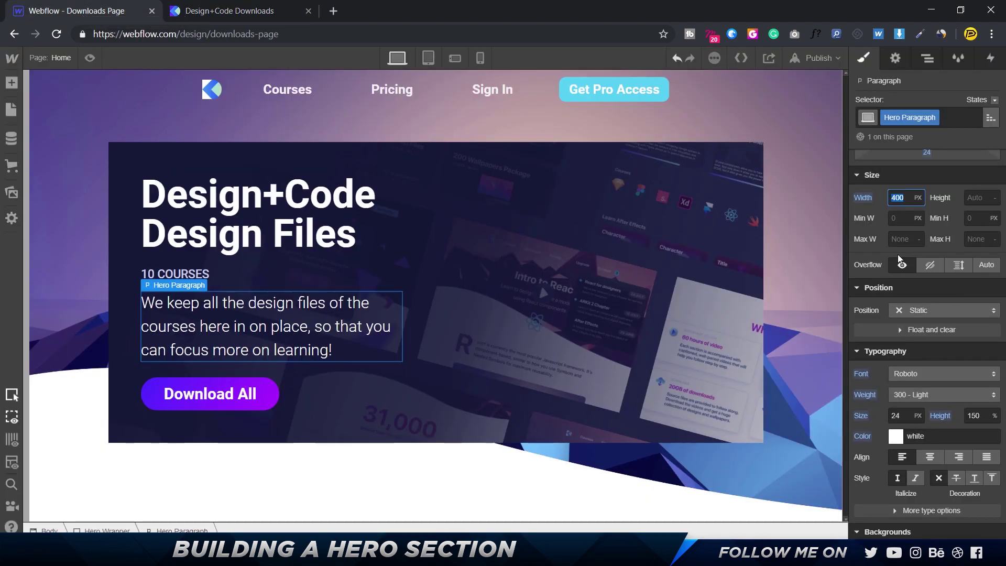
type("450")
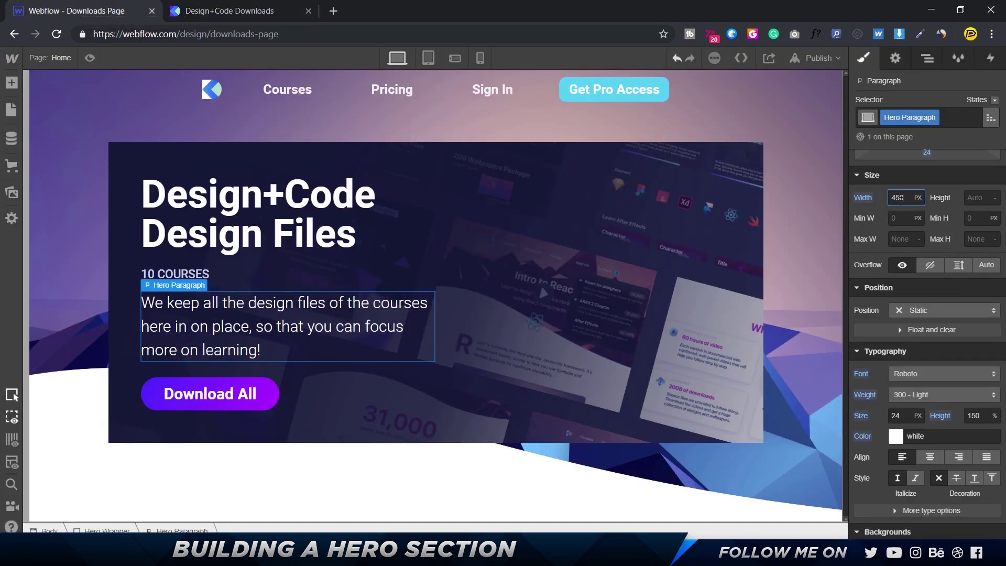
- Set the Hero Paragraph's font weight to 400 - Normal
left_click(508, 367)
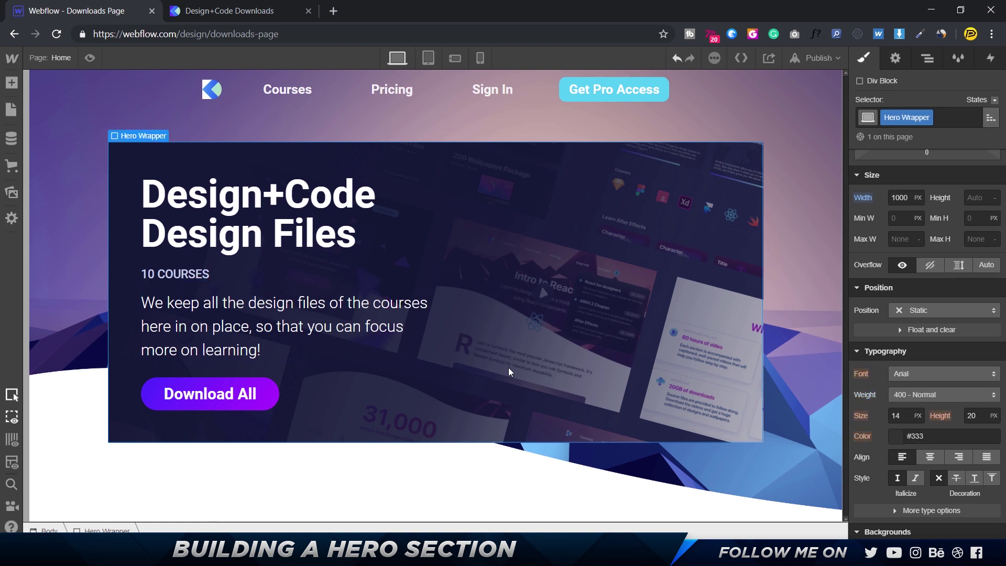
left_click(262, 348)
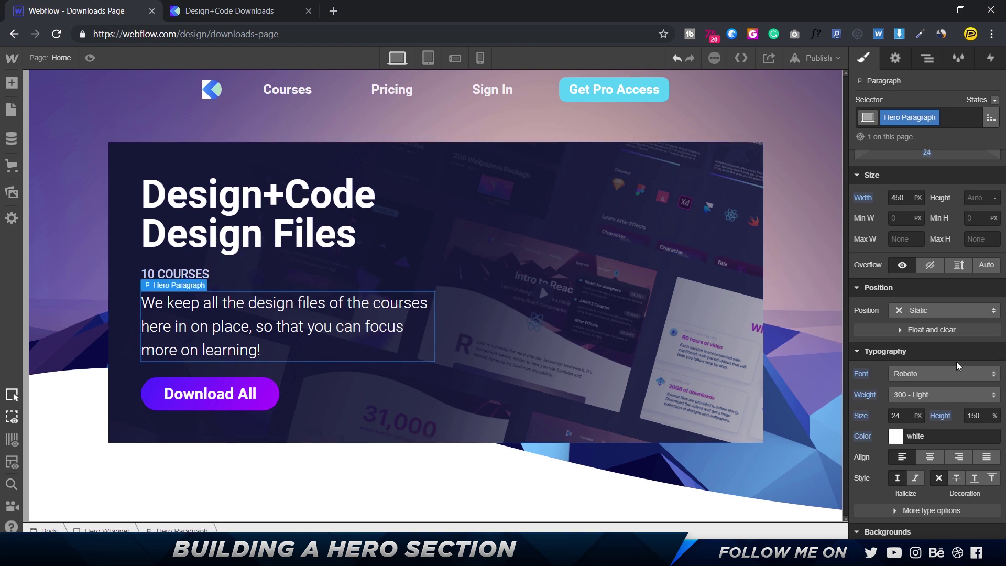
left_click(942, 395)
left_click(920, 409)
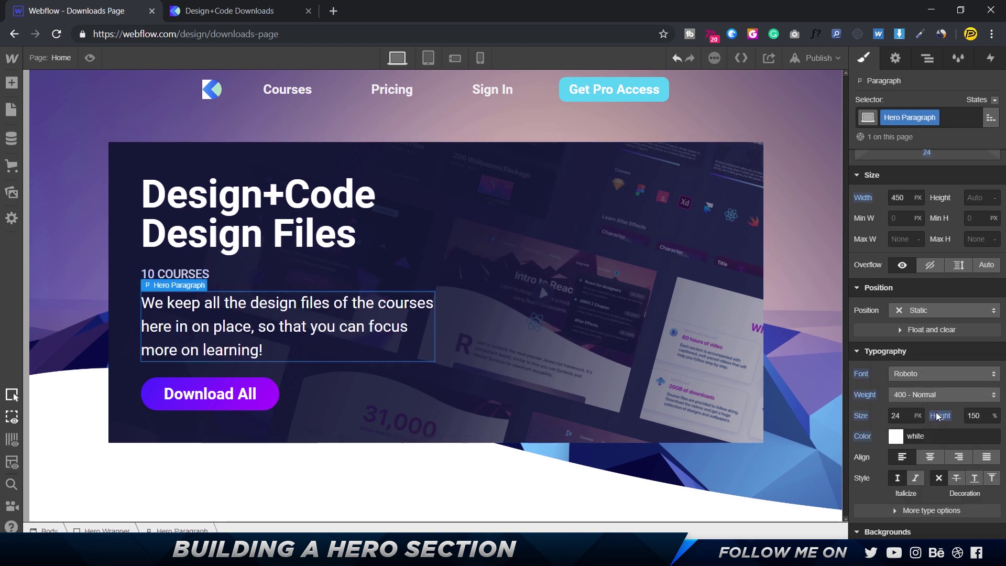
left_click(350, 435)
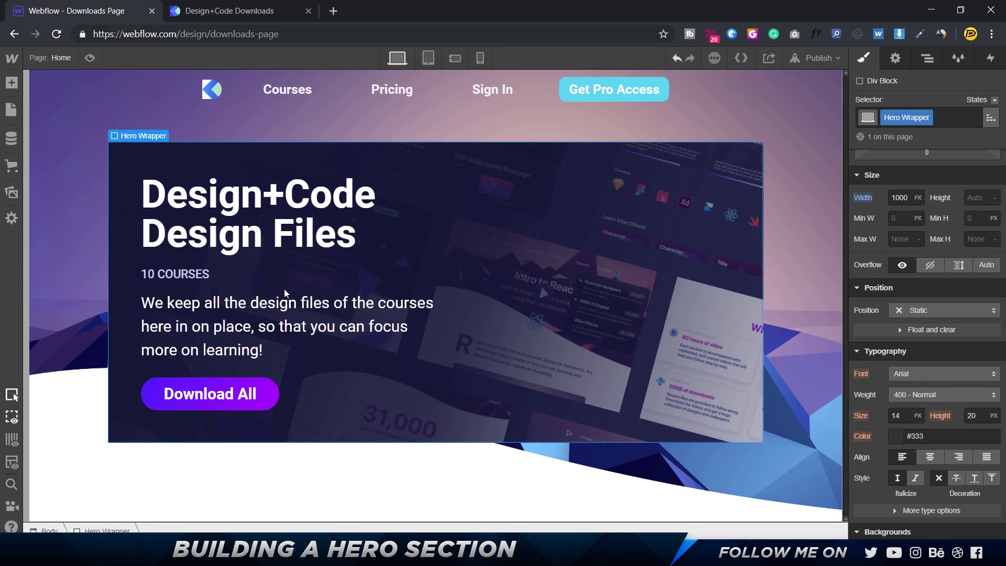
left_click(273, 314)
left_click(198, 274)
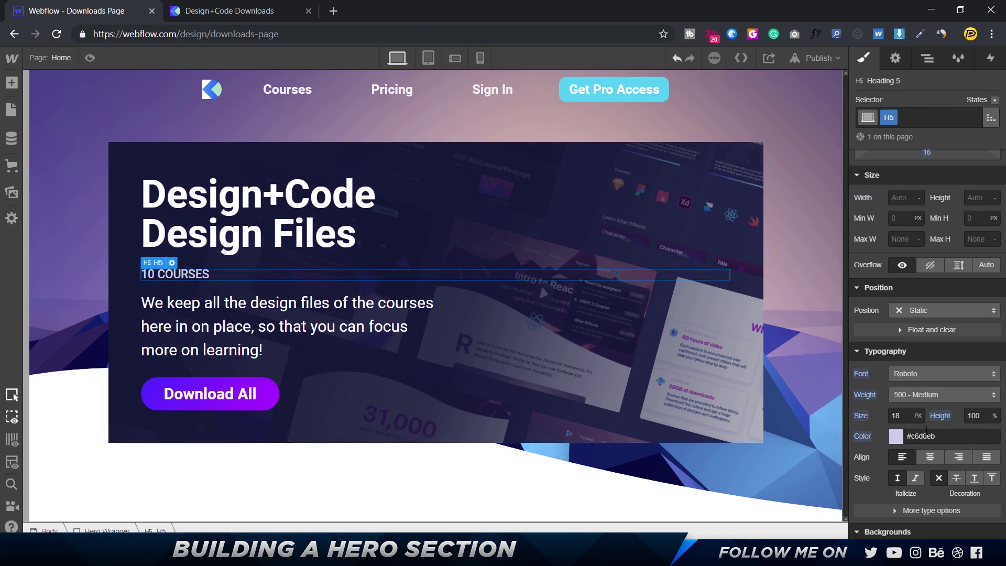
left_click(288, 330)
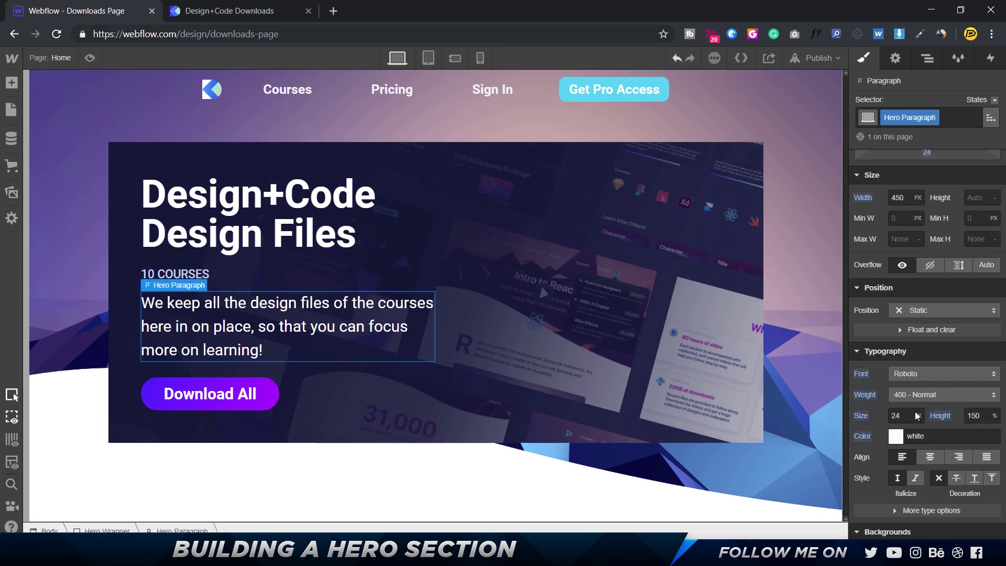
left_click(918, 436)
type("#b01eff")
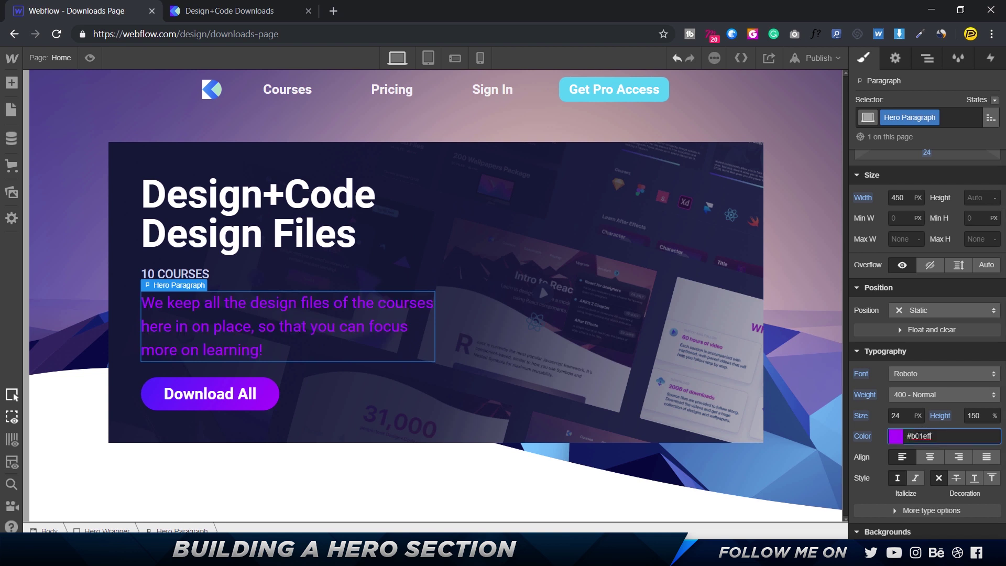
- Copy the text color #c6d0eb from the "10 COURSES" heading and apply it to the Hero Paragraph
left_click(193, 276)
left_click(934, 437)
key("ctrl+c")
left_click(288, 328)
key("ctrl+a")
key("ctrl+v")
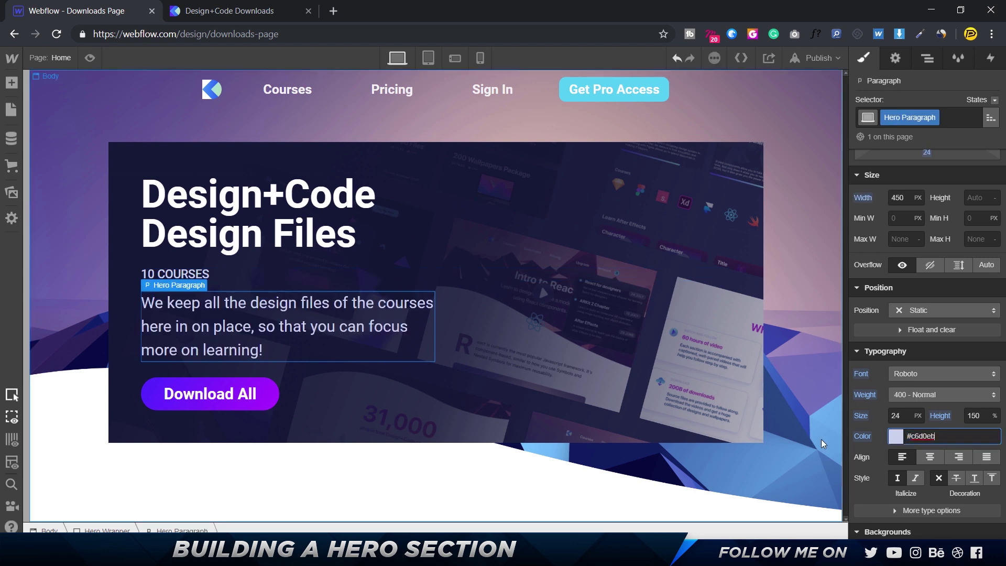
left_click(687, 216)
left_click(788, 168)
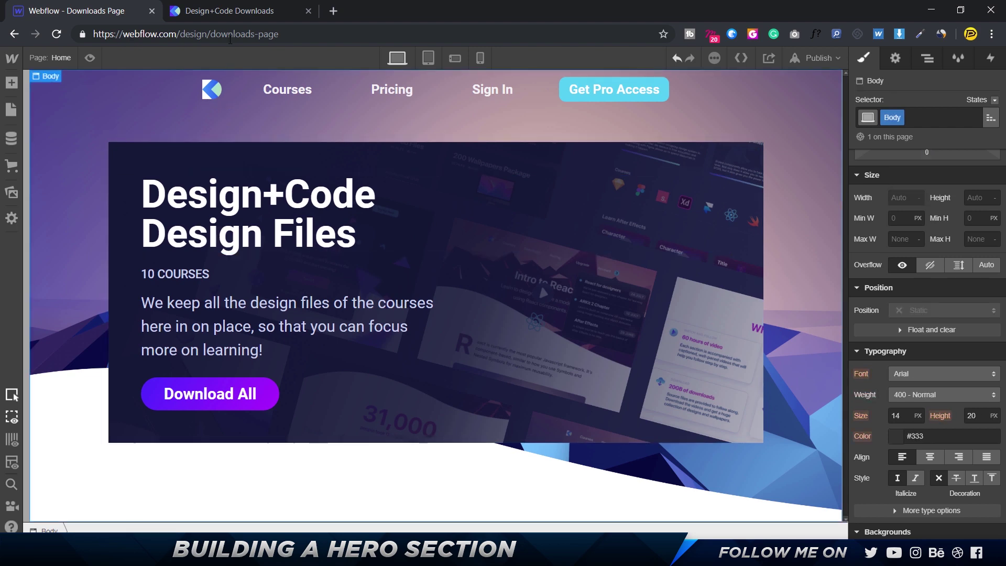
- Check the live Design+Code Downloads page, then set the Hero Wrapper's border radius in Webflow to 20 px
left_click(231, 12)
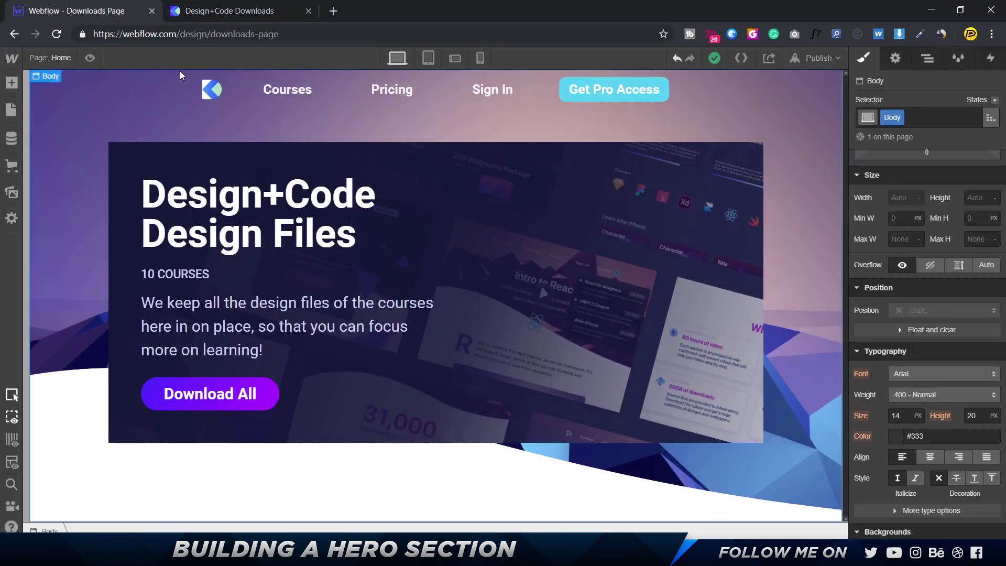
left_click(79, 11)
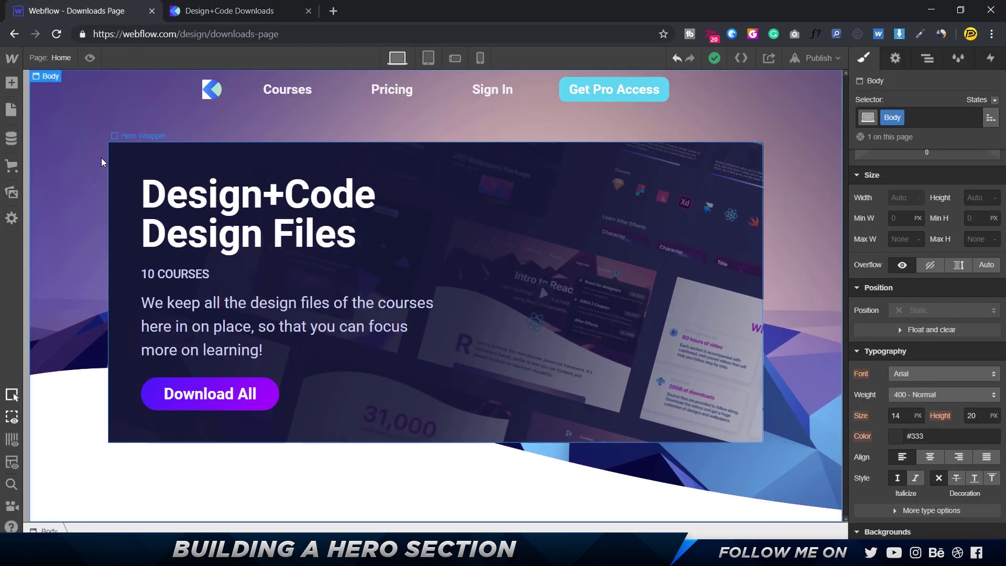
left_click(735, 190)
scroll(971, 412, "down", 10)
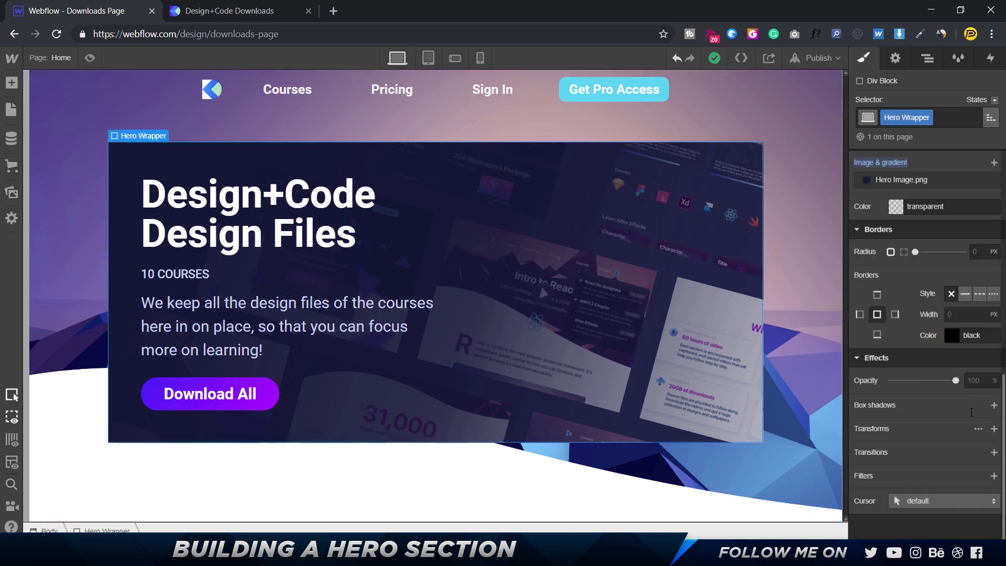
left_click_drag(916, 252, 963, 254)
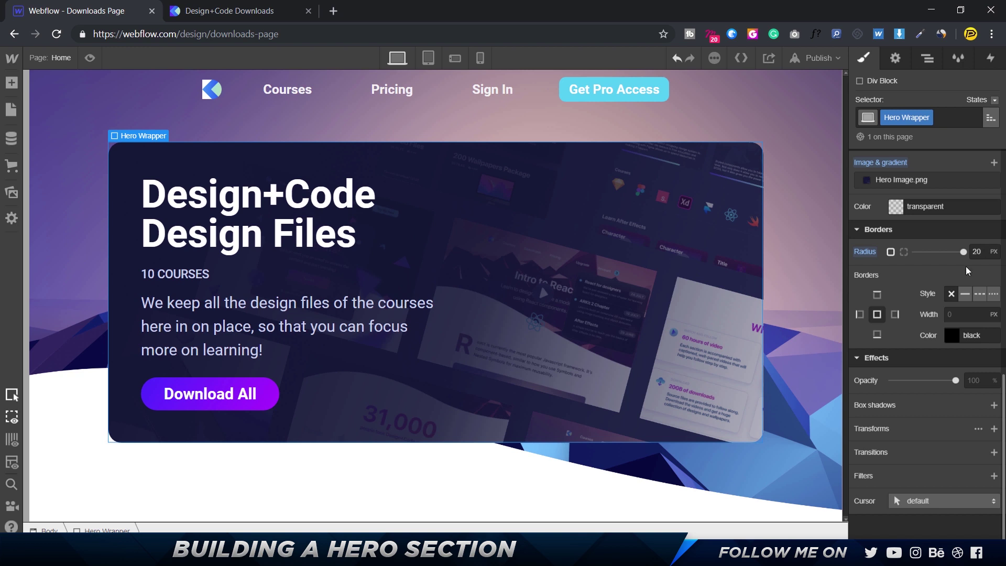
left_click(807, 292)
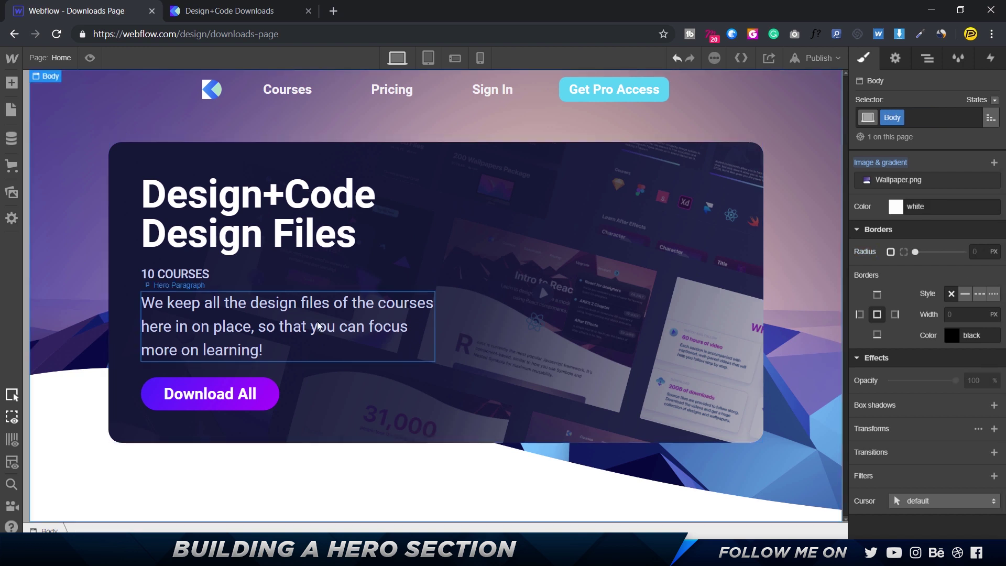
- Check the file count row on the live Downloads page, then set the "10 COURSES" H5 heading's display in Webflow to inline-block
left_click(221, 10)
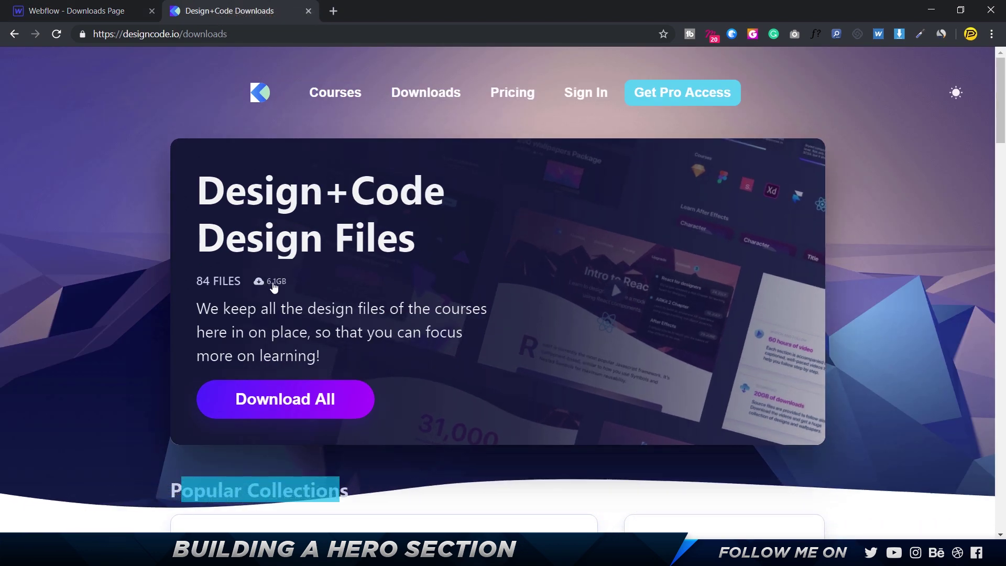
left_click(84, 11)
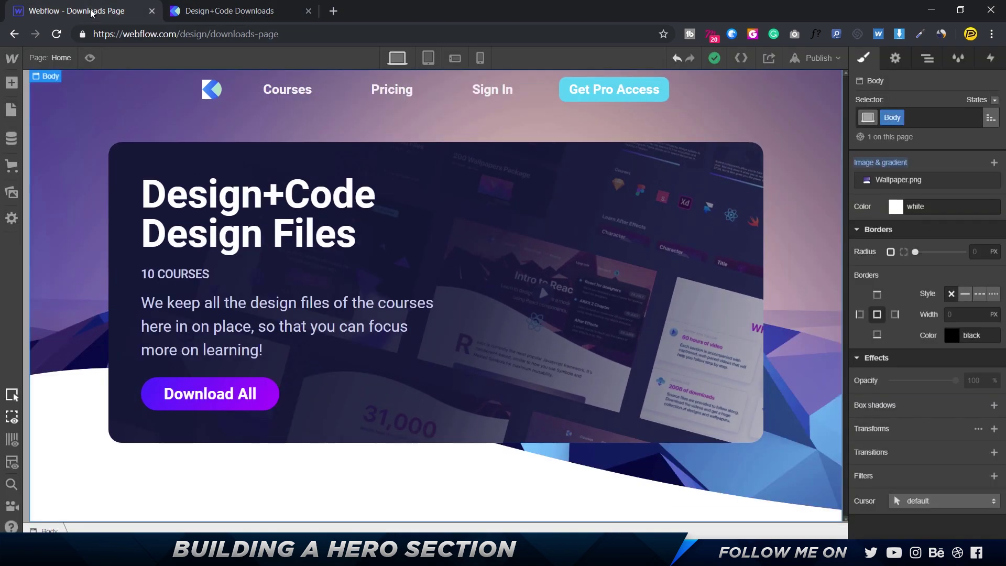
left_click(200, 279)
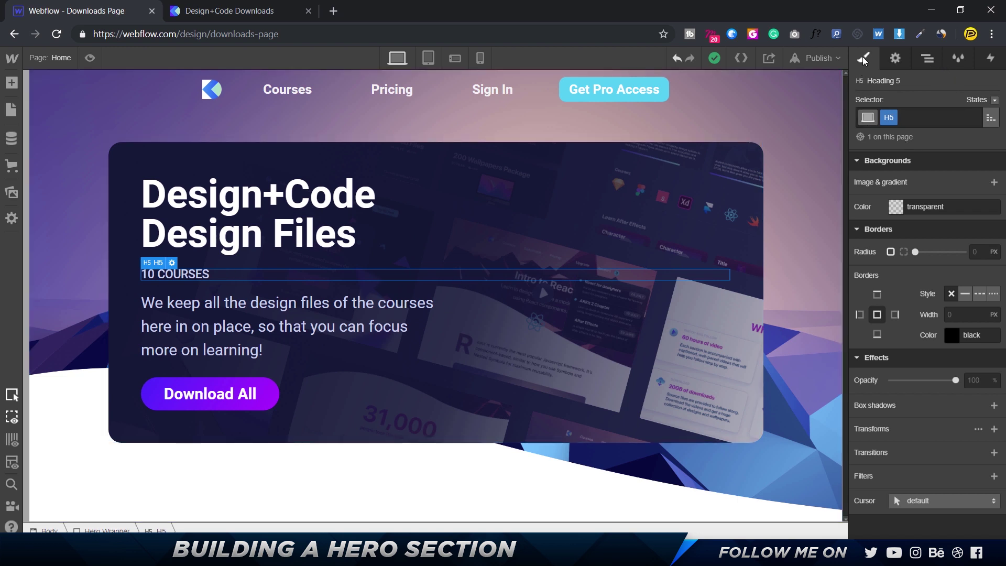
scroll(920, 223, "up", 10)
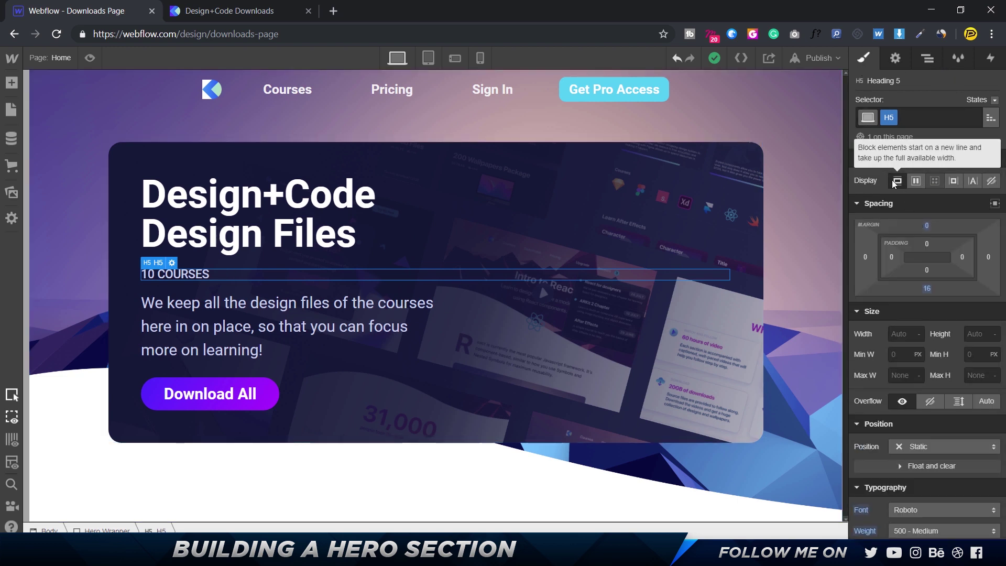
left_click(952, 180)
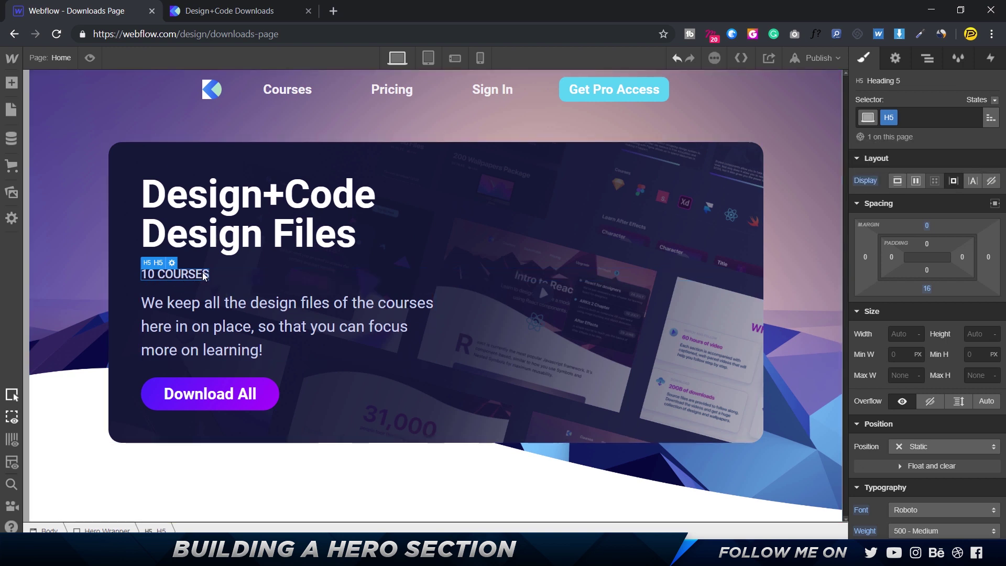
- Try the inline-block display on the H1 heading, then undo it
left_click(229, 301)
left_click(270, 201)
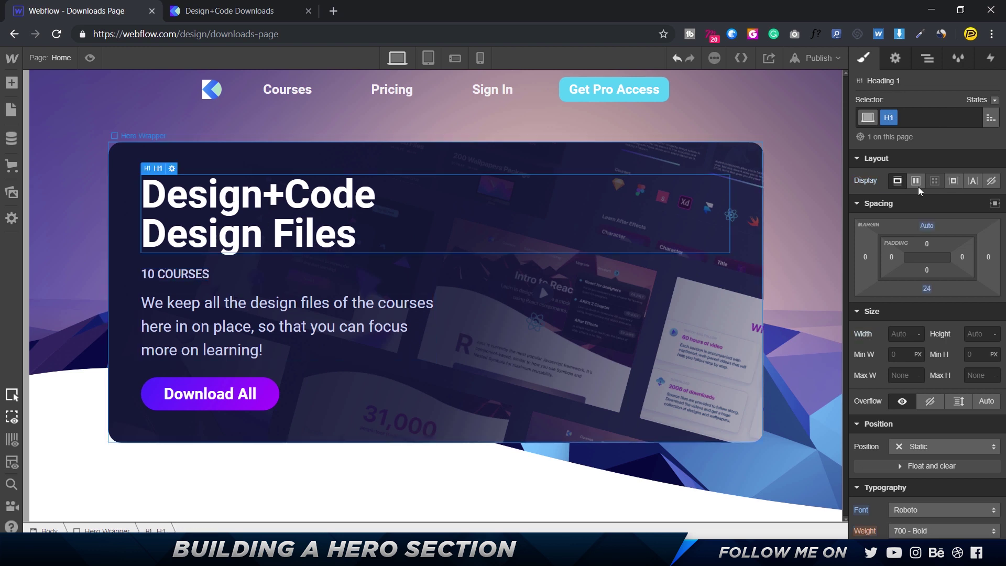
left_click(953, 181)
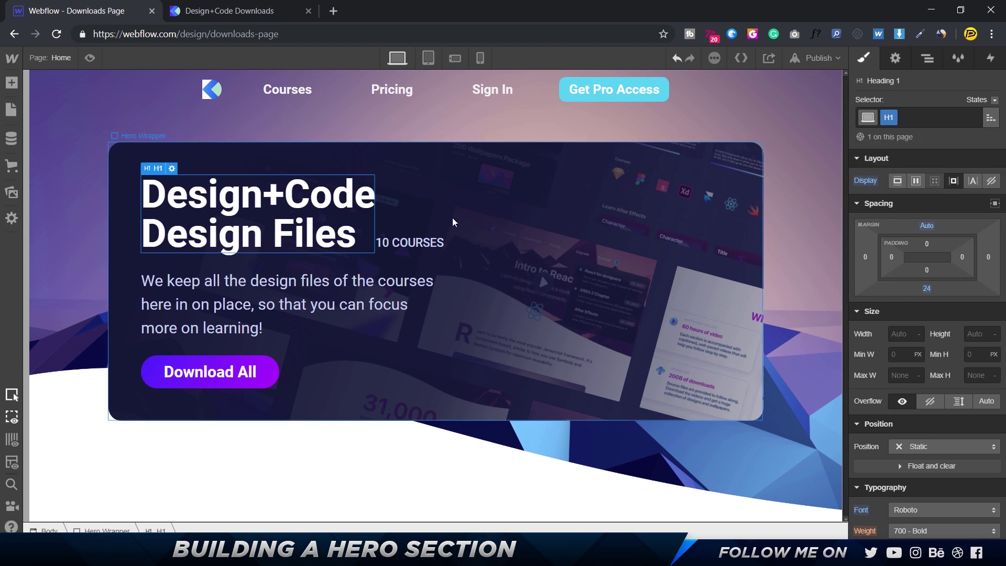
key("ctrl+z")
left_click(352, 308)
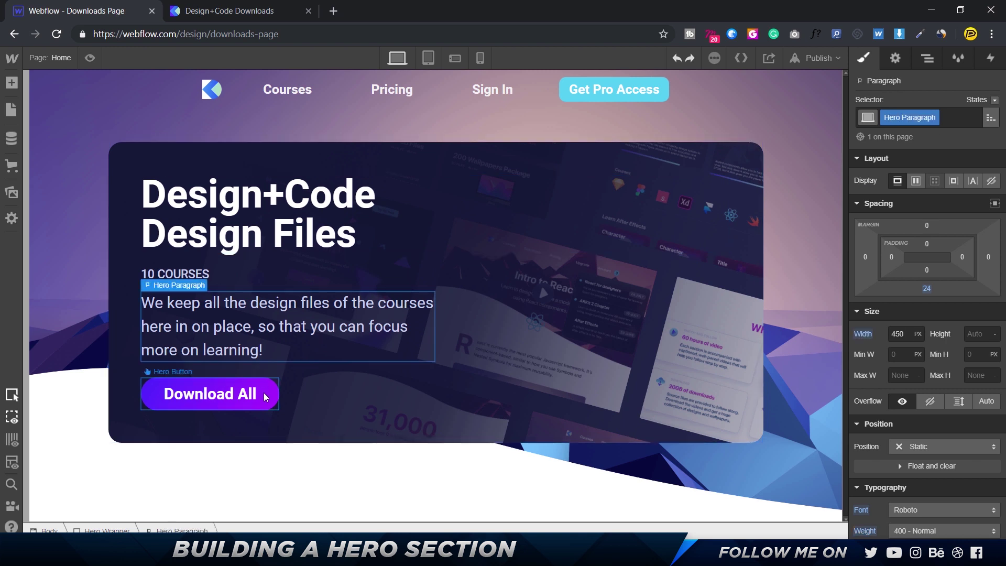
- Duplicate the "10 COURSES" heading and change the copy's heading type to H6
left_click(193, 276)
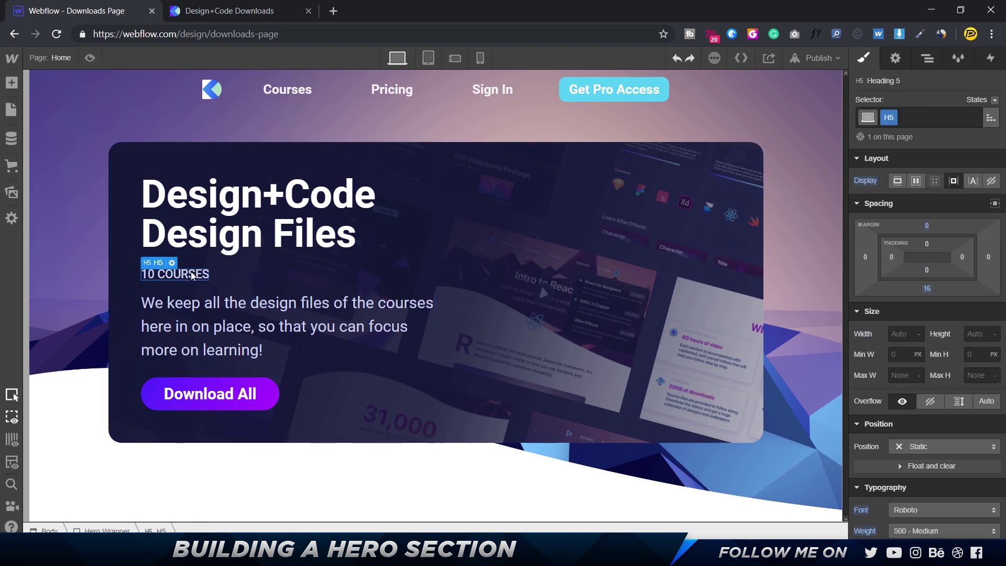
key("ctrl+d")
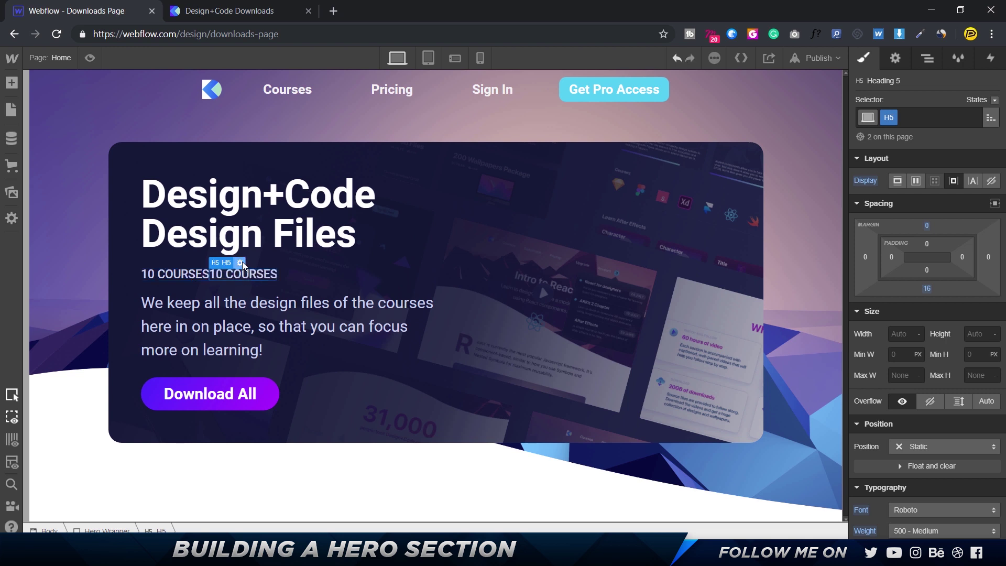
left_click(241, 263)
left_click(357, 322)
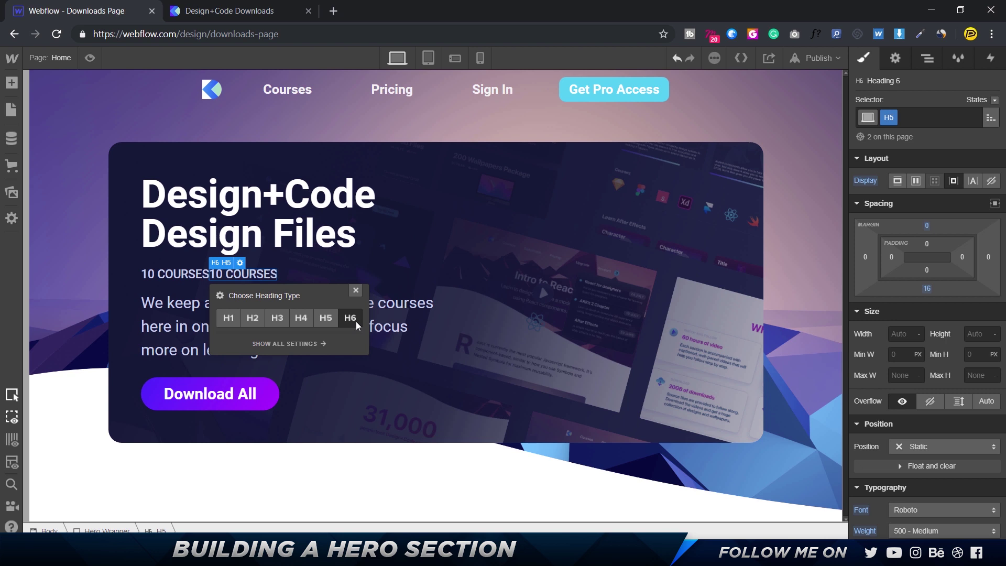
- Replace the duplicated heading's H5 class with a new class named H6 and set its display to inline-block
left_click(913, 115)
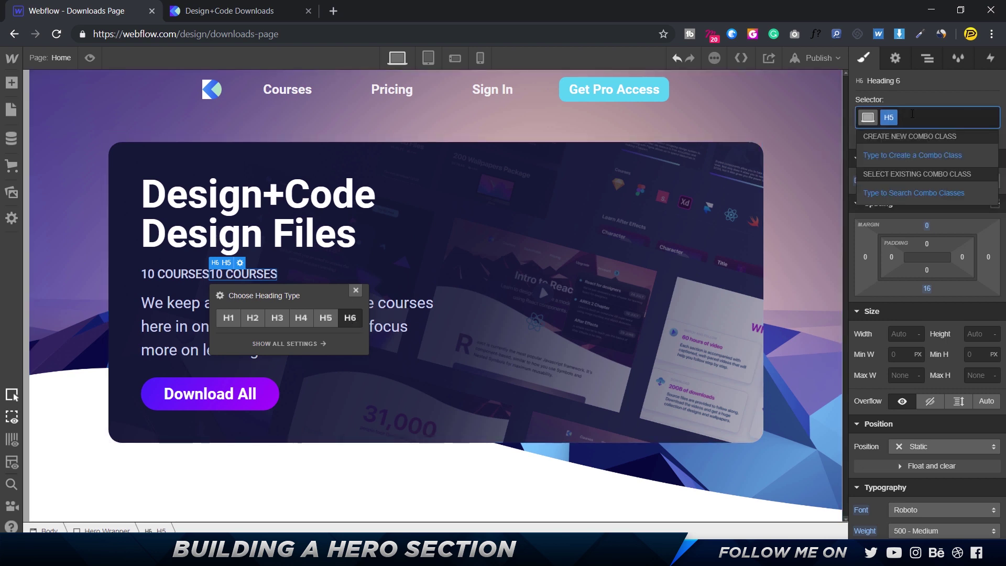
key("BackSpace")
type("H6")
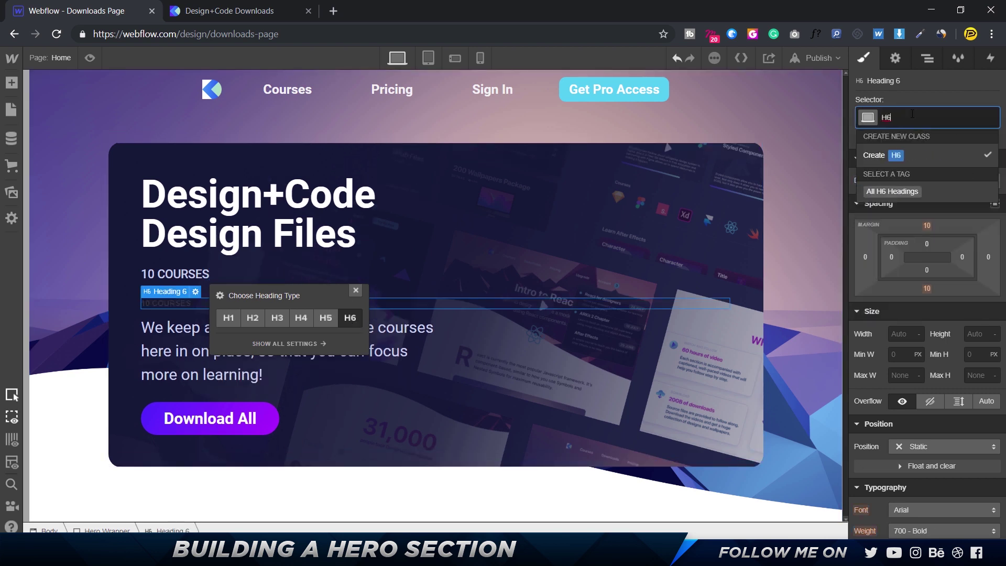
key("Return")
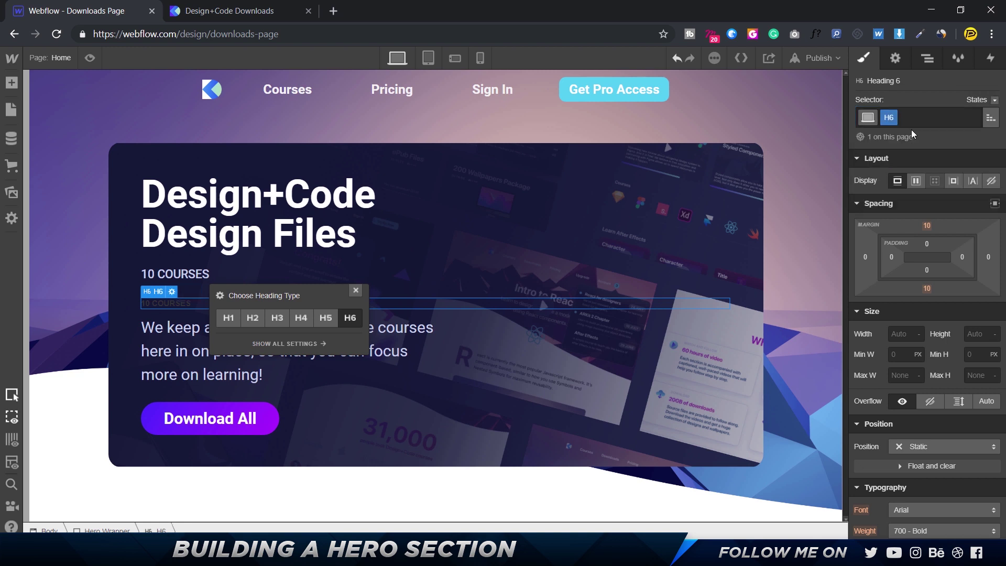
left_click(954, 180)
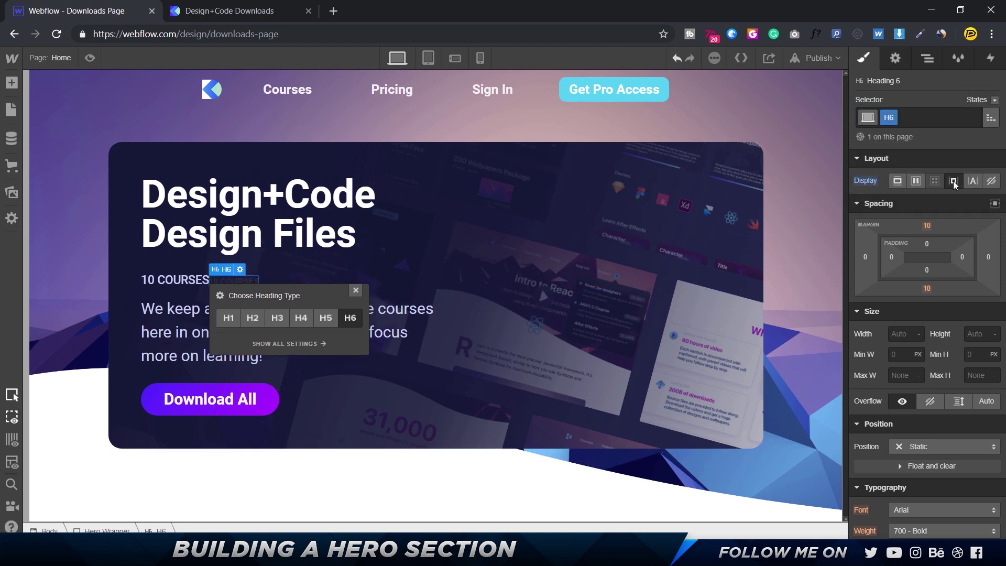
left_click(356, 291)
- Switch to Figma and inspect the text properties of the 6.1GB file size label in the hero card
key("alt+Tab")
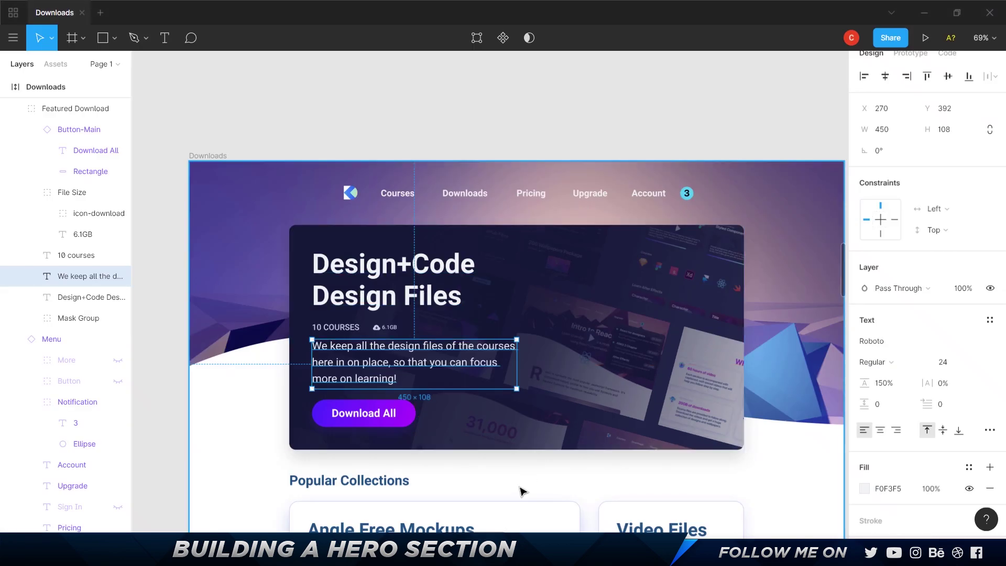
left_click(382, 328)
scroll(378, 332, "up", 5)
left_click(389, 327, "ctrl")
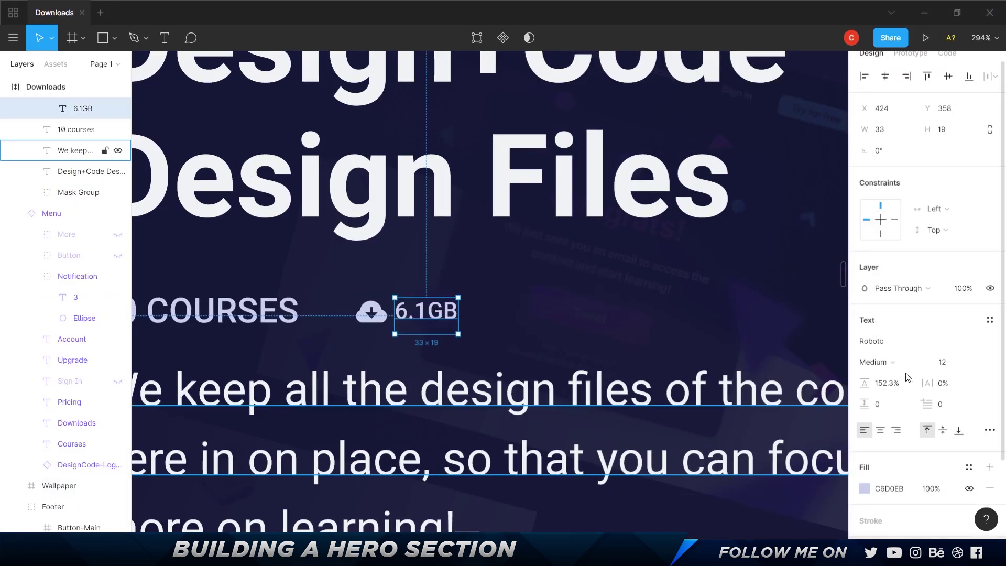
- Return to Webflow and set the H6 heading's font to Roboto with weight 500 - Medium
key("alt+Tab")
scroll(923, 314, "down", 3)
left_click(928, 275)
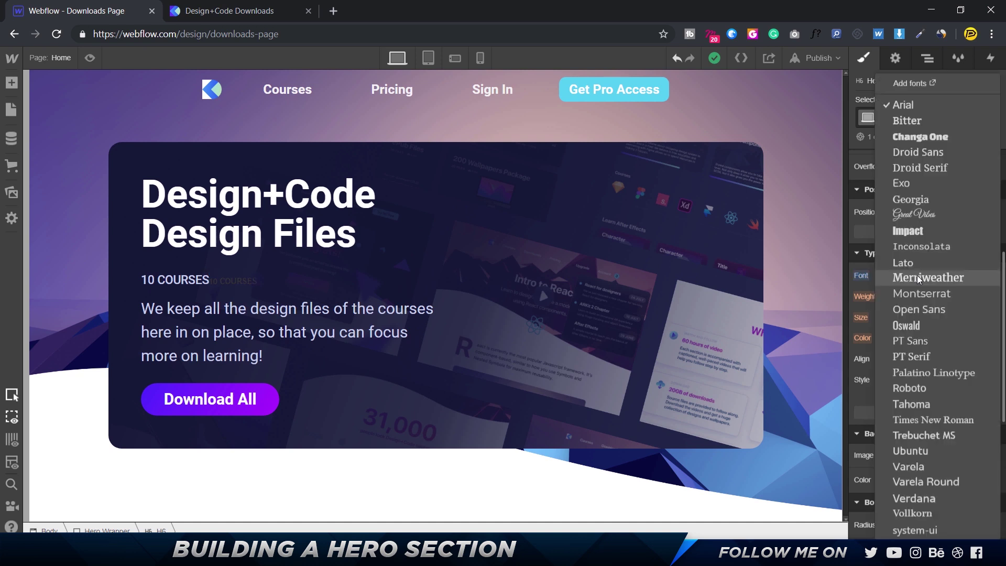
left_click(909, 388)
left_click(923, 296)
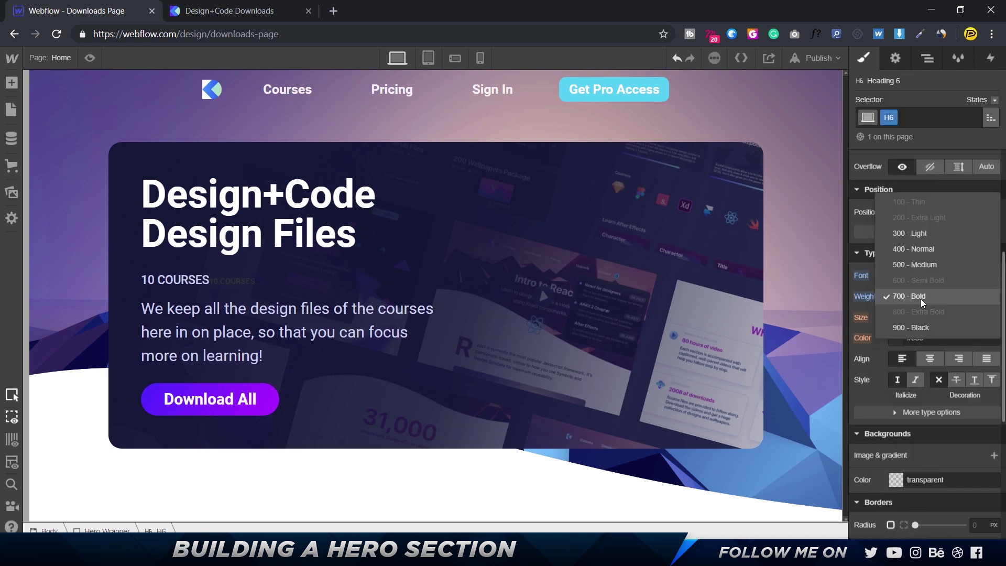
left_click(922, 267)
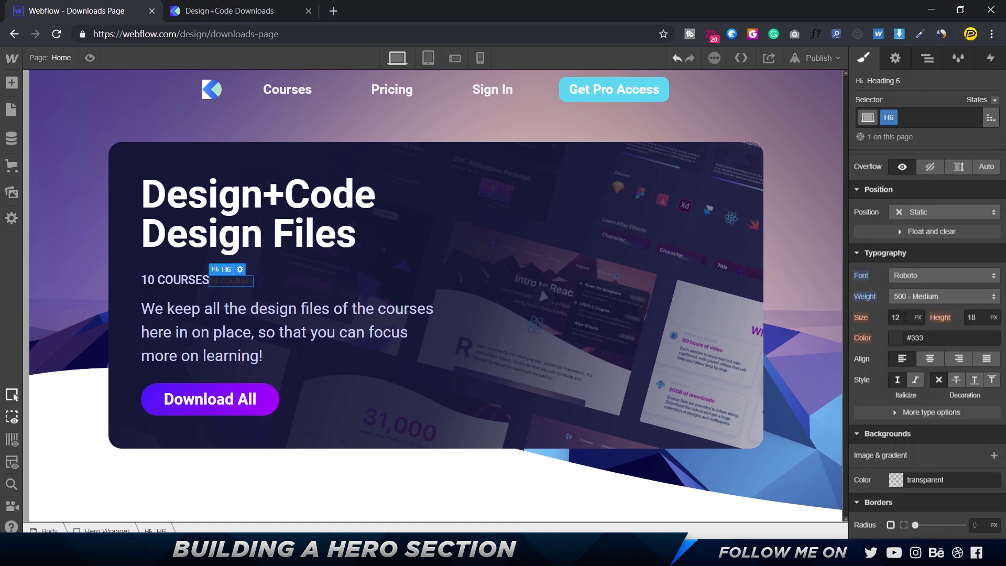
- Copy the fill color C6D0EB from the 6.1GB label in Figma and apply it as the H6 heading's text color in Webflow
left_click(896, 338)
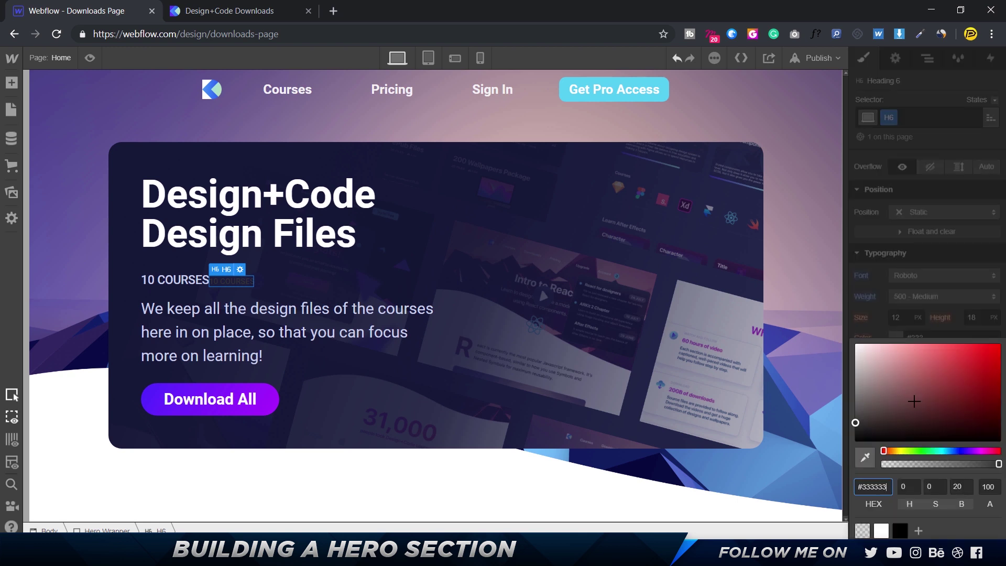
left_click(876, 488)
key("alt+Tab")
left_click(888, 492)
key("ctrl+c")
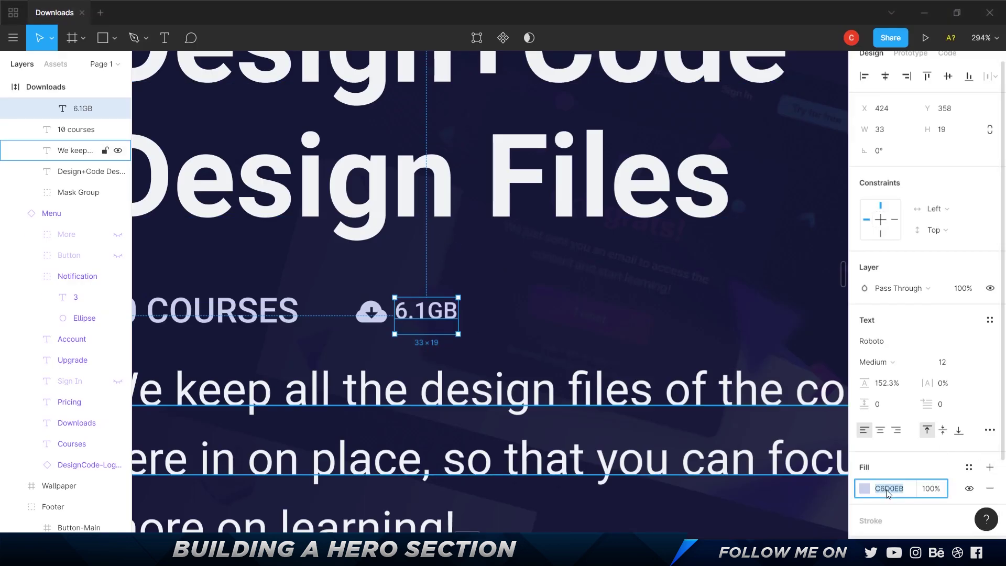
key("alt+Tab")
key("ctrl+a")
key("ctrl+v")
key("Return")
left_click(342, 304)
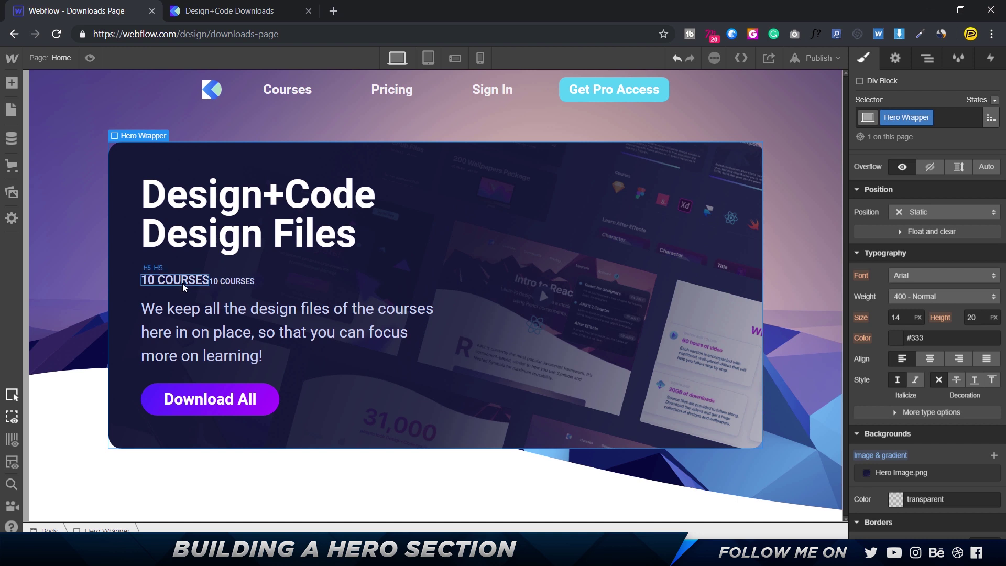
- Set the top and bottom margins of the H6 heading to 0
left_click(220, 281)
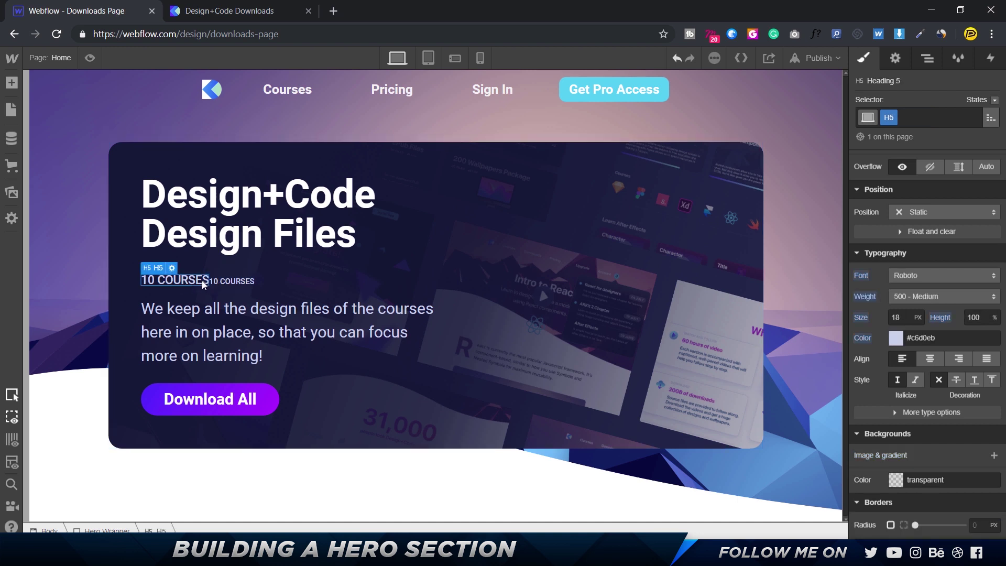
scroll(928, 225, "up", 5)
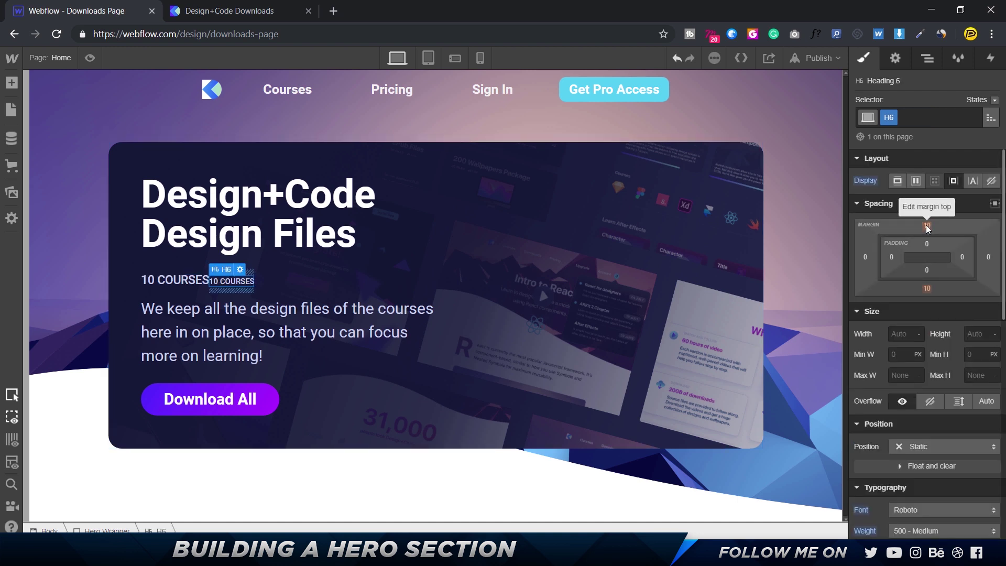
left_click(927, 226)
left_click(907, 268)
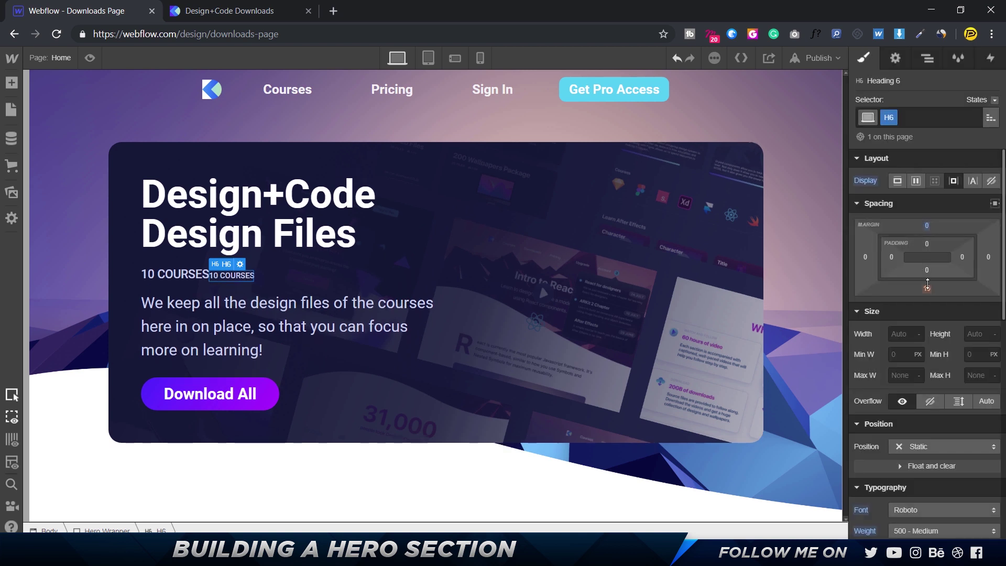
left_click(927, 289)
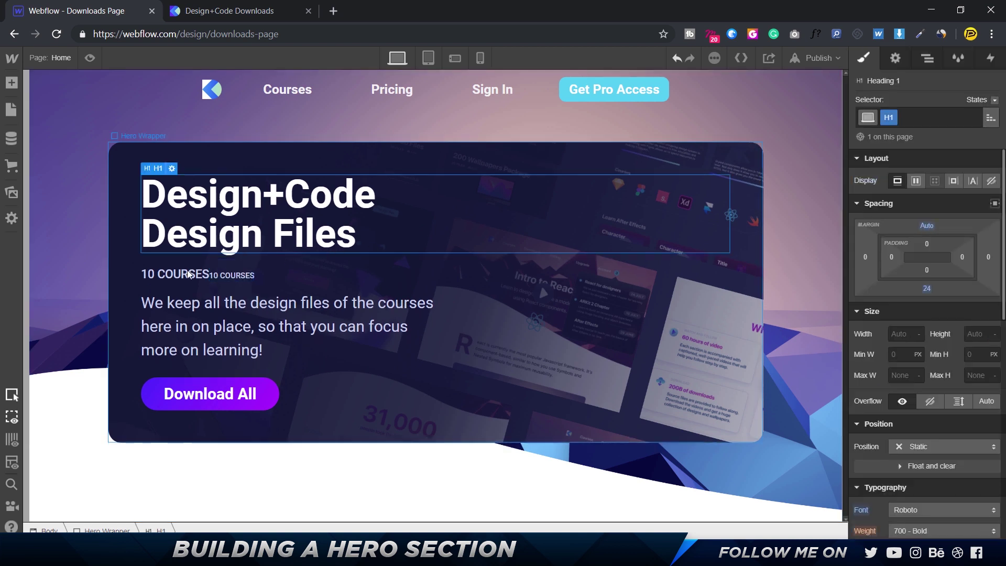
- Preview the hero section with the two subtitle headings, then return to editing
left_click(175, 274)
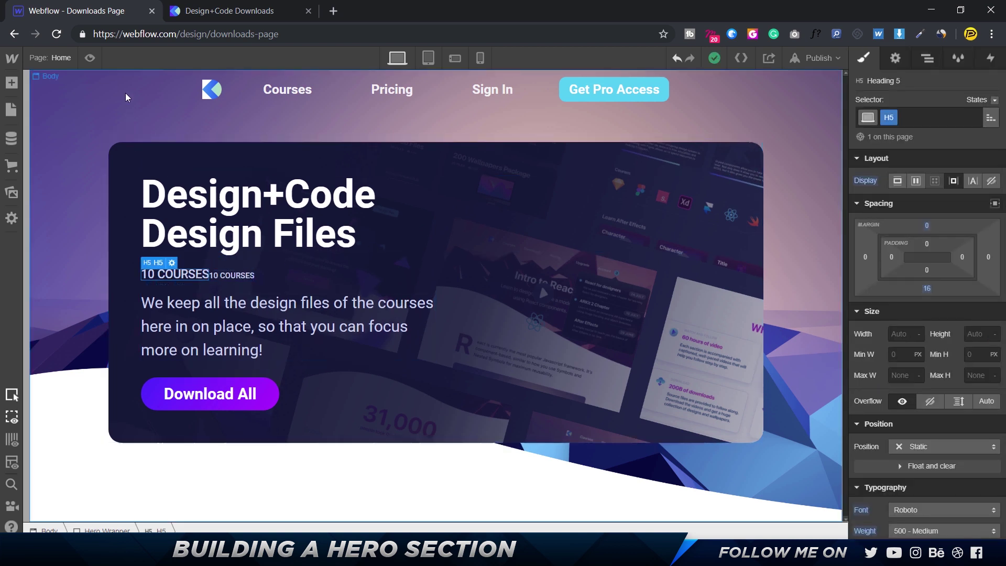
left_click(90, 58)
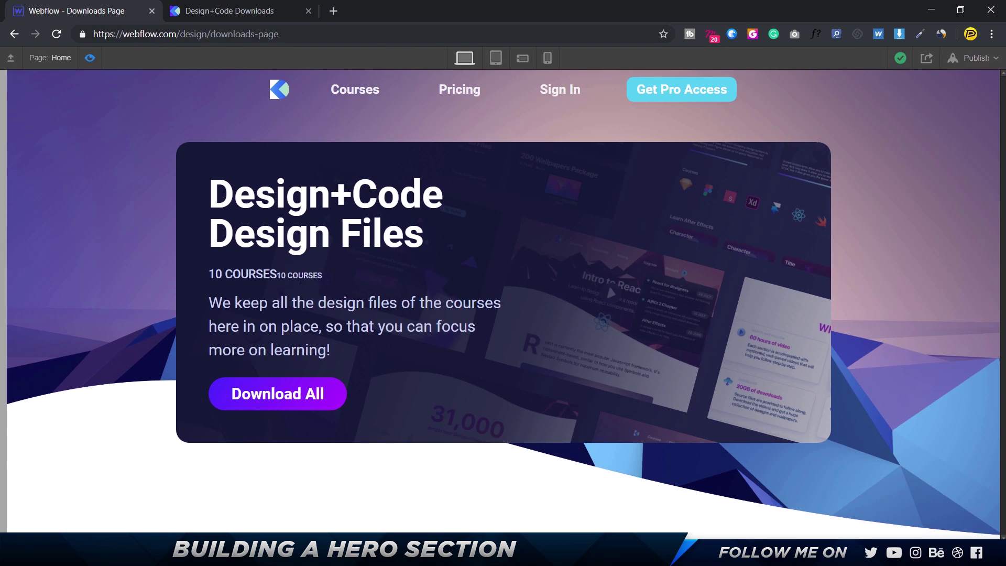
left_click(90, 58)
- Check the file size label in Figma and replace the H6 heading's text with "6.1 GB" in Webflow
left_click(225, 276)
key("alt+Tab")
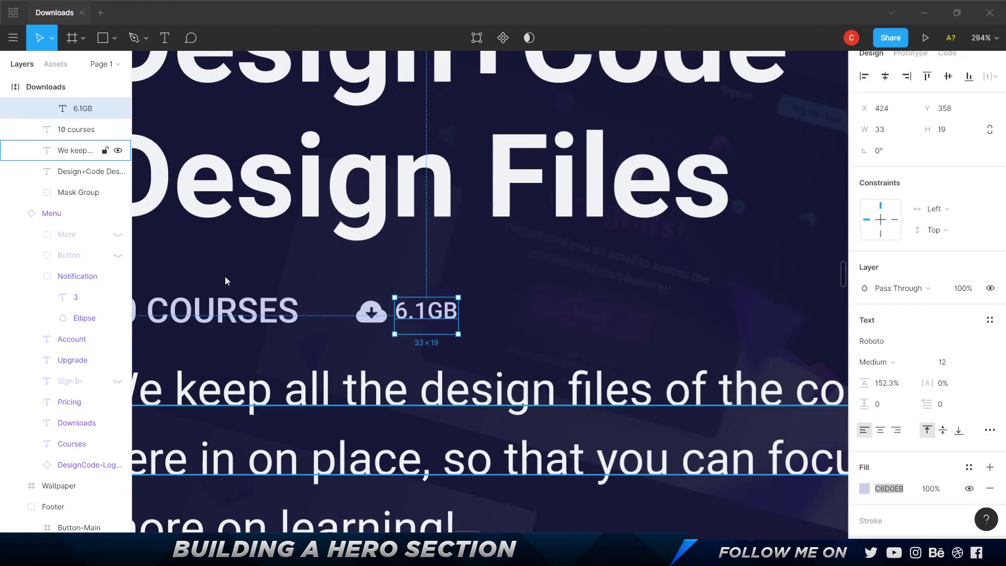
key("alt+Tab")
double_click(234, 275)
type("6.1 GB")
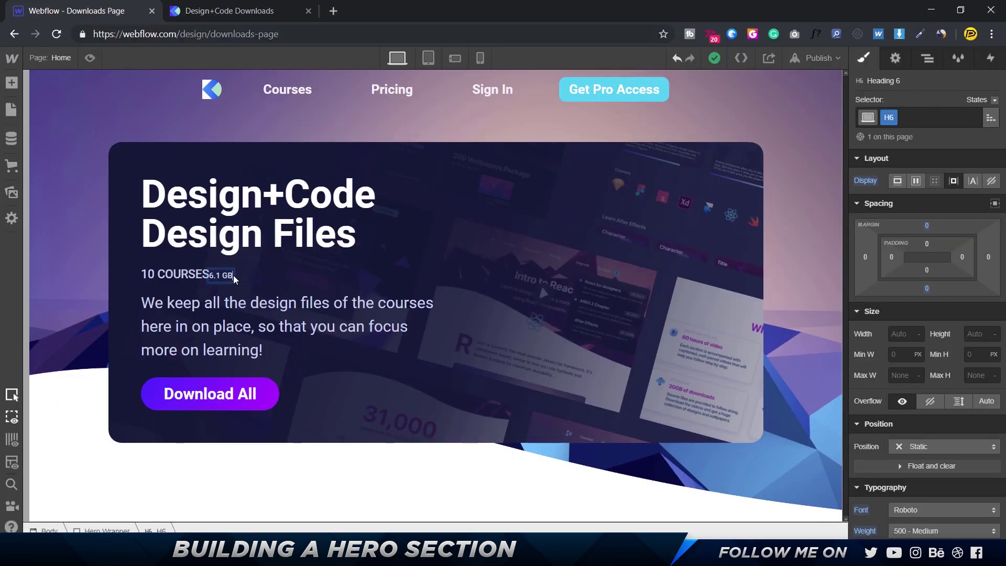
left_click(265, 271)
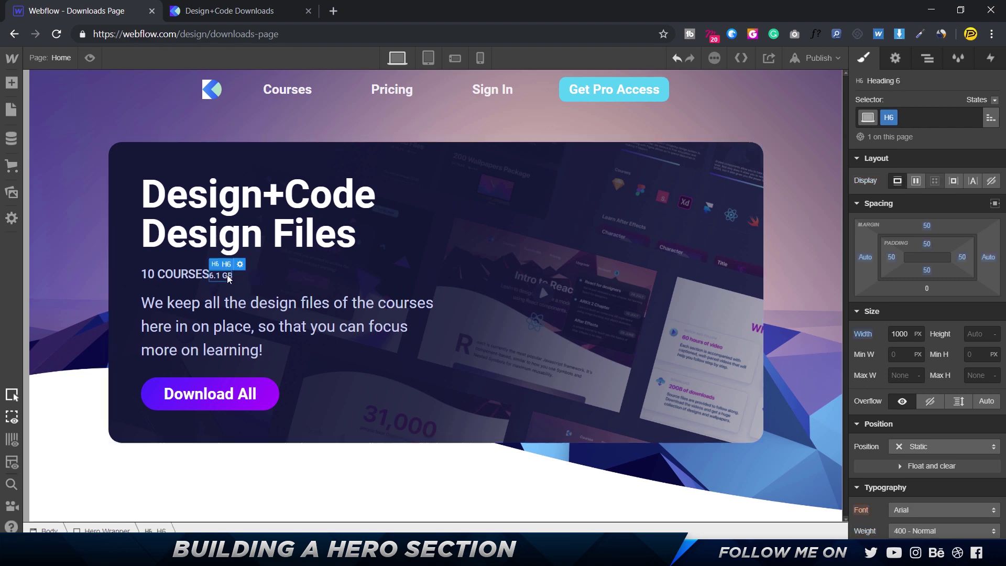
- Insert the cloud download SVG from the assets between the "10 COURSES" heading and the "6.1 GB" label
key("alt+Tab")
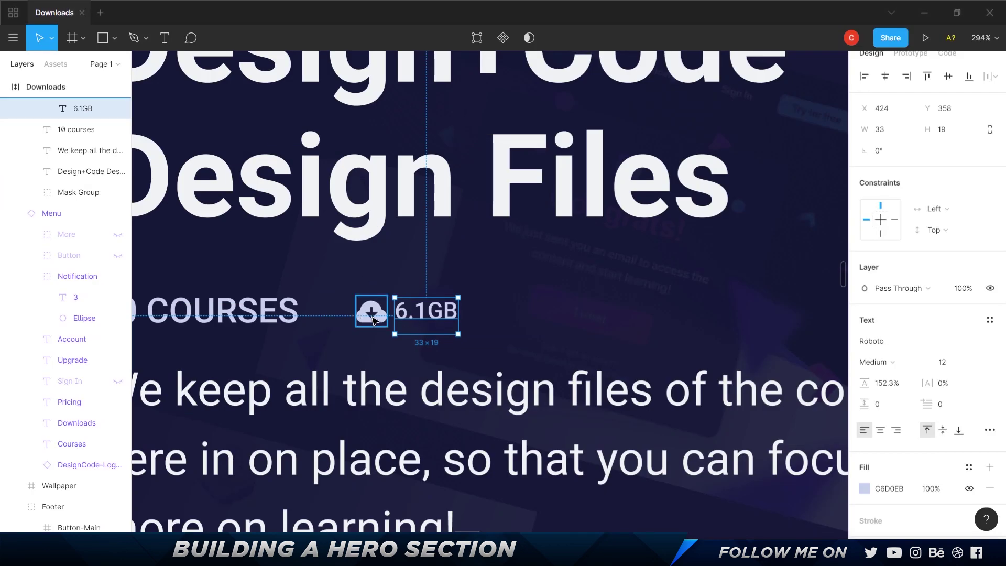
key("alt+Tab")
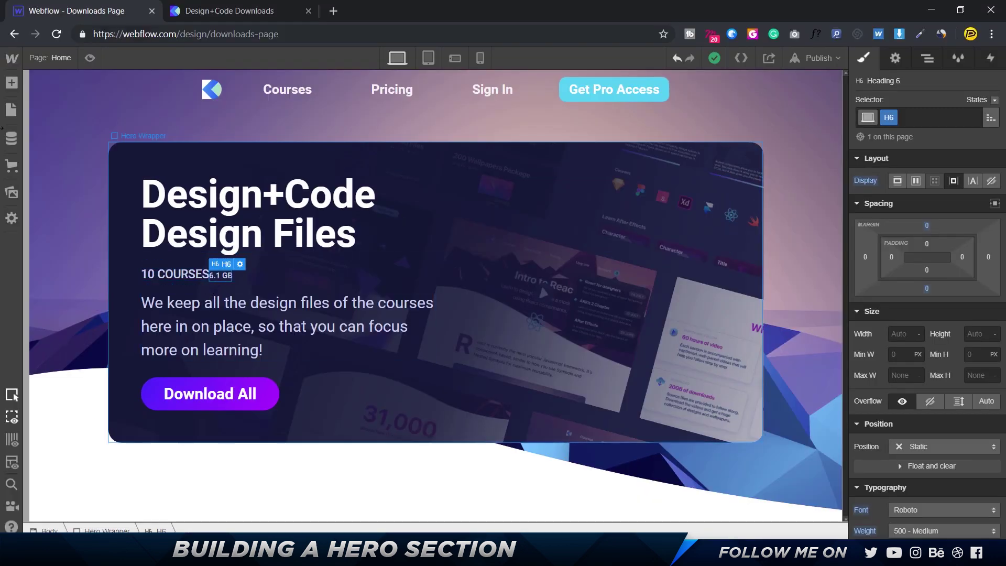
left_click(14, 86)
left_click(16, 89)
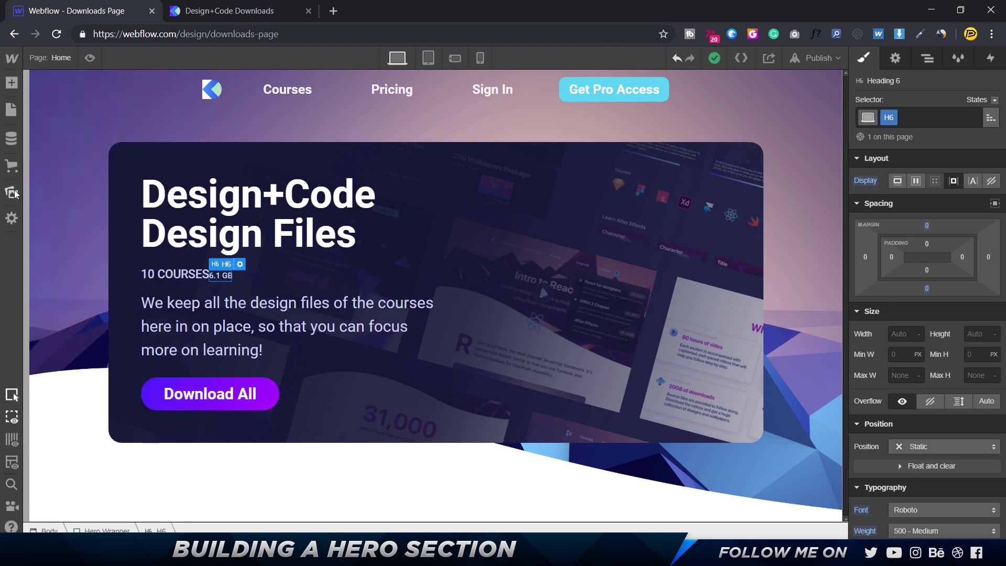
left_click(12, 192)
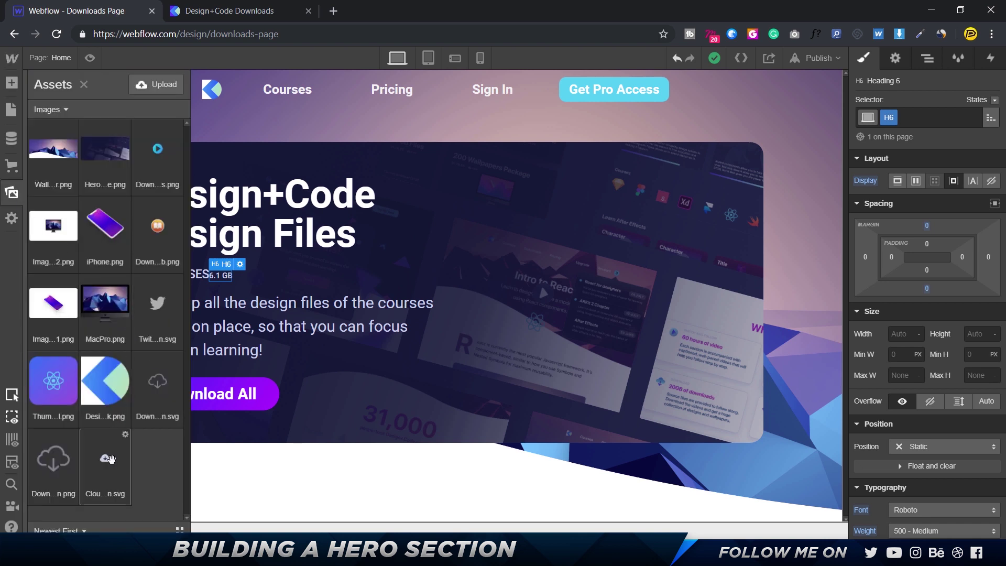
left_click_drag(103, 460, 212, 274)
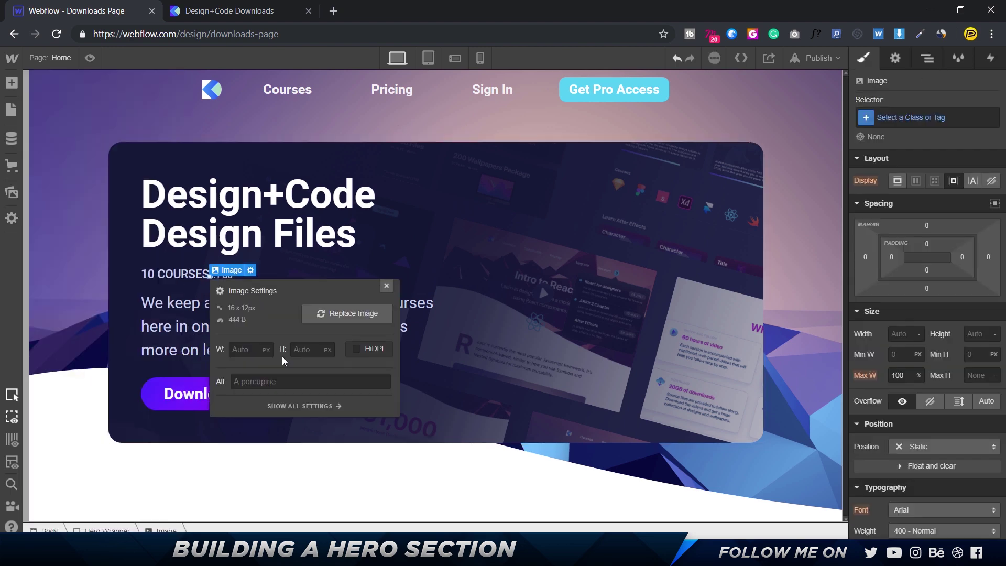
left_click(319, 269)
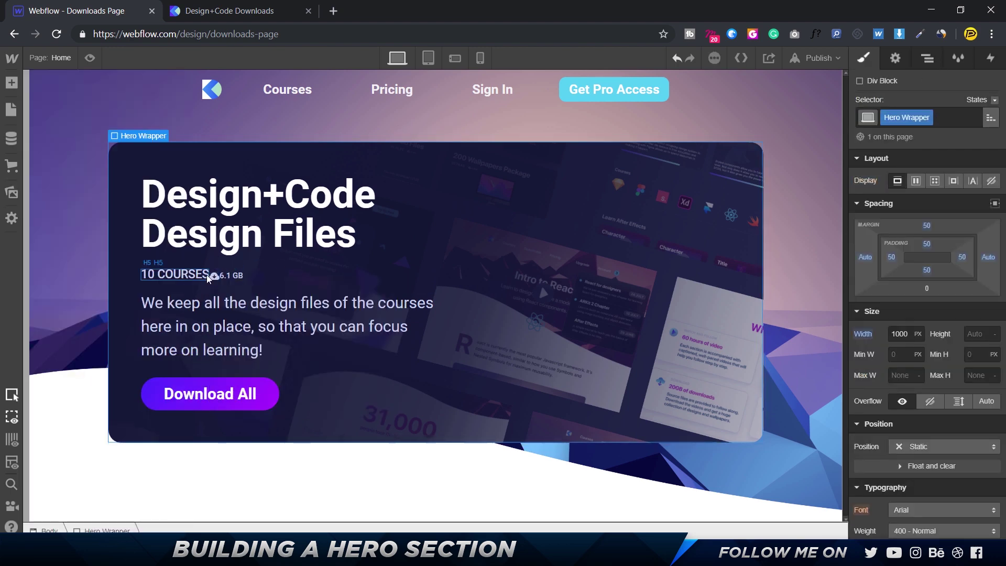
left_click(218, 279)
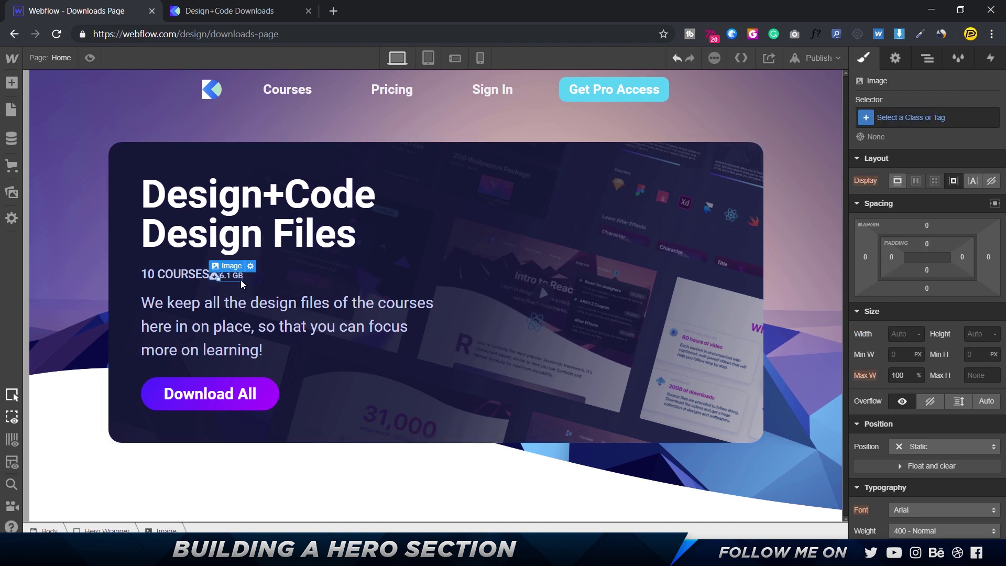
left_click(241, 280)
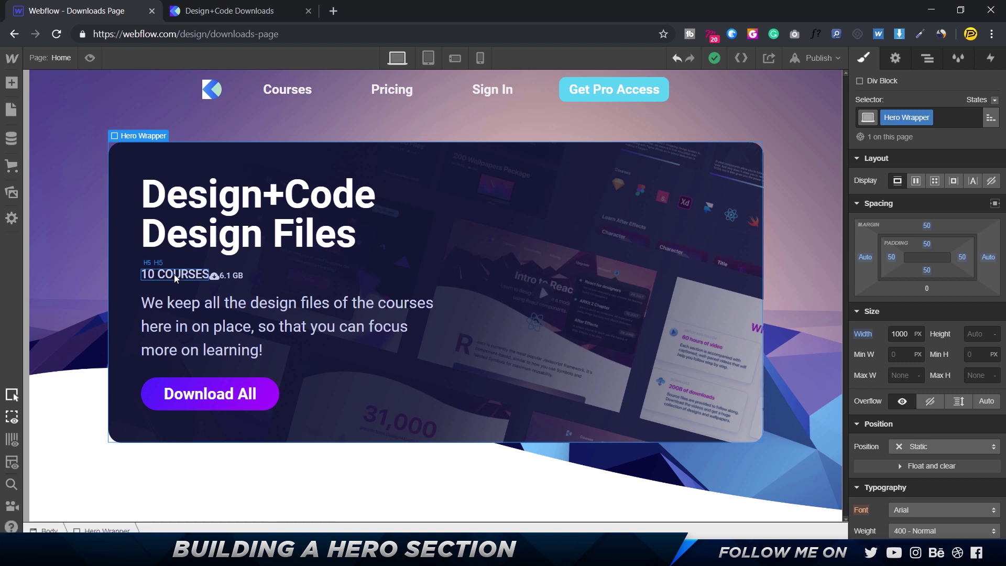
- Add a div block to the Hero Wrapper and move it between the H1 heading and the "10 COURSES" heading
key("ctrl+e")
type("div")
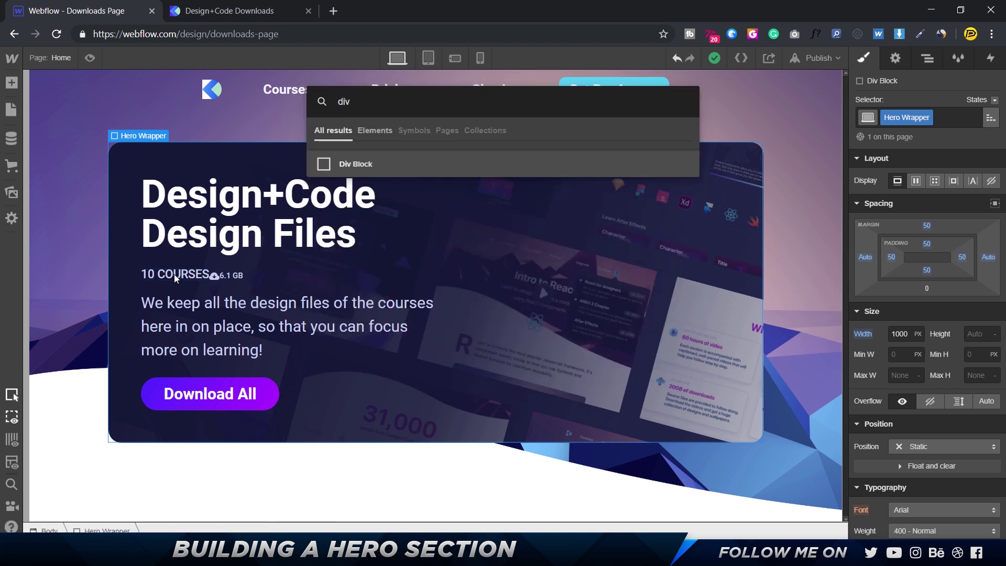
key("Return")
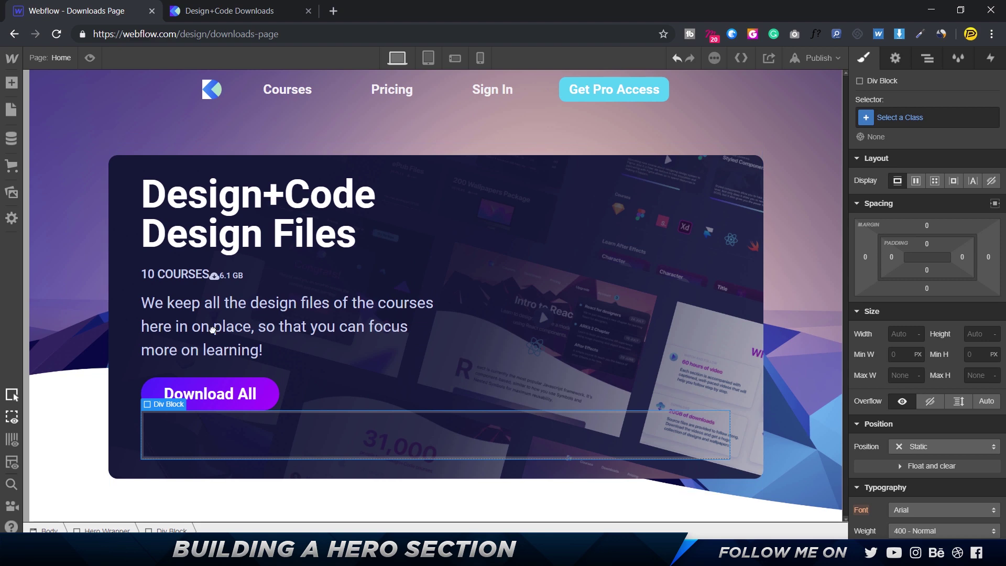
key("z")
left_click_drag(191, 260, 218, 287)
key("s")
- Give the new div block the class "Subtitle Wrapper"
left_click(908, 118)
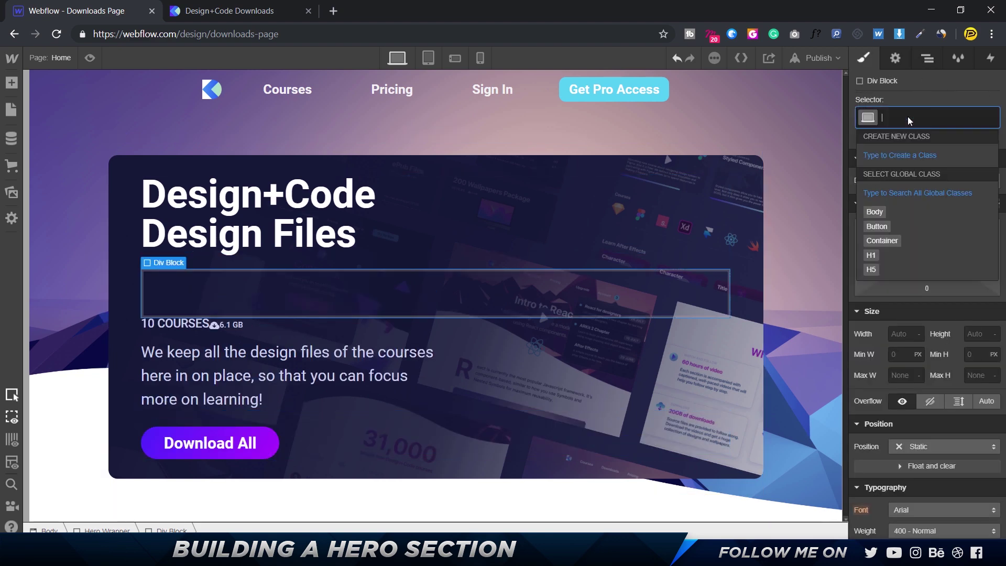
type("Subtitle")
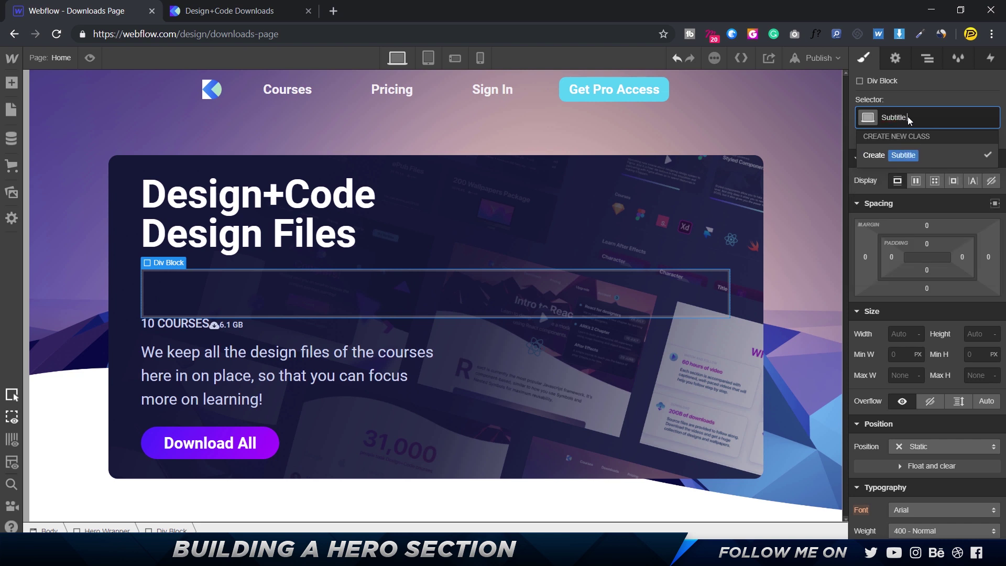
type(" Wrapper")
key("Return")
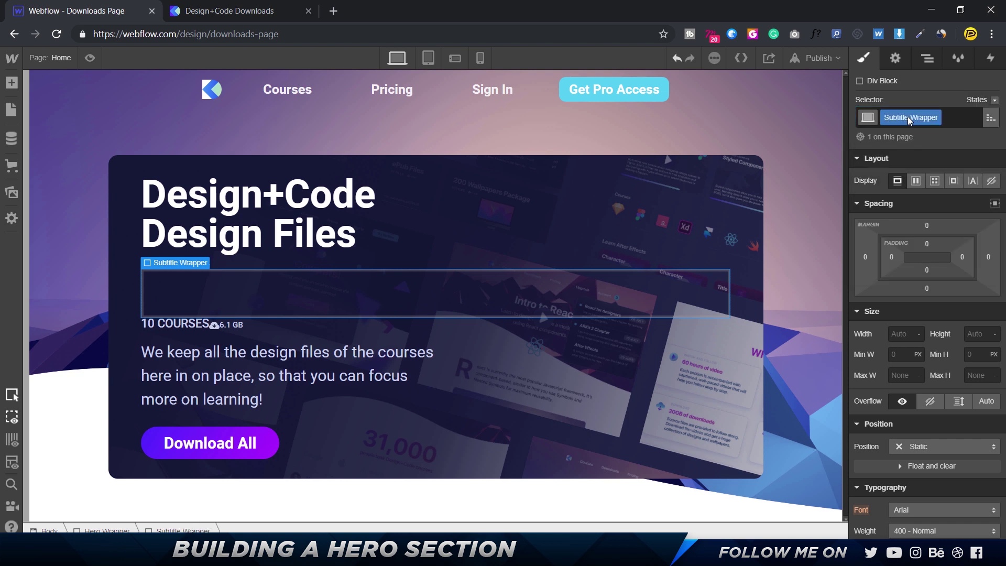
- Move the "10 COURSES" heading, the cloud icon and the "6.1 GB" label into the Subtitle Wrapper in that order
left_click_drag(183, 317, 230, 283)
left_click_drag(228, 326, 229, 328)
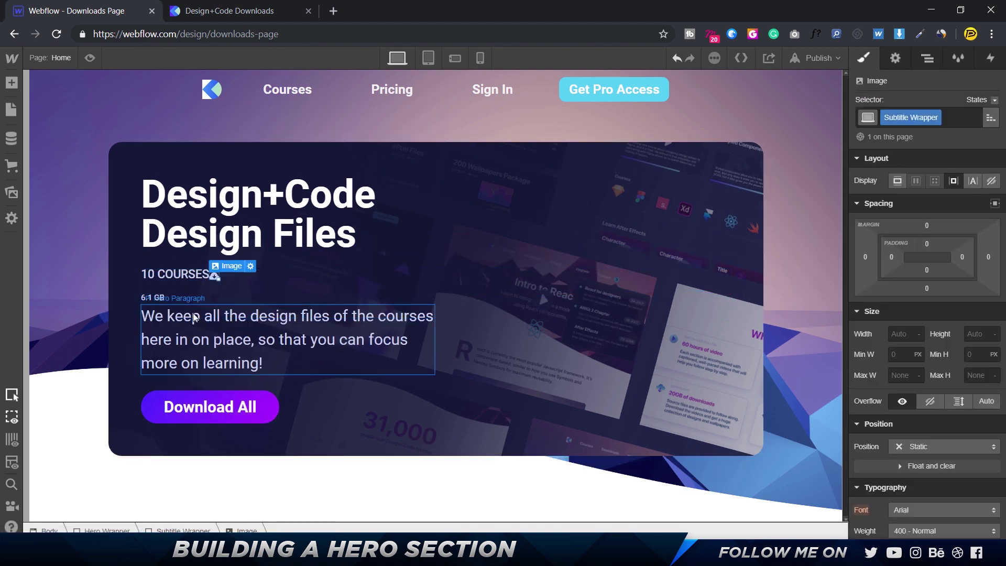
left_click_drag(152, 297, 263, 277)
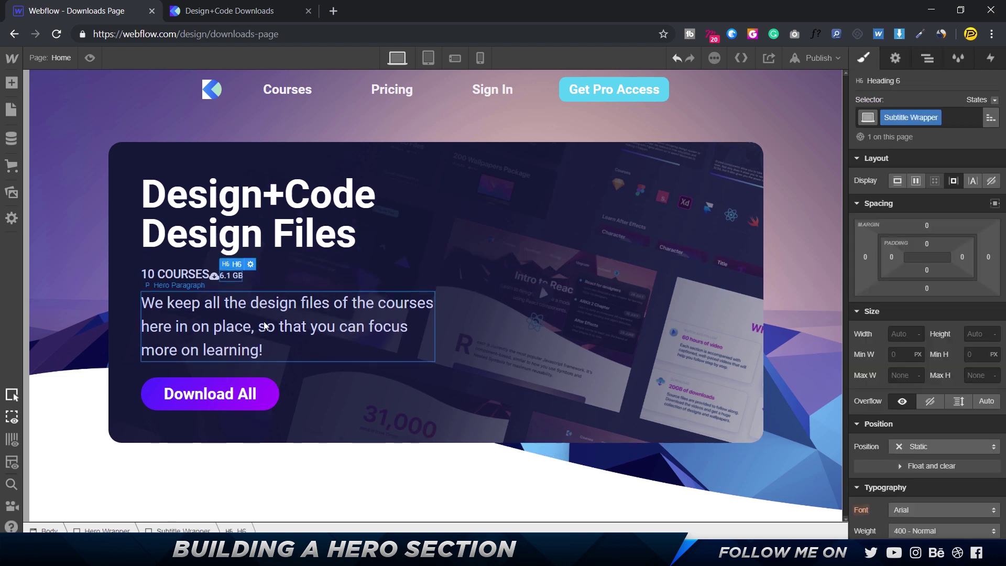
- Set the Subtitle Wrapper's display to flex and center-align its children vertically
left_click(266, 274)
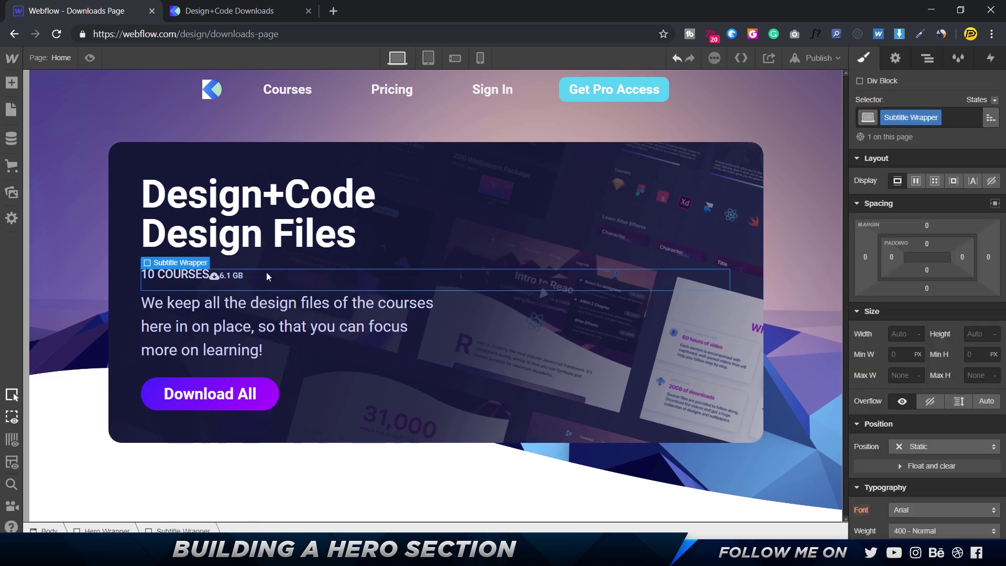
left_click(918, 181)
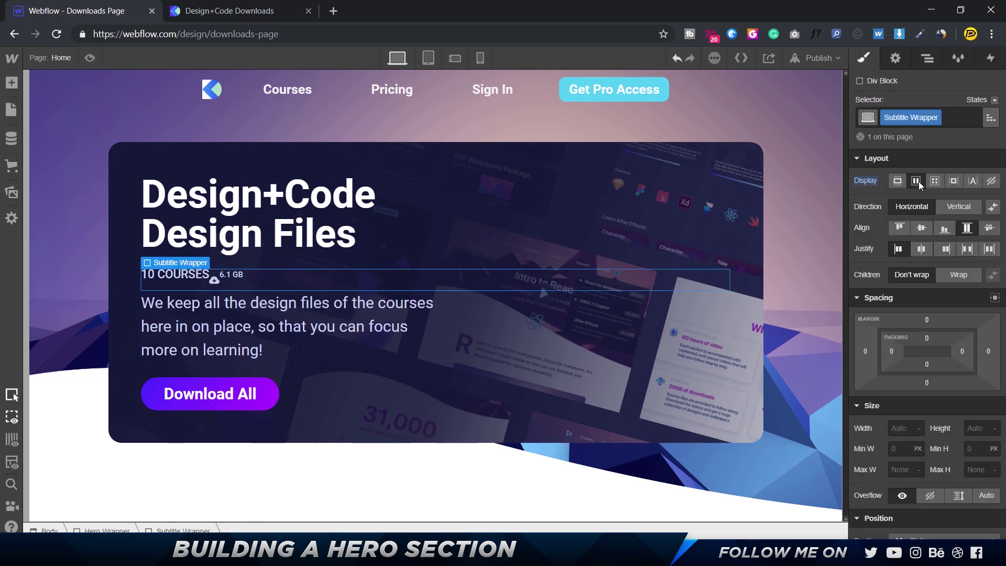
left_click(923, 229)
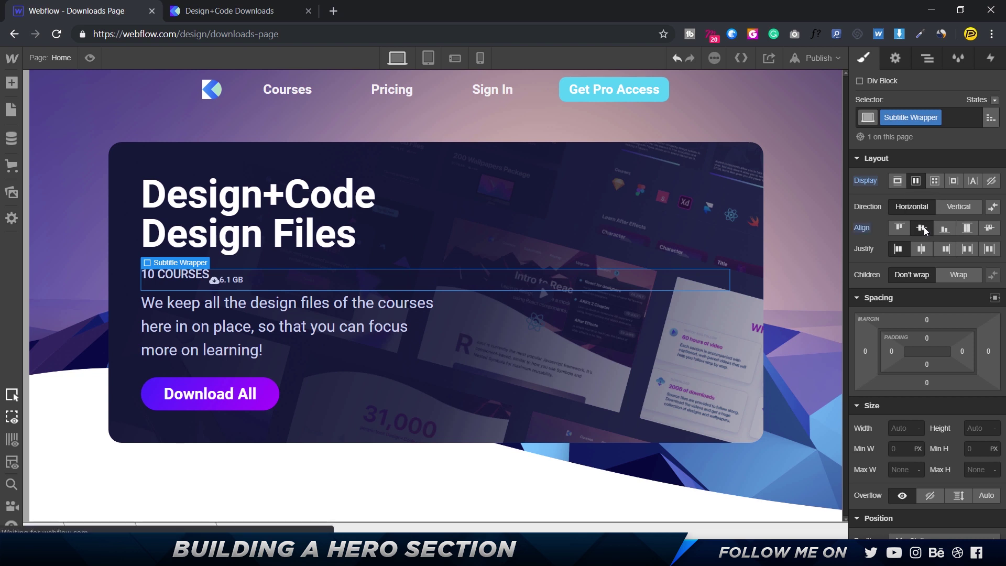
- Set the bottom margin of the "10 COURSES" heading to 0
left_click(171, 274)
left_click_drag(927, 351, 929, 355)
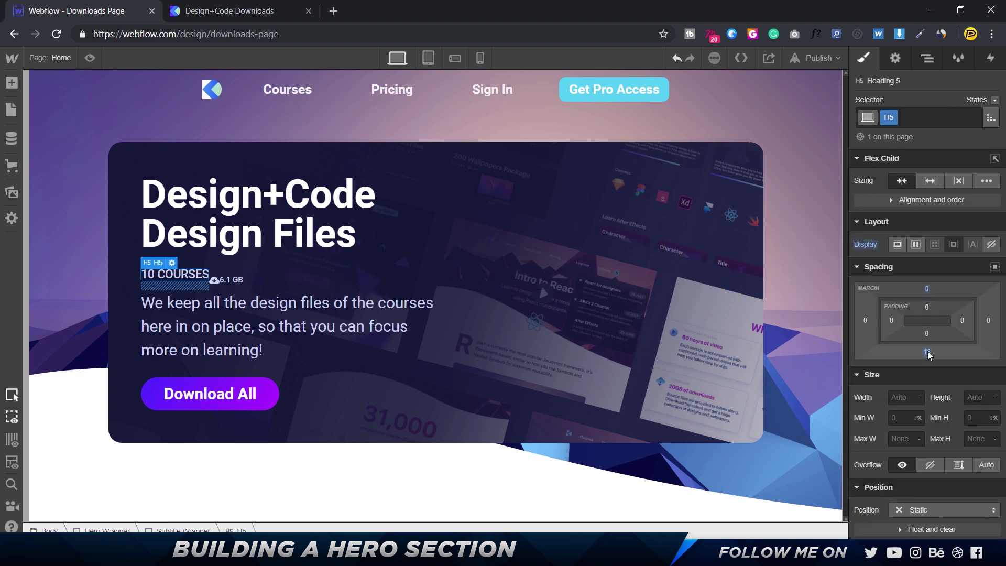
left_click(928, 353)
left_click(907, 395)
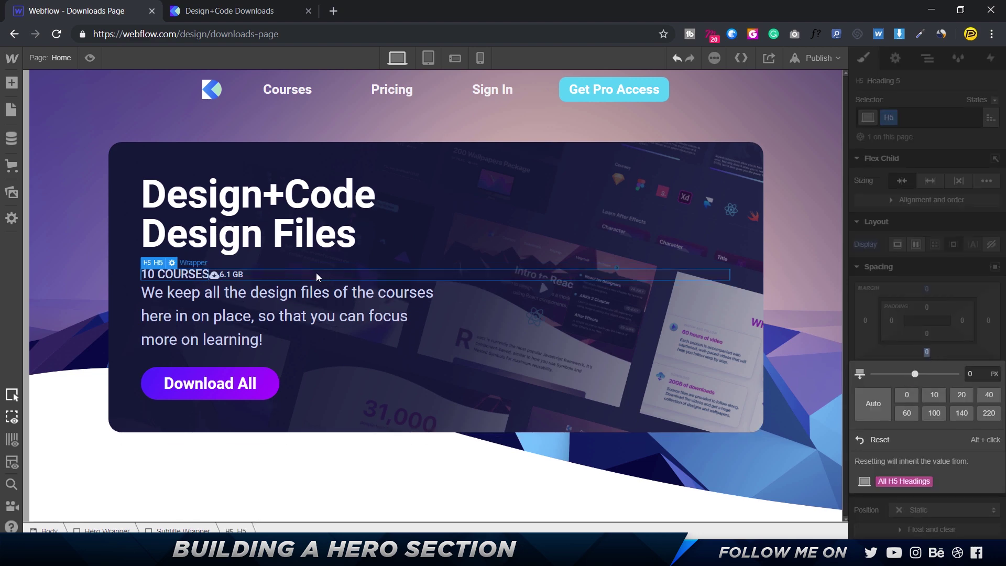
- Set the bottom margin of the Subtitle Wrapper to 16 px
left_click(290, 272)
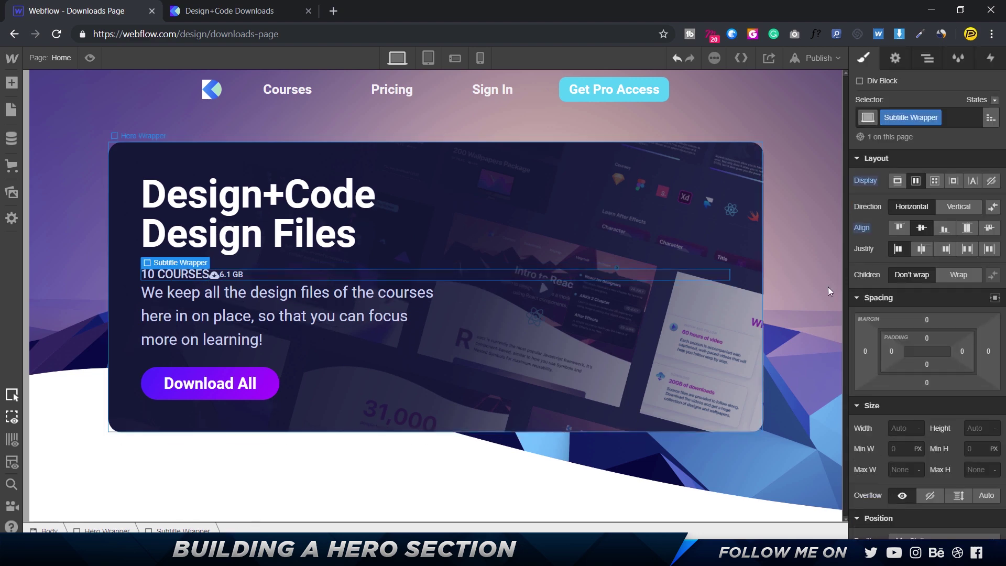
left_click(927, 382)
key("Return")
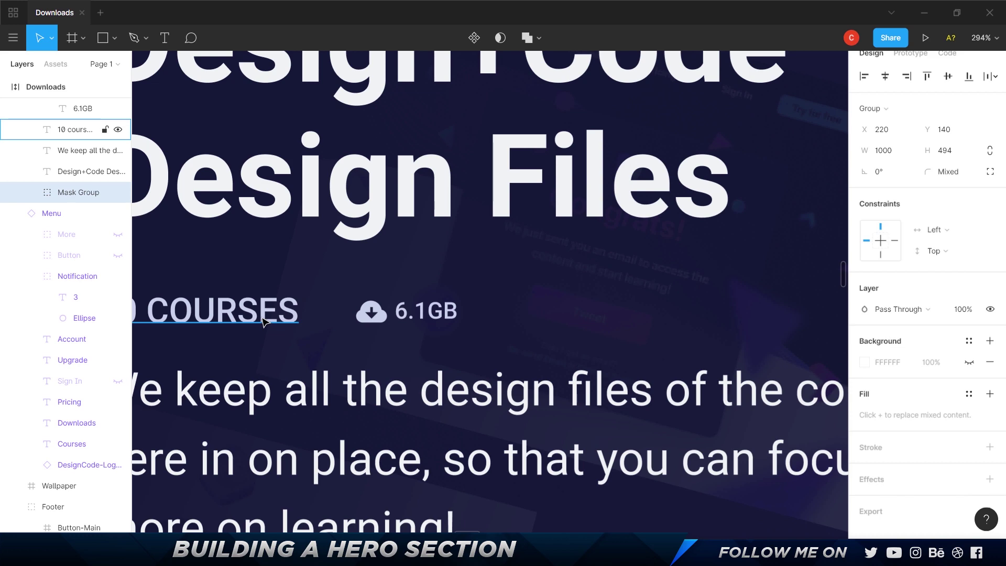
- Check the "10 COURSES" text in the Figma design and set that heading's right margin to 30 px in Webflow
left_click(265, 321)
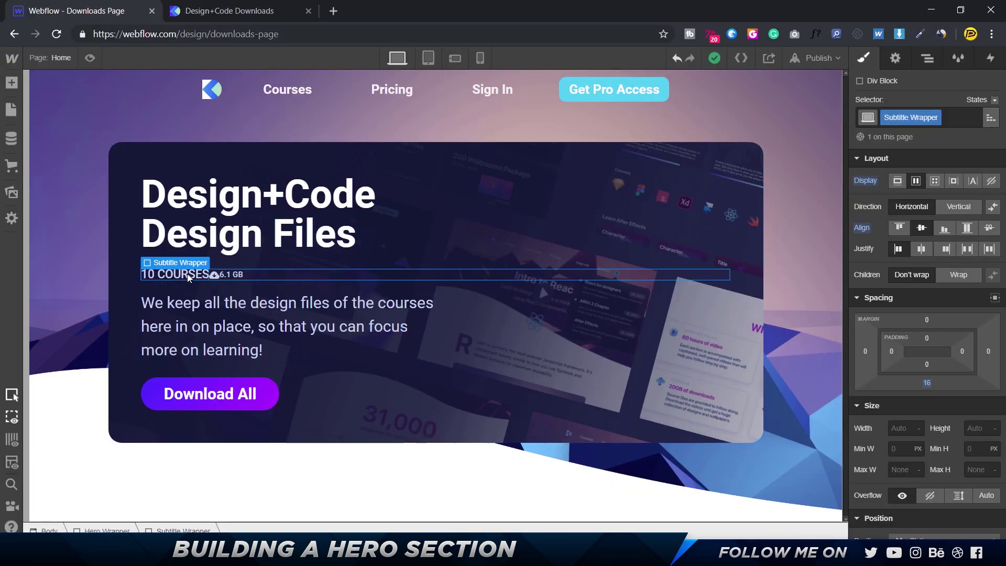
left_click(187, 274)
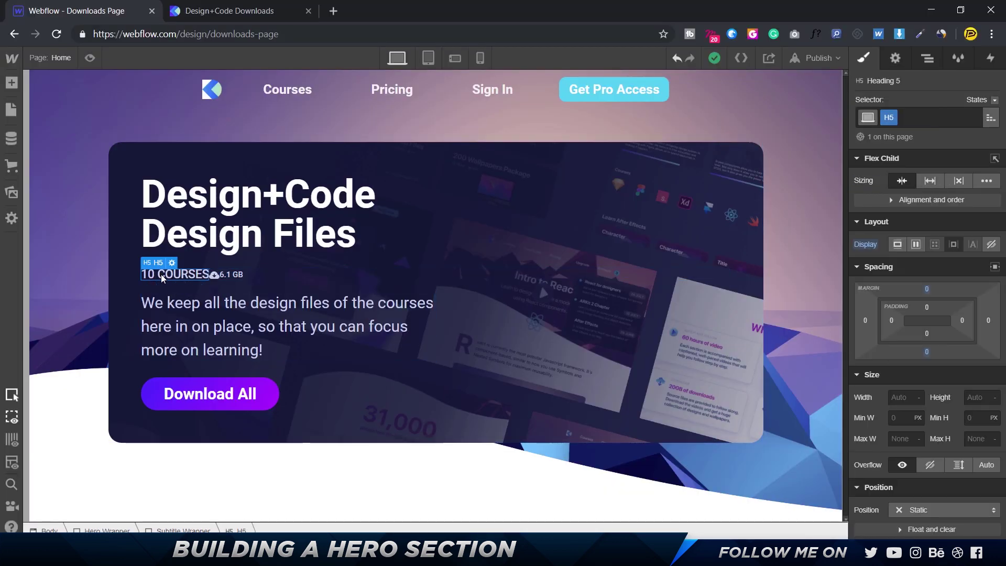
left_click(990, 321)
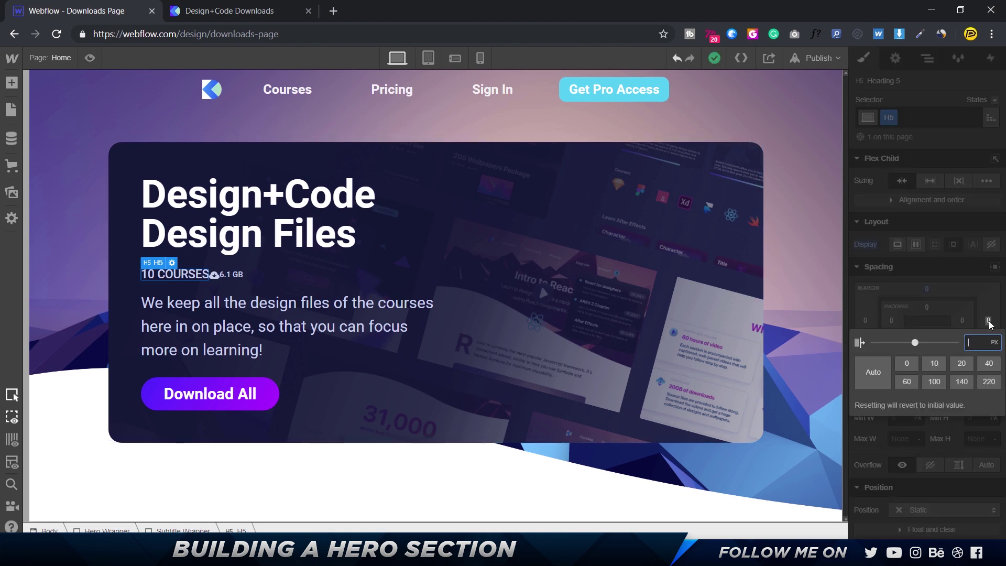
type("30")
key("Return")
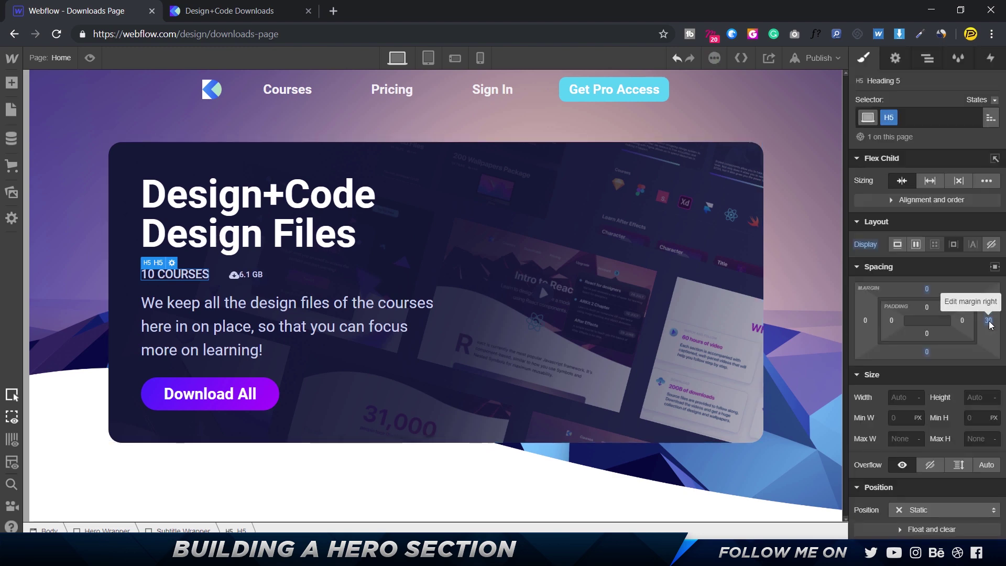
- Check the gap between cloud icon and "6.1GB" in Figma, and set the cloud icon's right margin to 6 px in Webflow
key("alt+Tab")
left_click(381, 318)
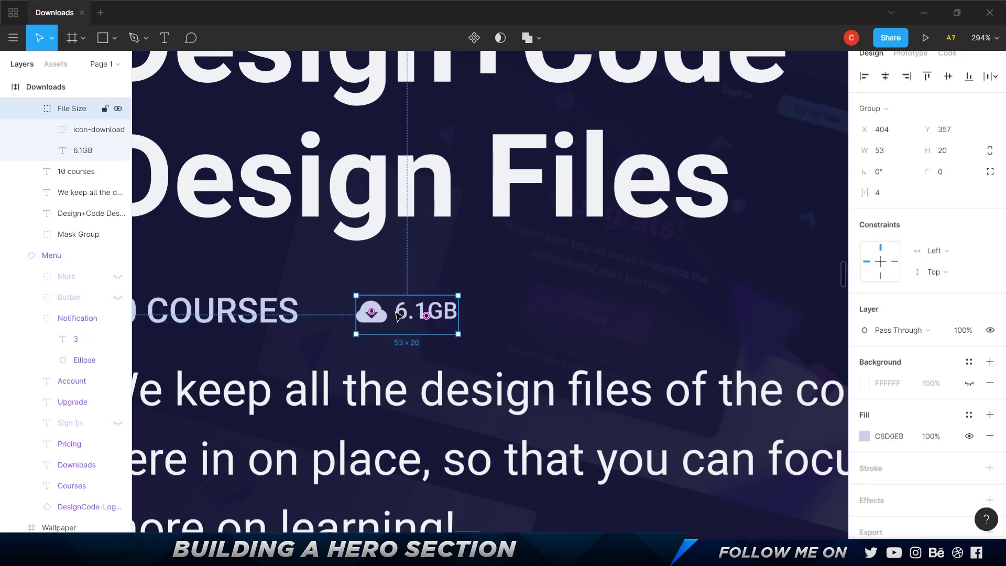
double_click(409, 317)
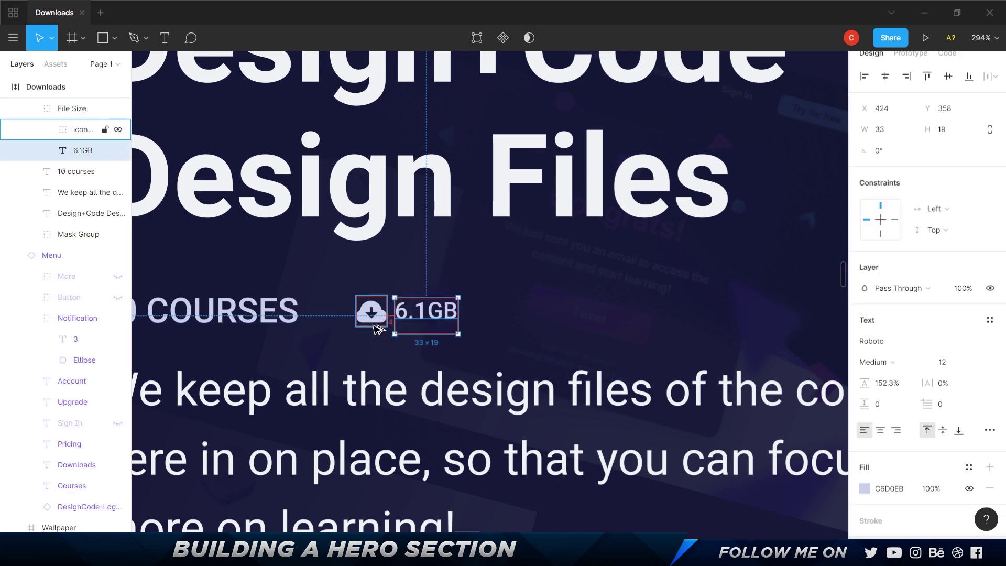
key("alt+Tab")
left_click(253, 276)
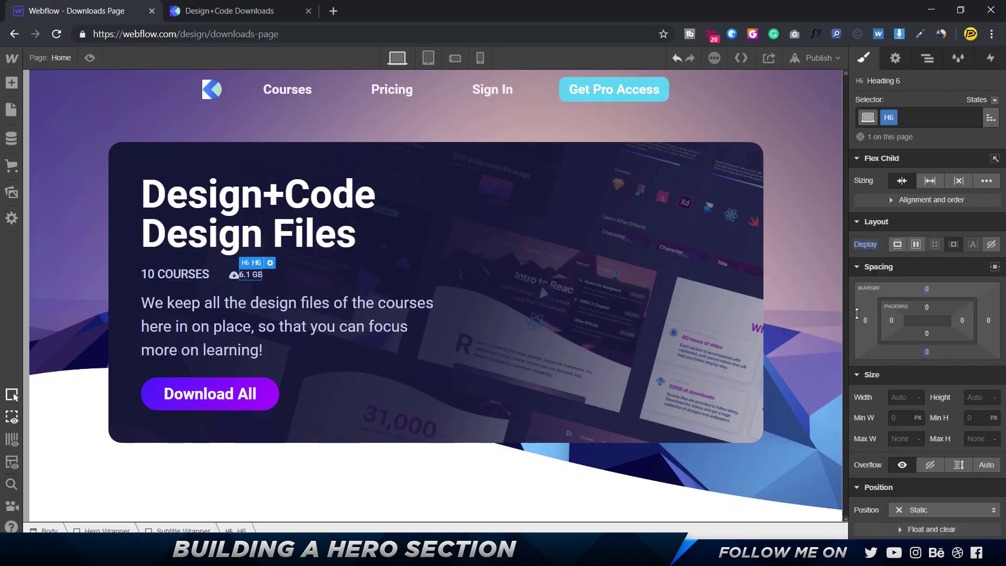
left_click(233, 276)
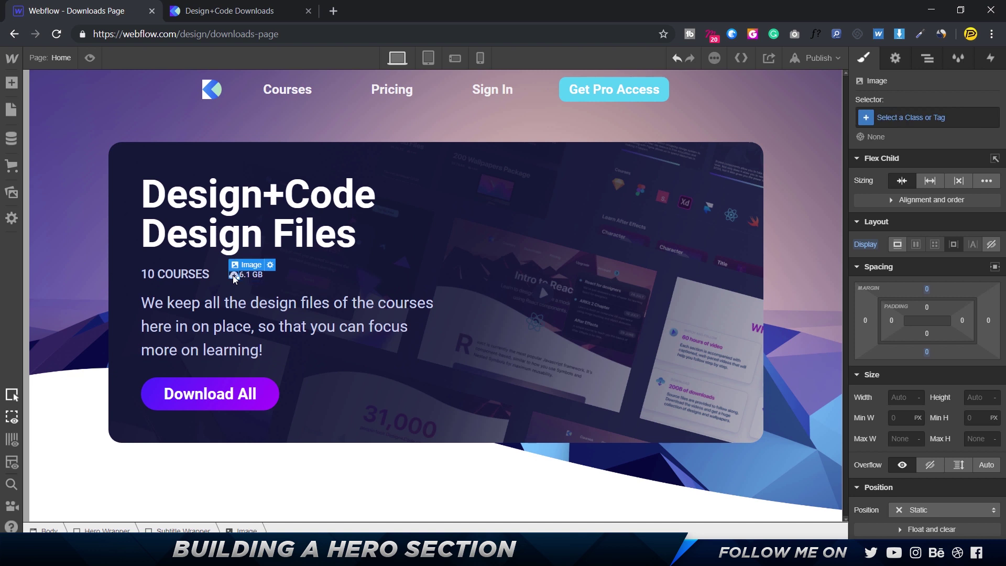
left_click(991, 323)
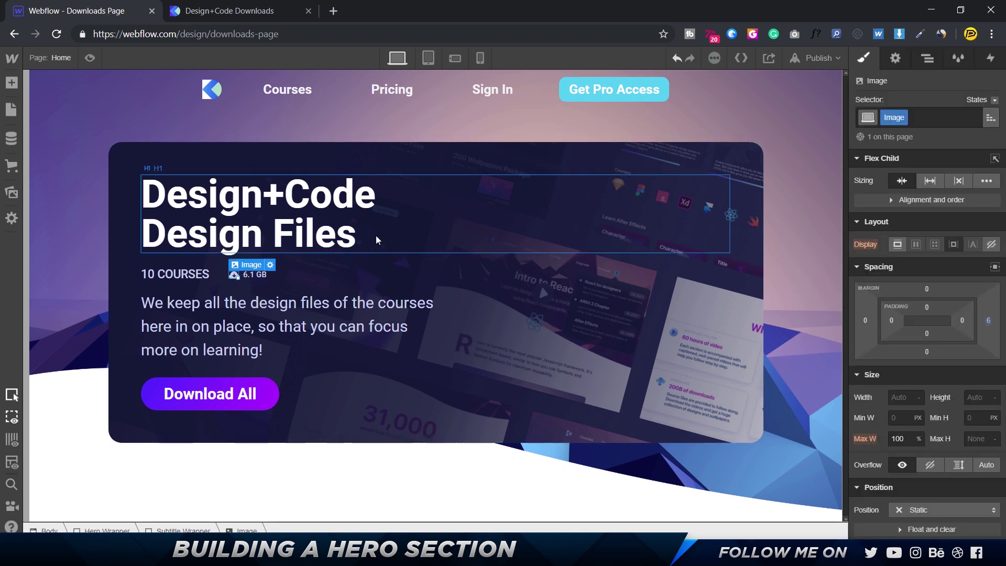
- Preview the hero section and compare it with the live Design+Code Downloads page
left_click(363, 229)
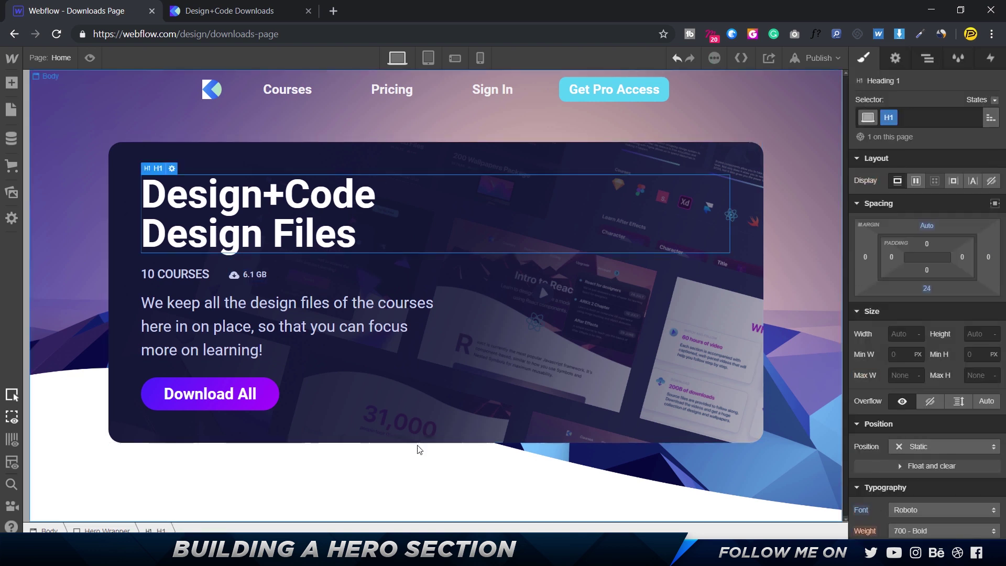
left_click(92, 60)
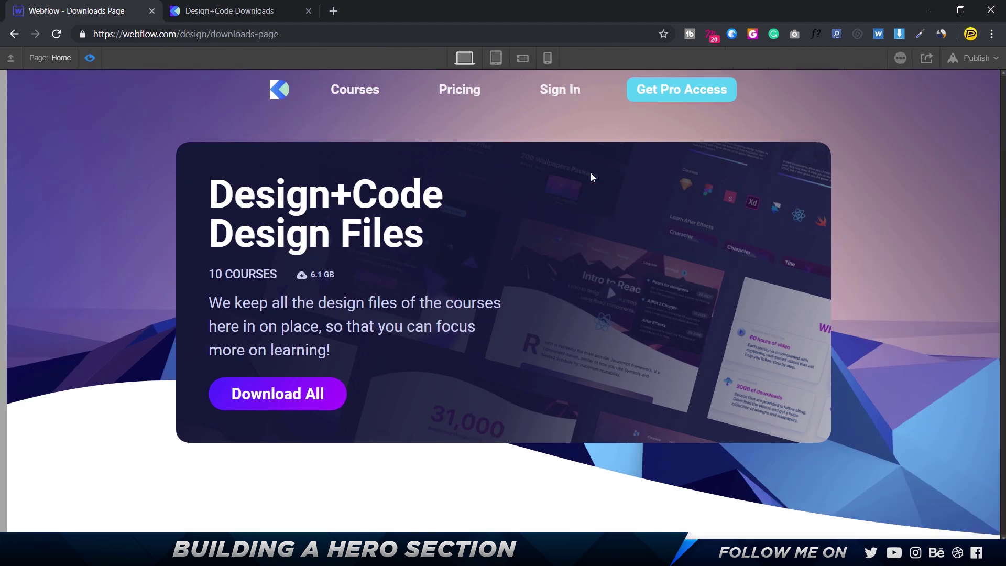
key("Escape")
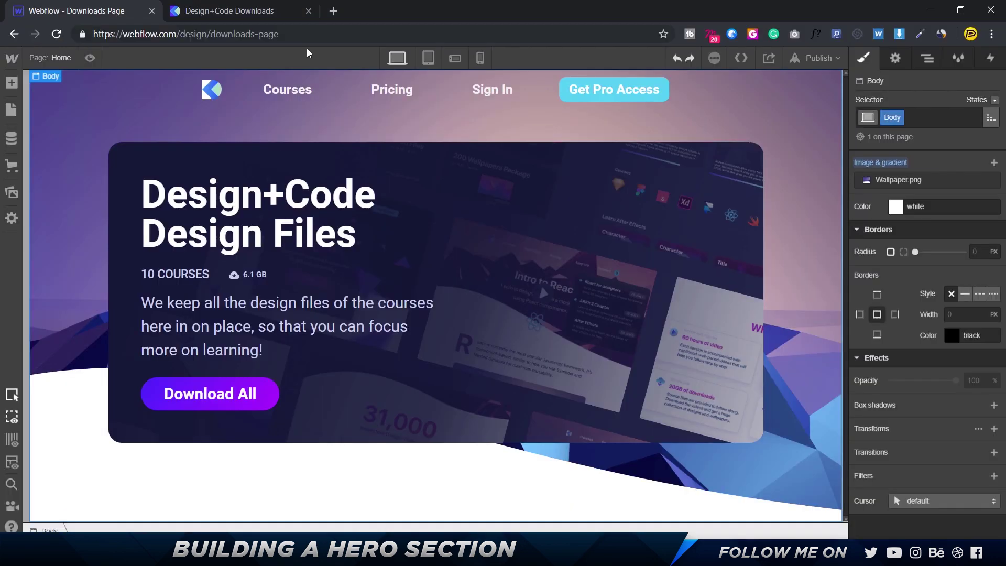
left_click(265, 13)
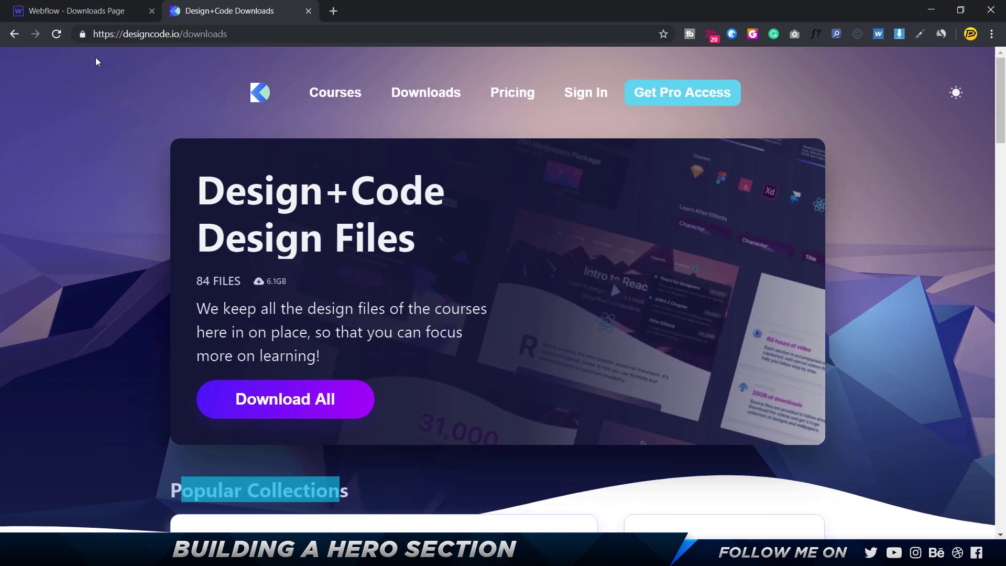
left_click(83, 12)
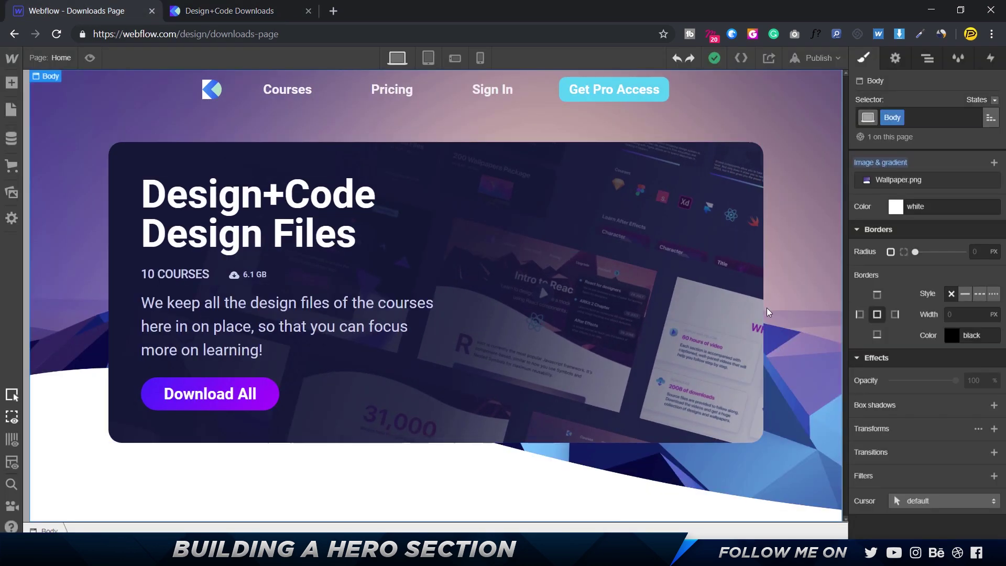
- Add an outside box shadow to the Hero Wrapper with angle 180°, distance 20 px and blur 40 px
left_click(732, 309)
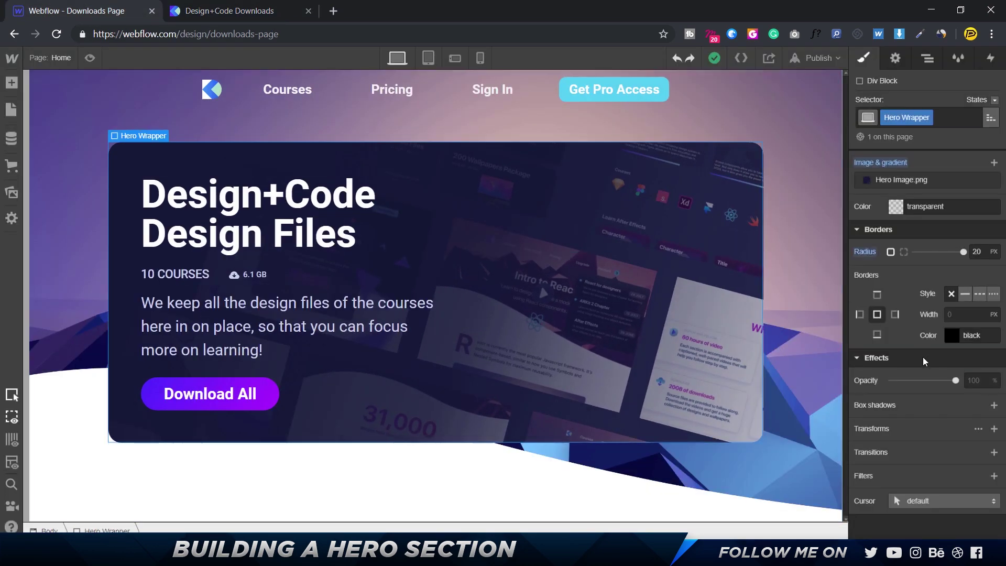
left_click(994, 405)
left_click(976, 452)
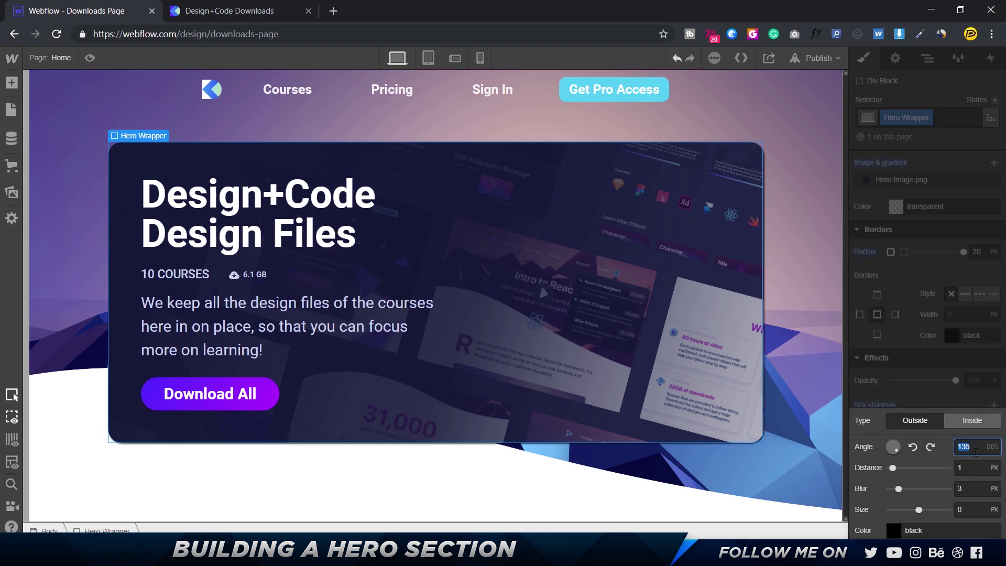
type("180")
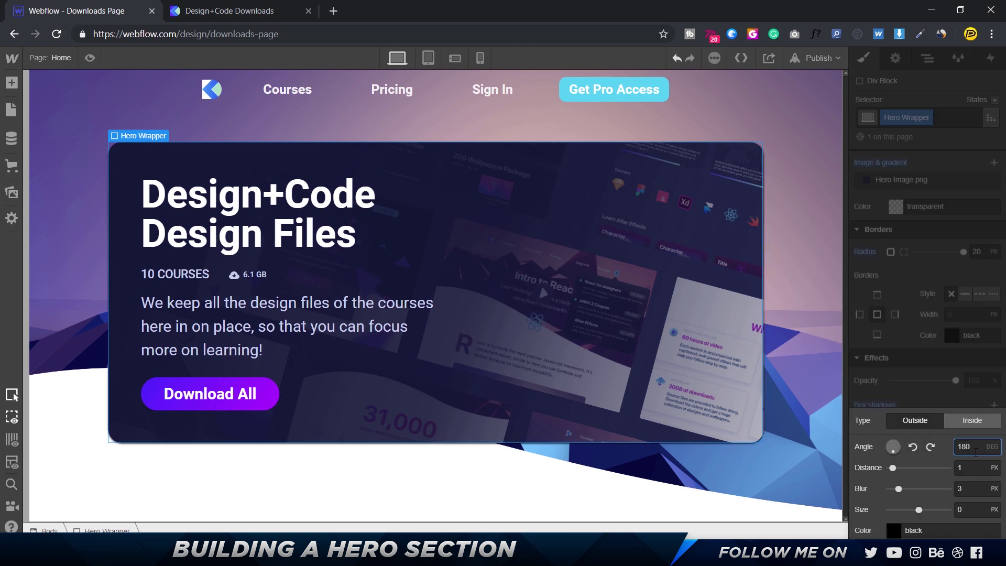
left_click(970, 466)
left_click(970, 487)
type("40")
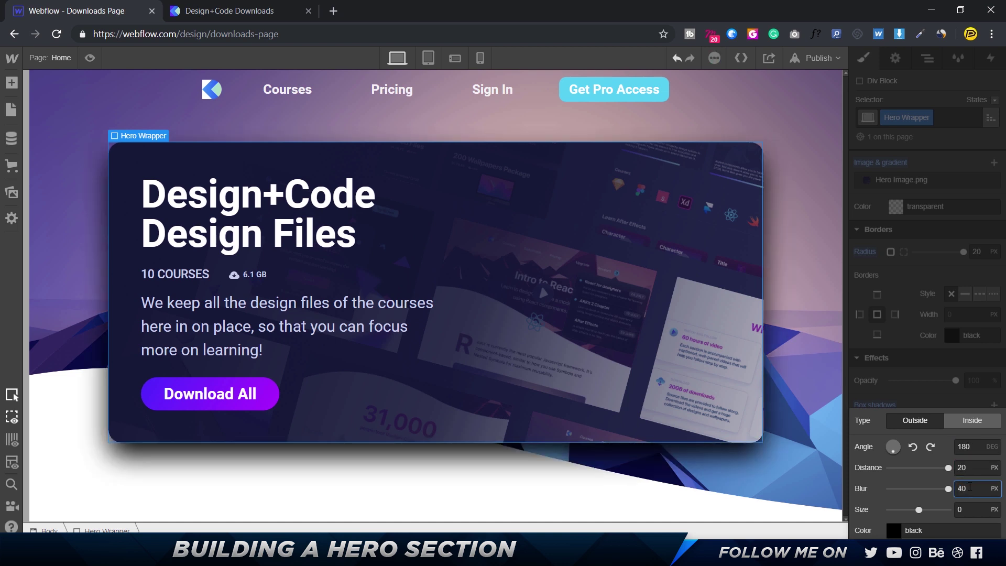
- Set the opacity of the Hero Wrapper's black shadow color to 30%
left_click(896, 534)
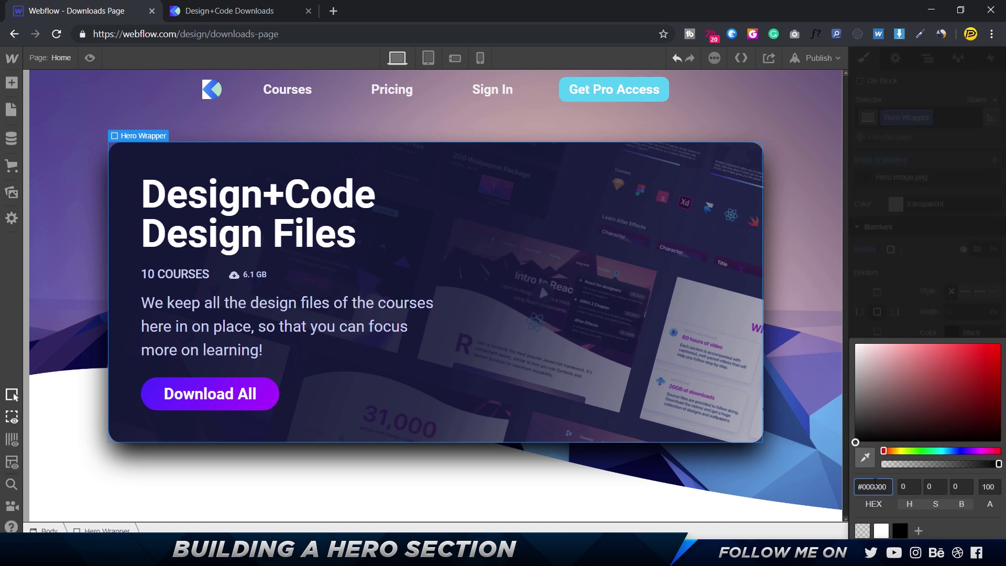
left_click(990, 488)
type("20")
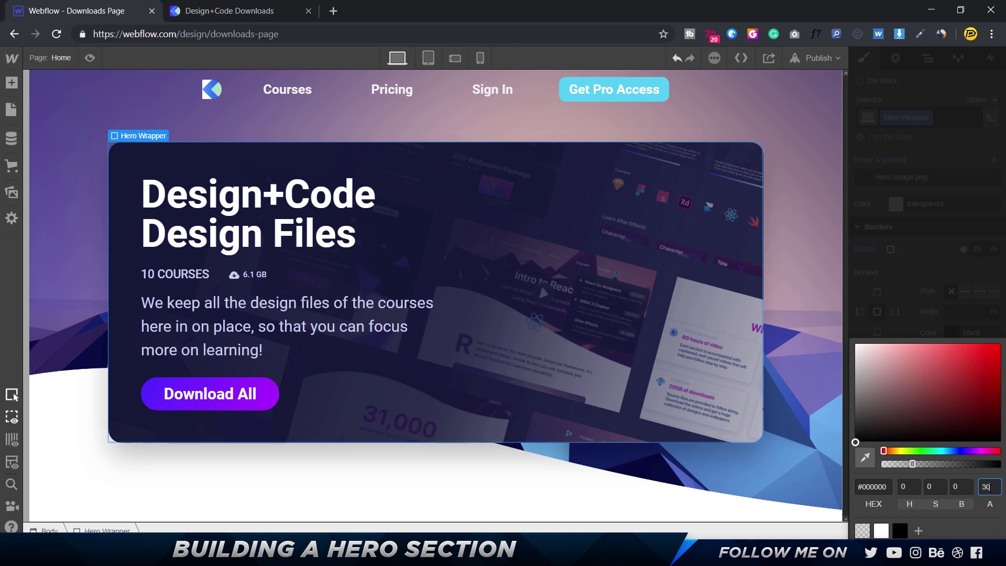
left_click(793, 210)
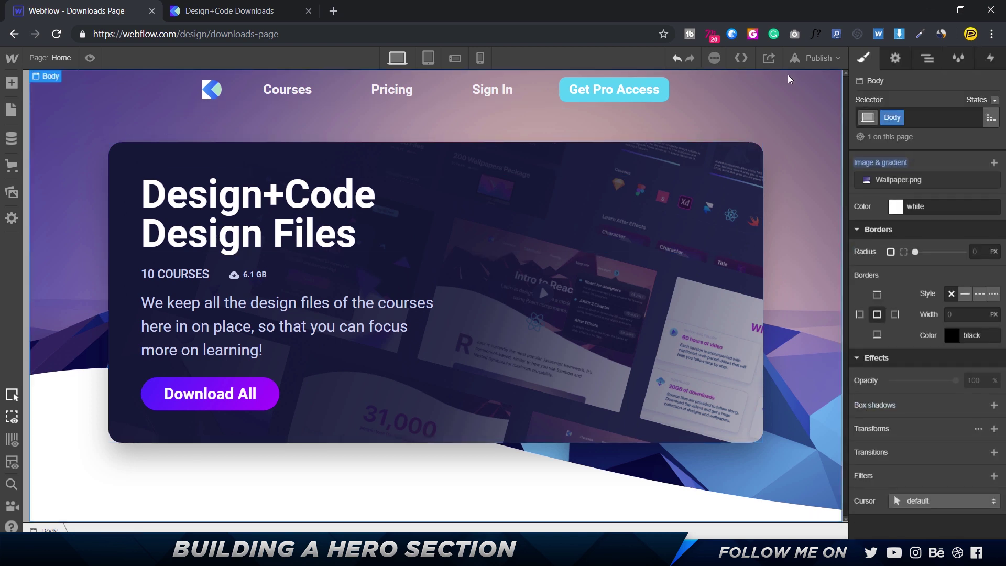